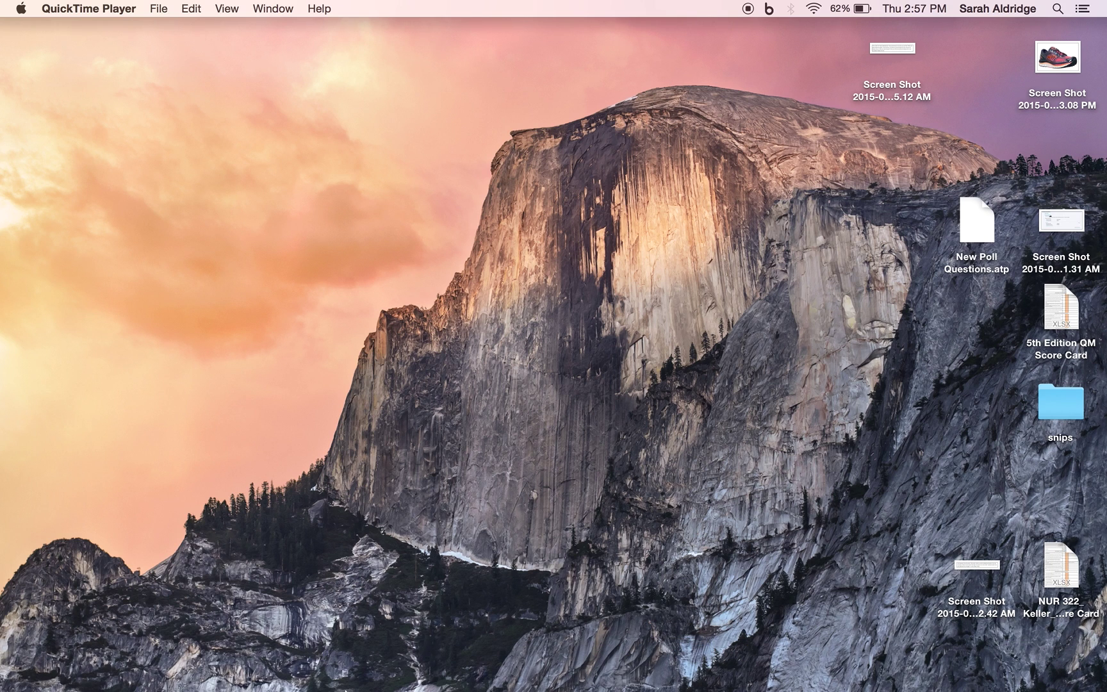
Launch Chrome and load meet.bsu.edu to show today's WebEx meetings list
{"action": "mouse_move", "coordinate": [359, 679]}
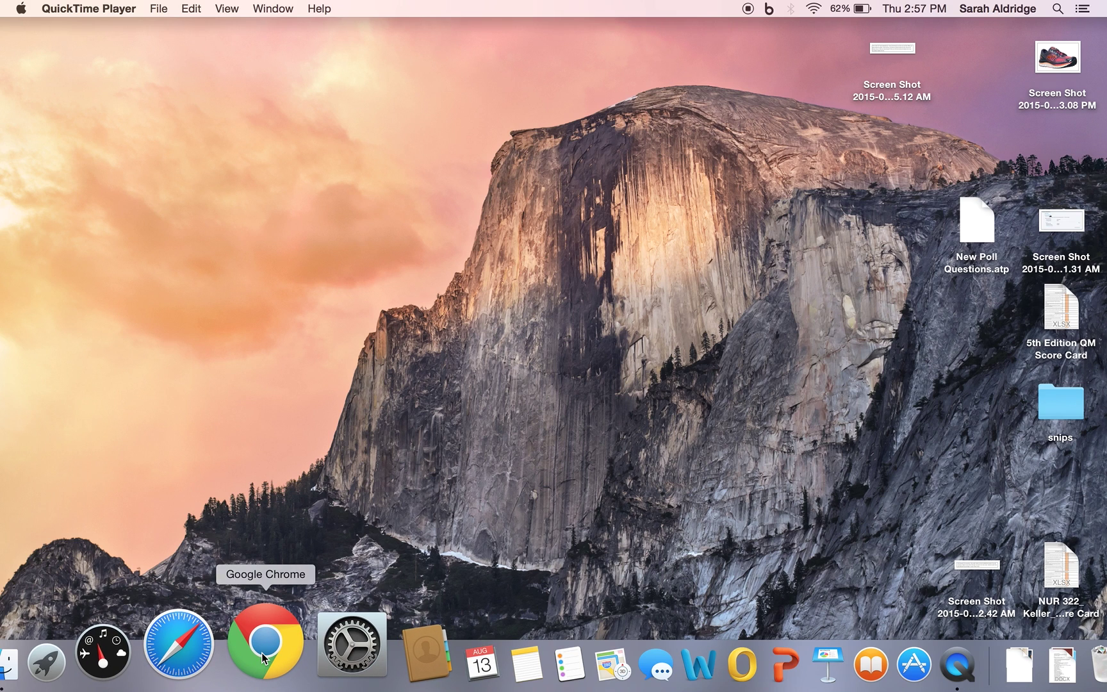
{"action": "left_click", "coordinate": [262, 652]}
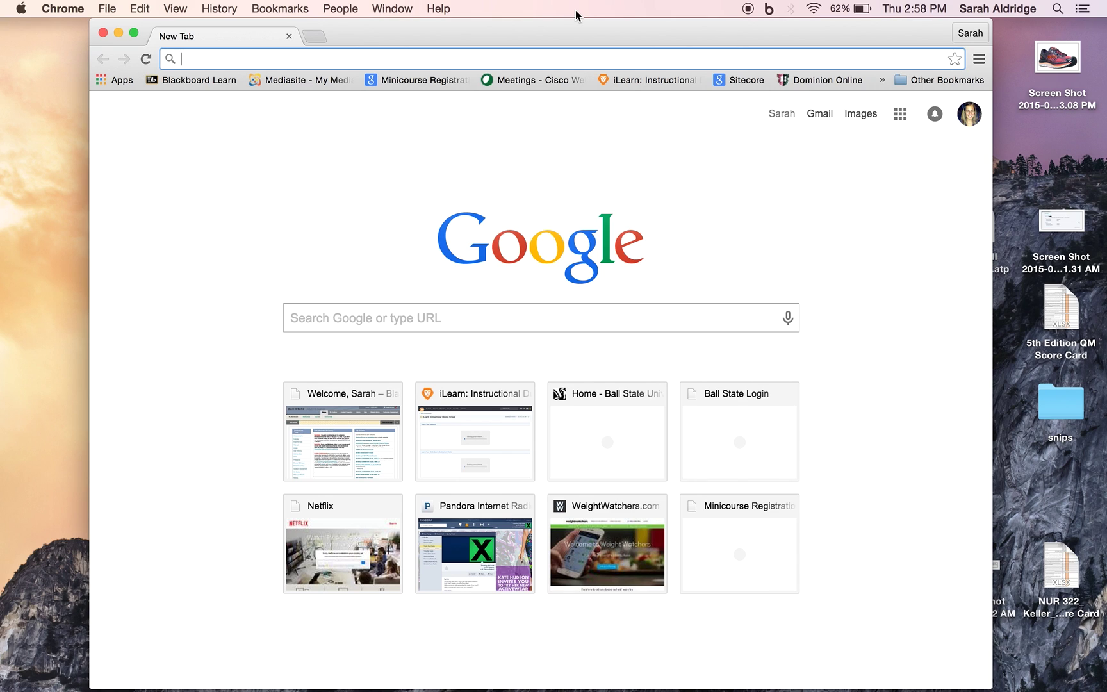
{"action": "type", "text": "meet."}
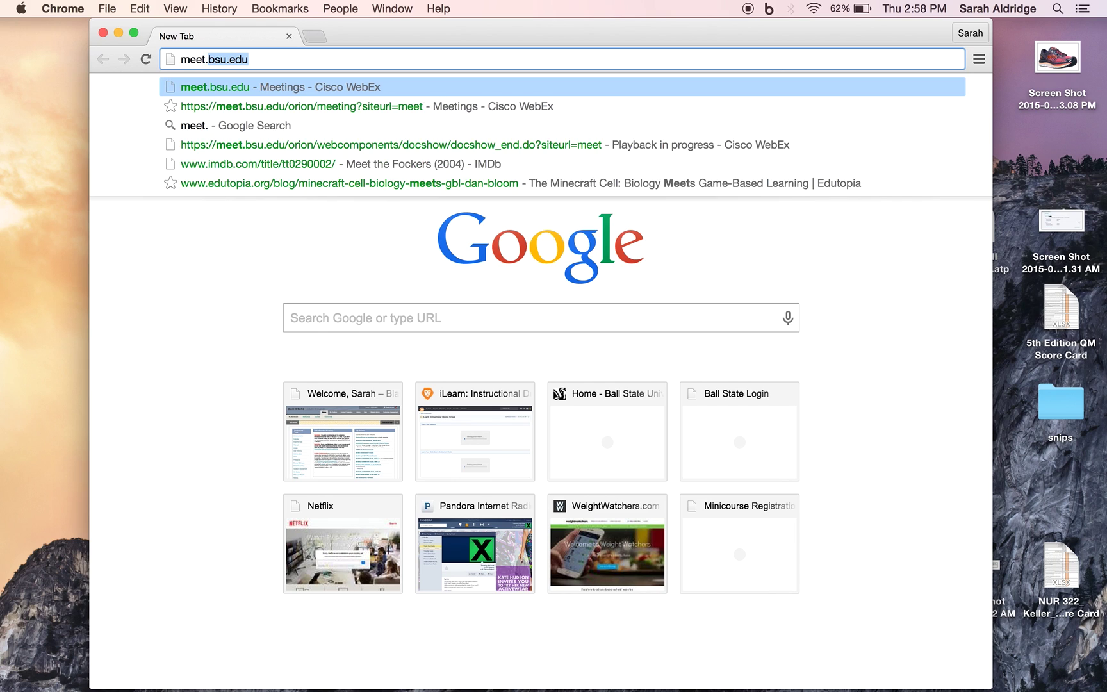
{"action": "type", "text": "bsu.edu"}
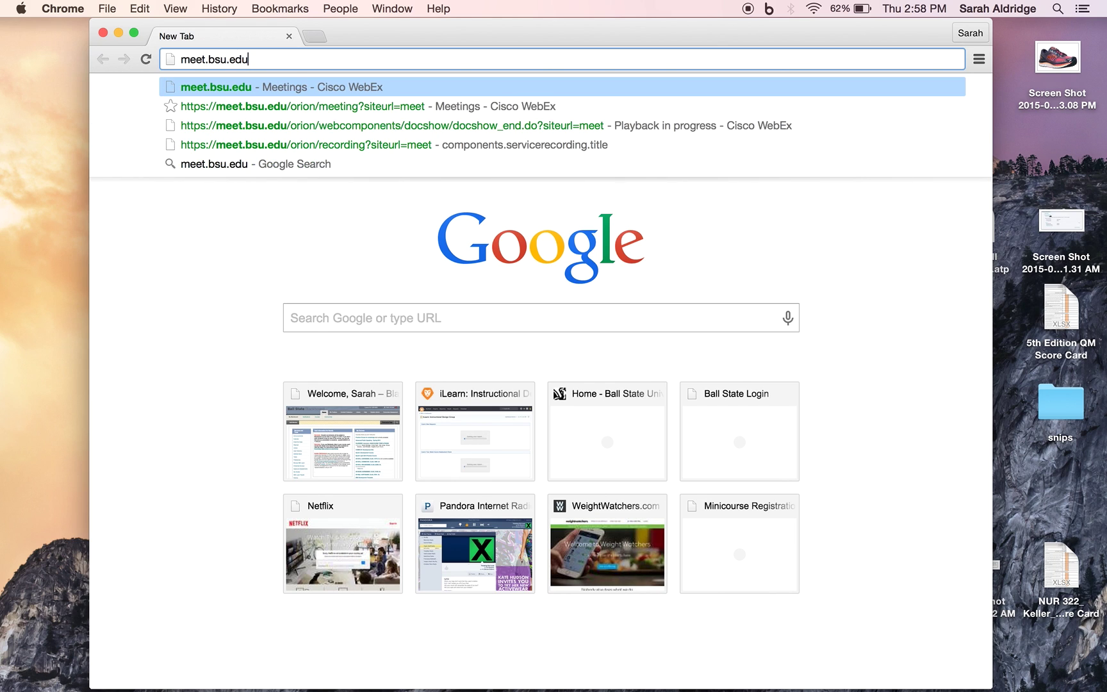
{"action": "key", "text": "Return"}
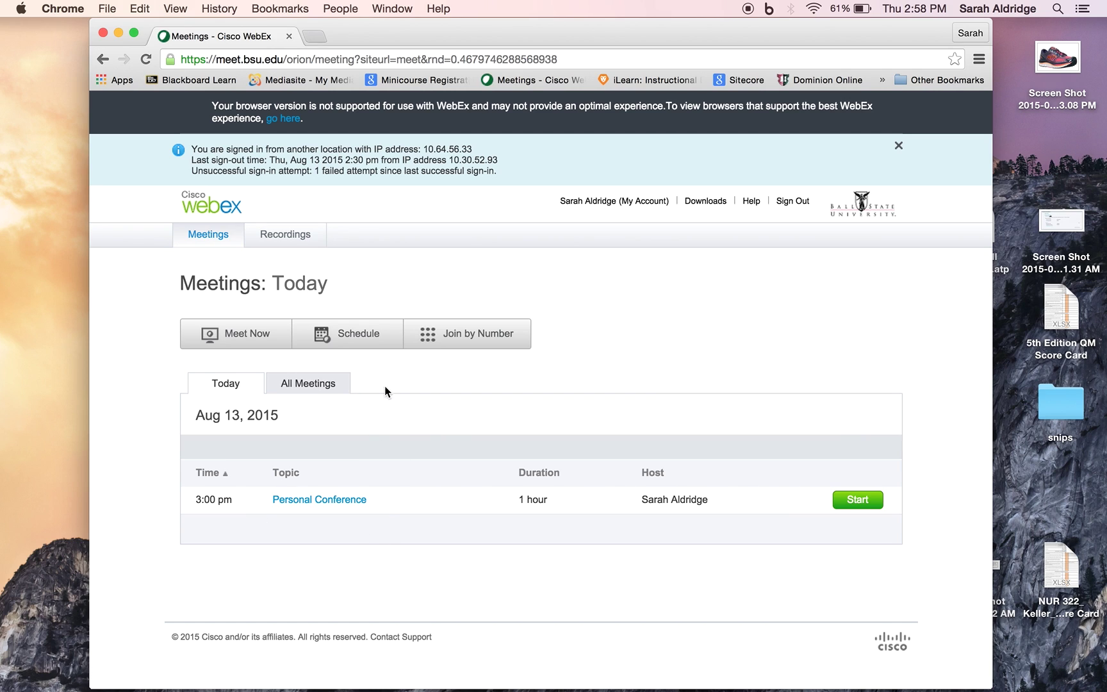
{"action": "left_click", "coordinate": [340, 382]}
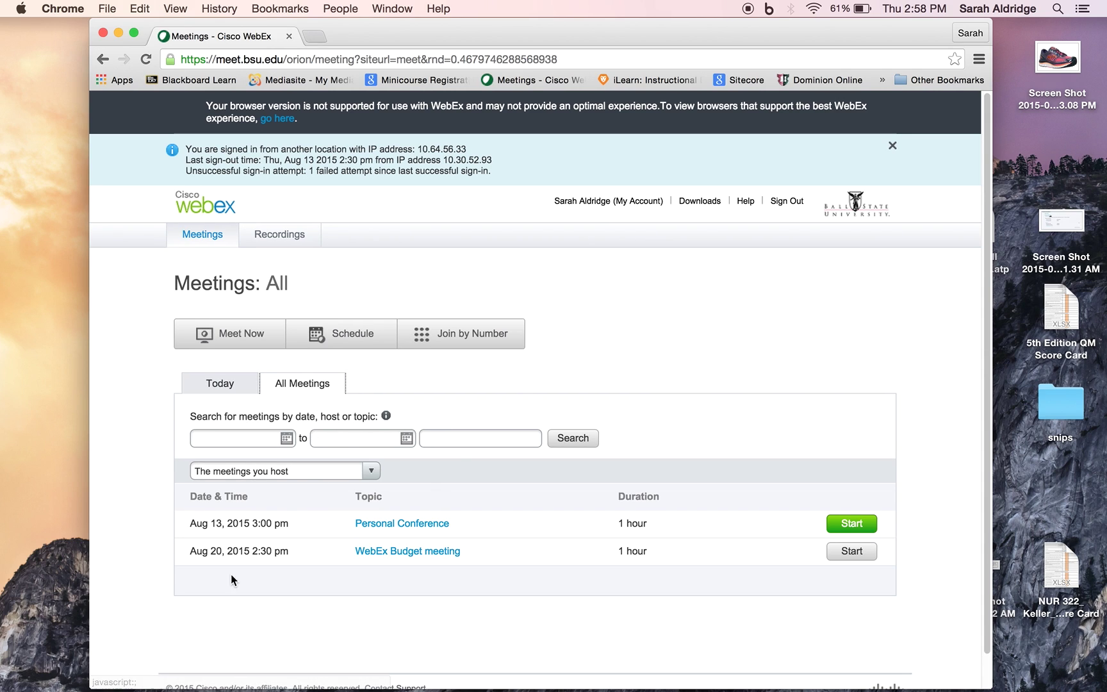
{"action": "left_click", "coordinate": [369, 472]}
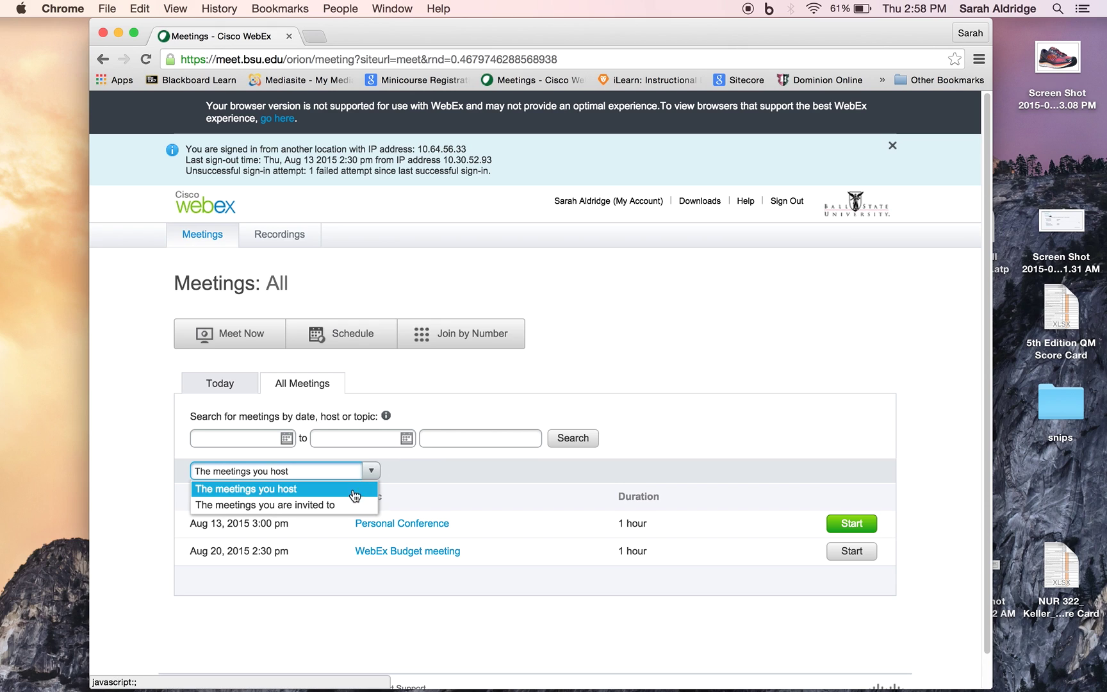
{"action": "left_click", "coordinate": [357, 500]}
{"action": "left_click", "coordinate": [369, 471]}
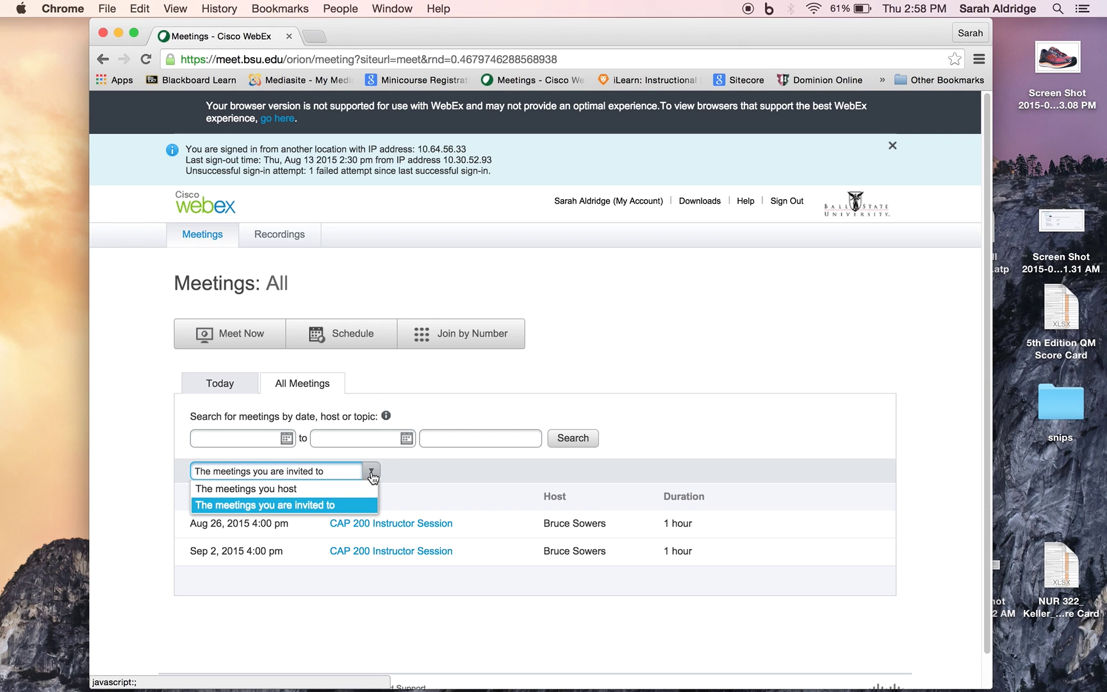
{"action": "left_click", "coordinate": [361, 489]}
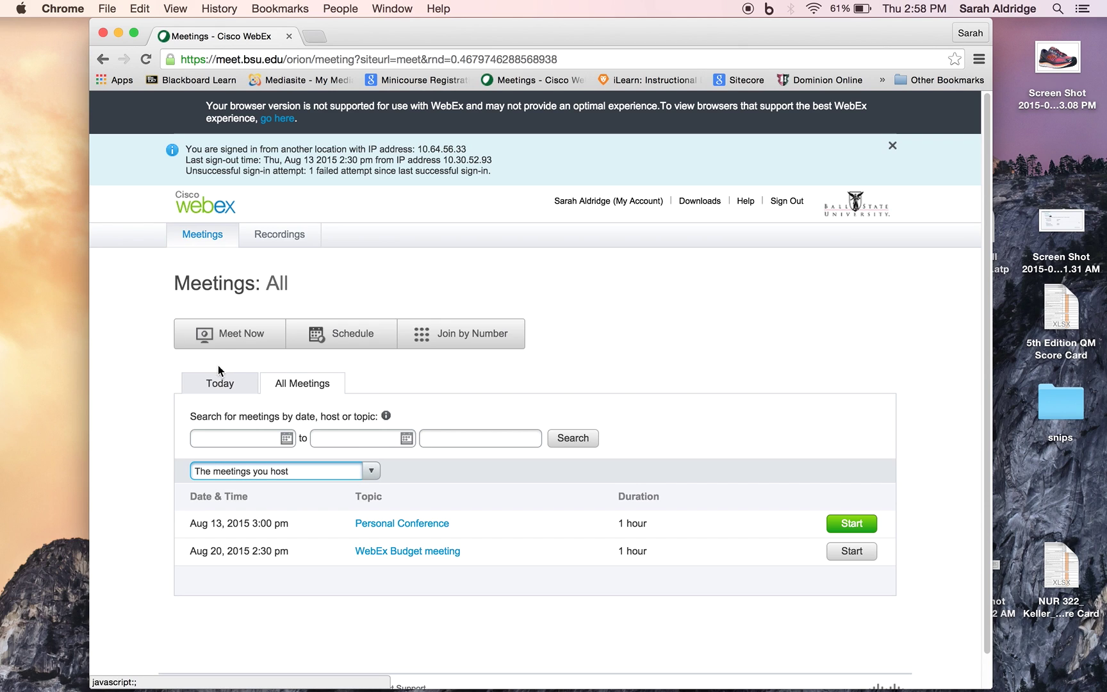
{"action": "left_click", "coordinate": [218, 383]}
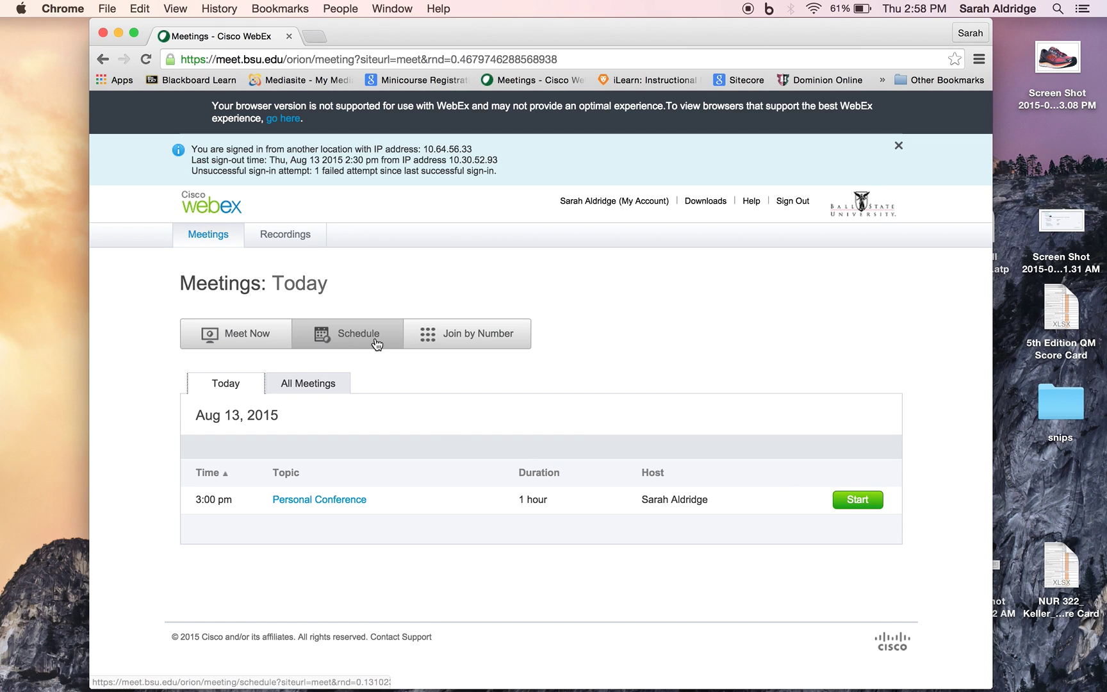
{"action": "left_click", "coordinate": [380, 344]}
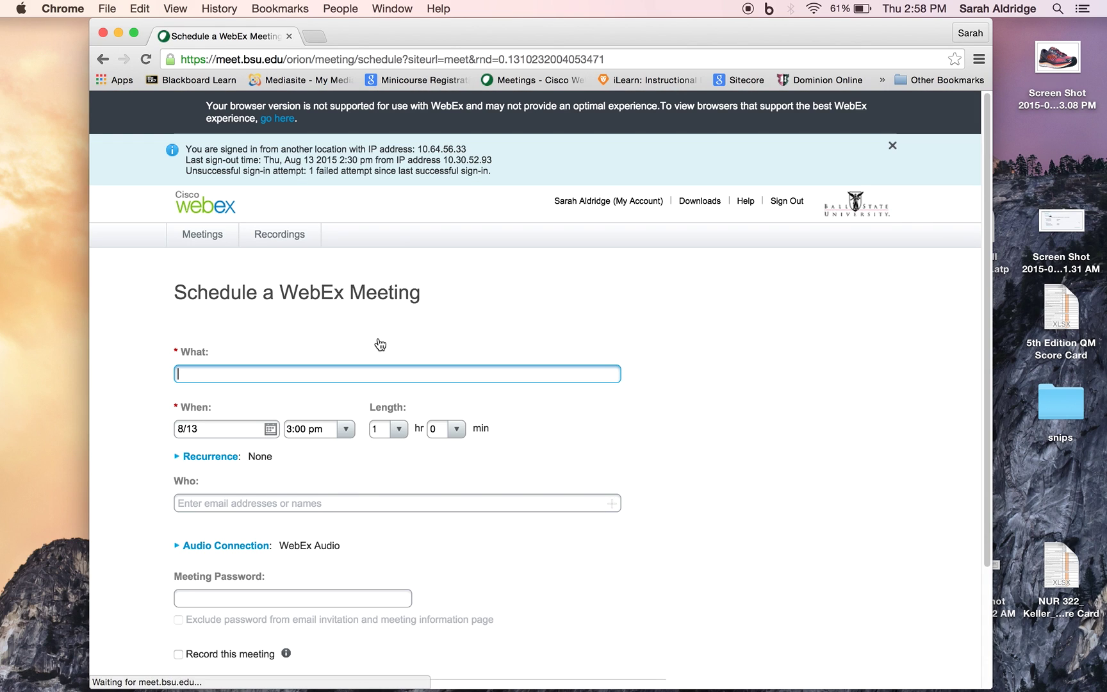
{"action": "scroll", "coordinate": [380, 344], "scroll_direction": "down", "scroll_amount": 3}
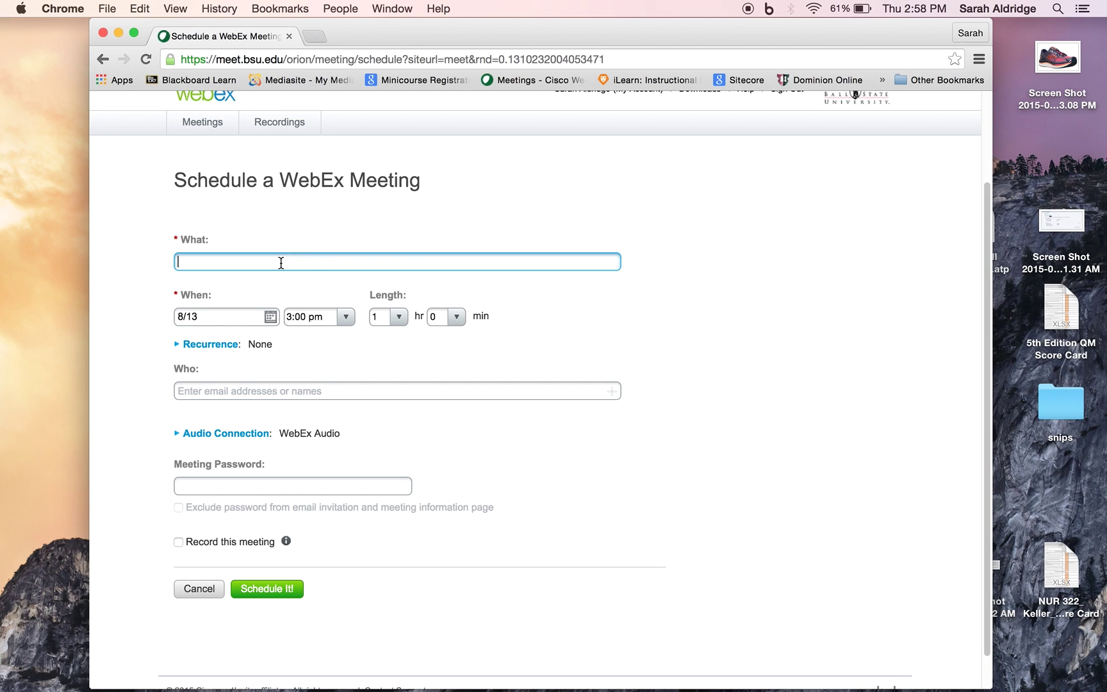
{"action": "type", "text": "Budget meeting"}
{"action": "scroll", "coordinate": [256, 333], "scroll_direction": "down", "scroll_amount": 2}
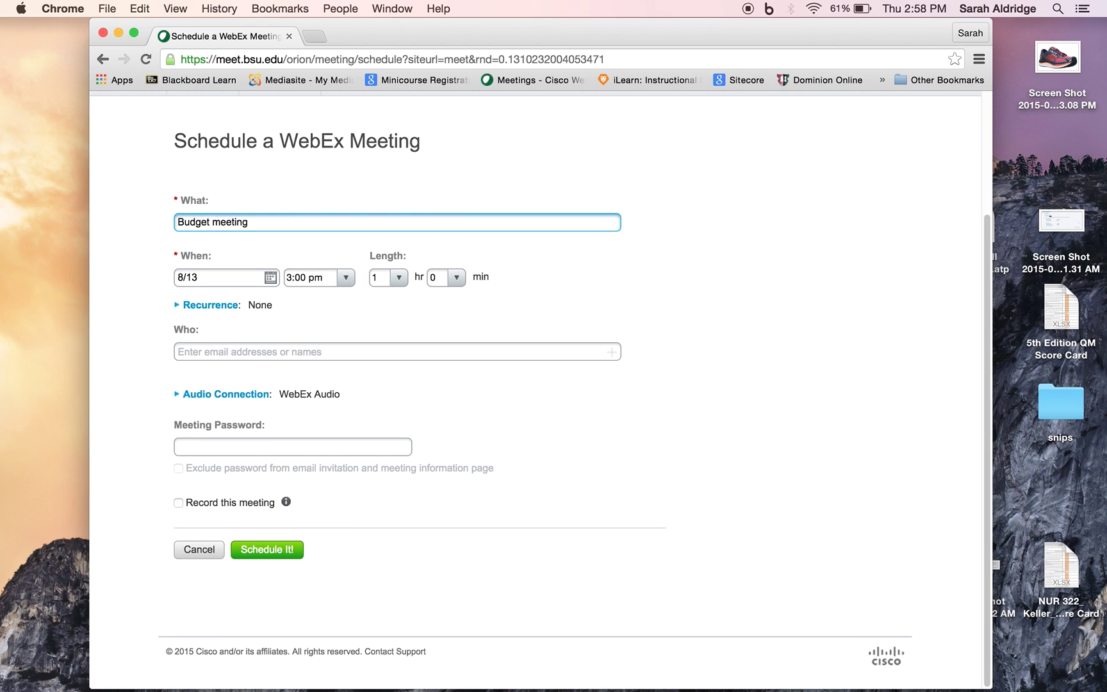
{"action": "left_click", "coordinate": [231, 356]}
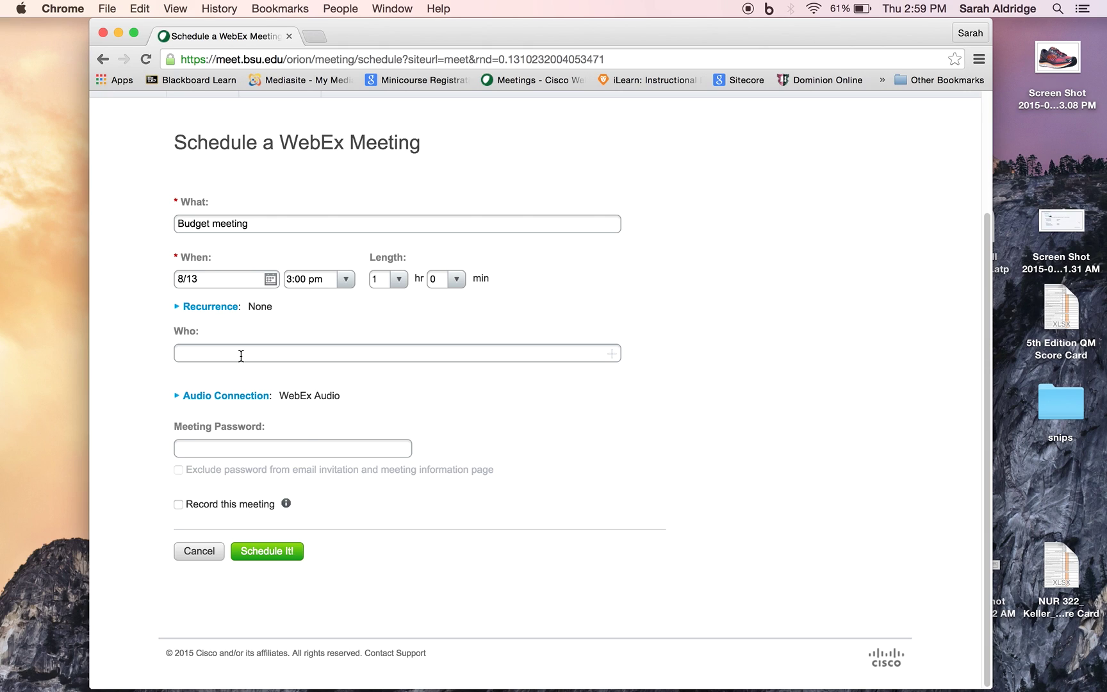
{"action": "key", "text": "Return"}
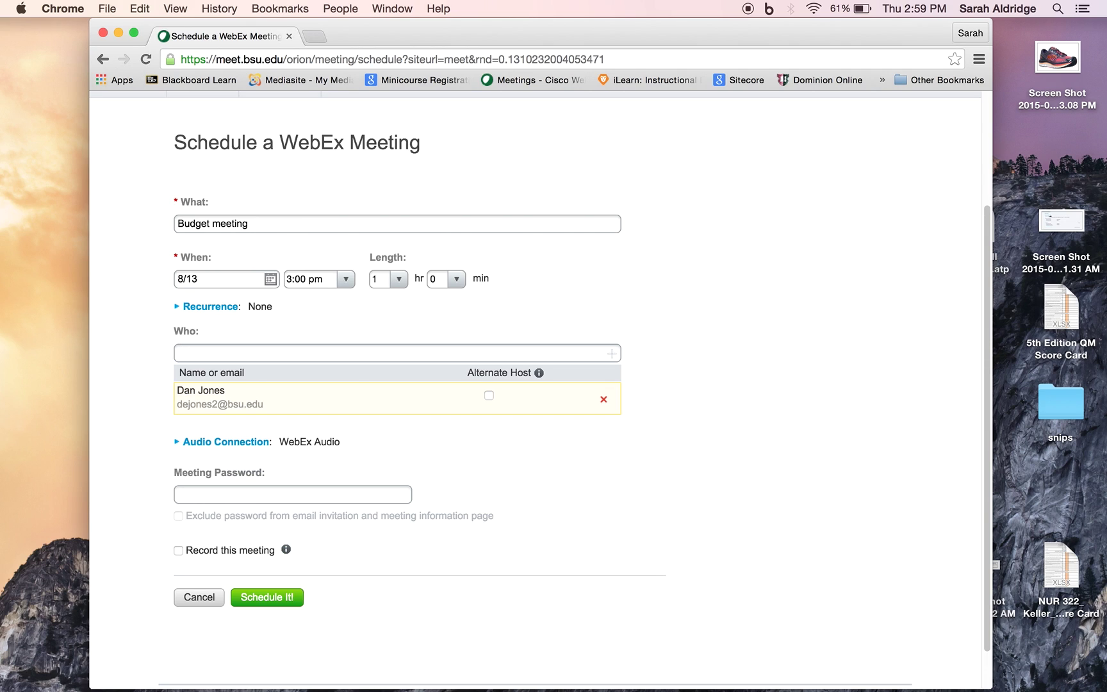
{"action": "type", "text": "youn"}
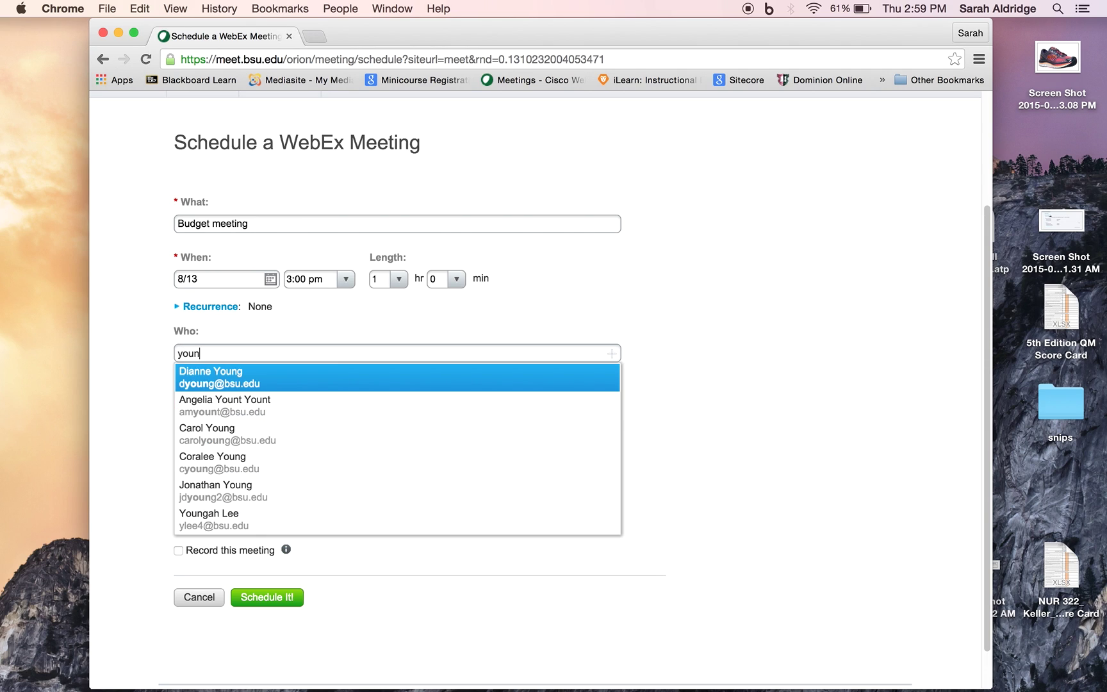
{"action": "type", "text": "t"}
{"action": "key", "text": "Return"}
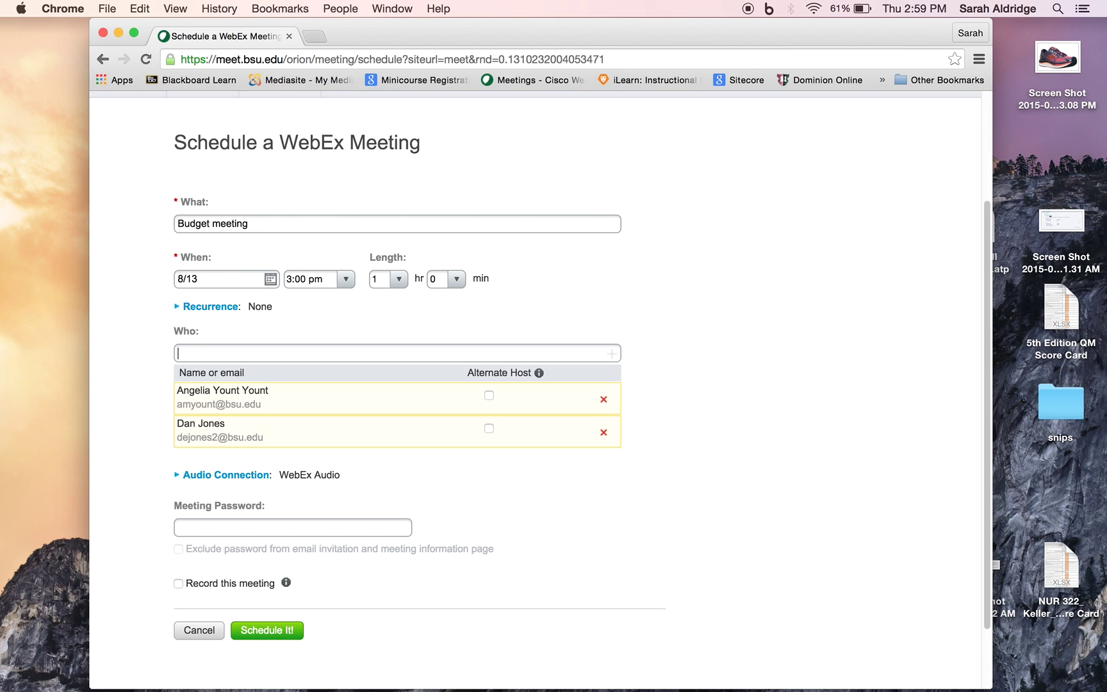
{"action": "scroll", "coordinate": [473, 508], "scroll_direction": "down", "scroll_amount": 3}
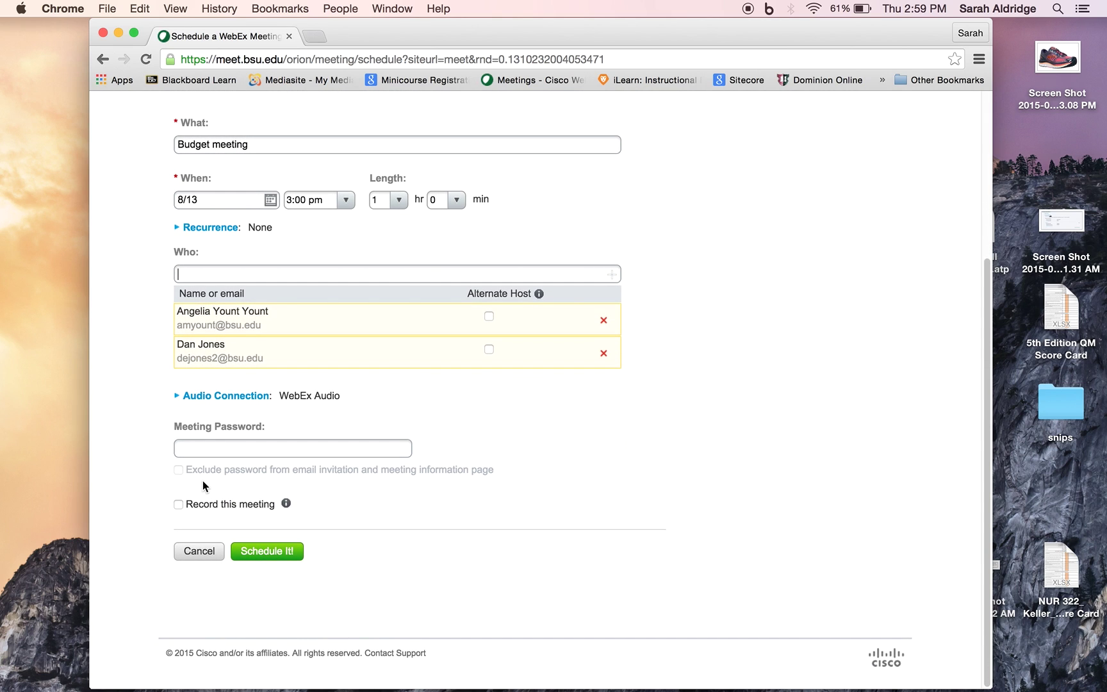
{"action": "mouse_move", "coordinate": [310, 467]}
{"action": "left_click", "coordinate": [178, 505]}
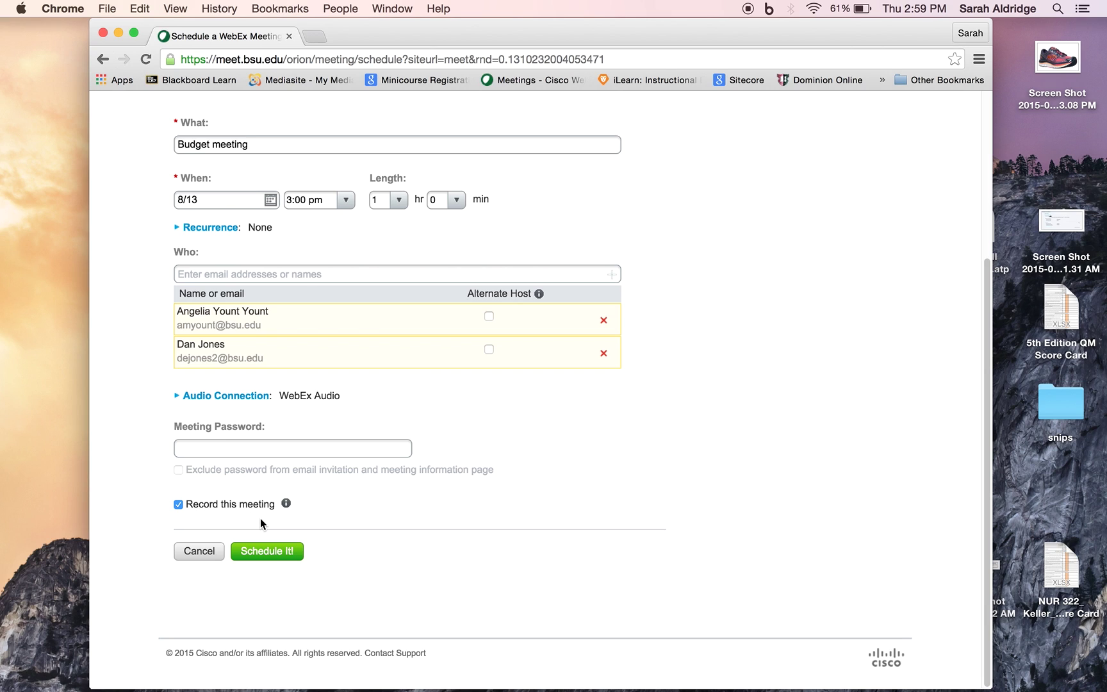
{"action": "left_click", "coordinate": [204, 554]}
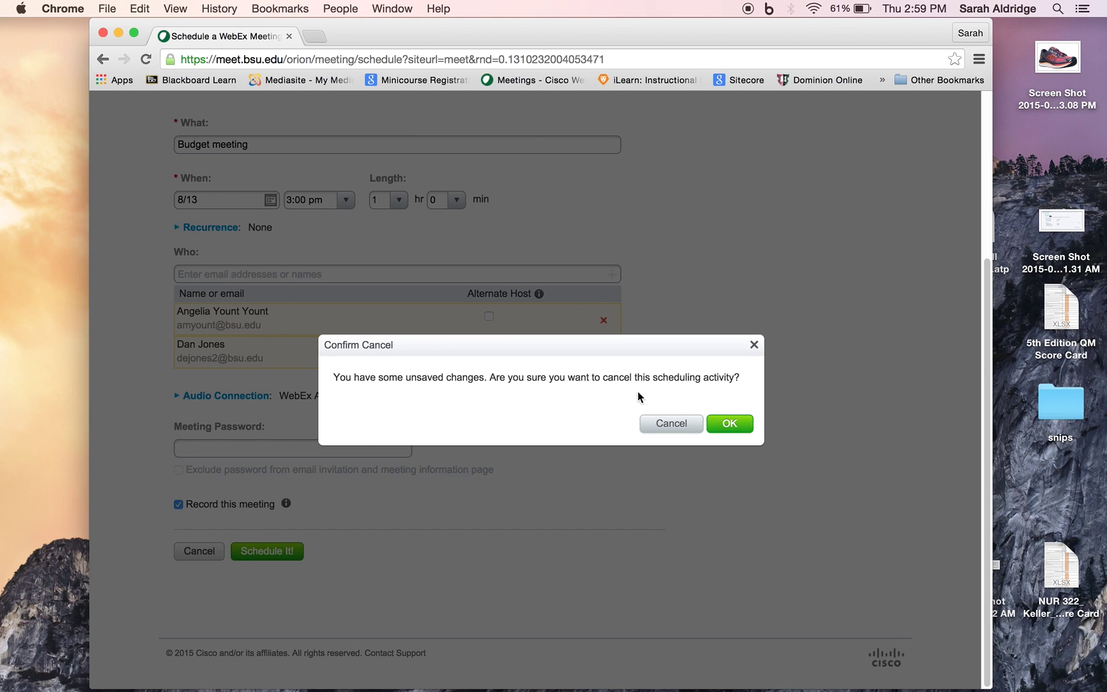
{"action": "left_click", "coordinate": [730, 424]}
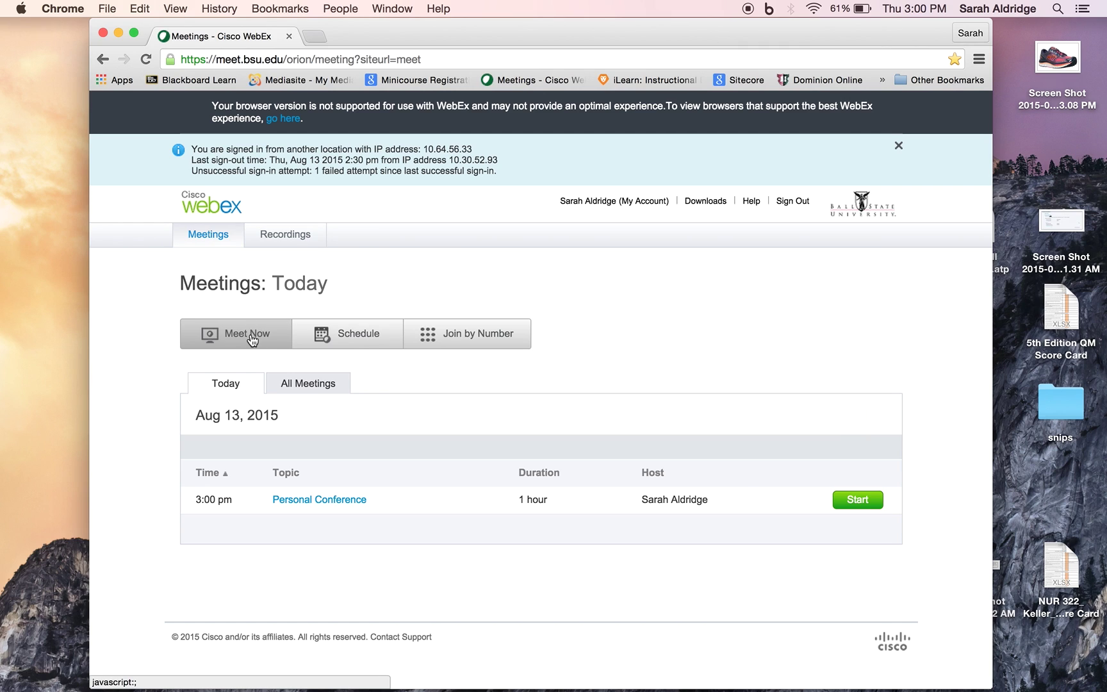
Start a Meet Now conference inviting two colleagues, then hide Chrome to reveal the meeting window
{"action": "left_click", "coordinate": [251, 337]}
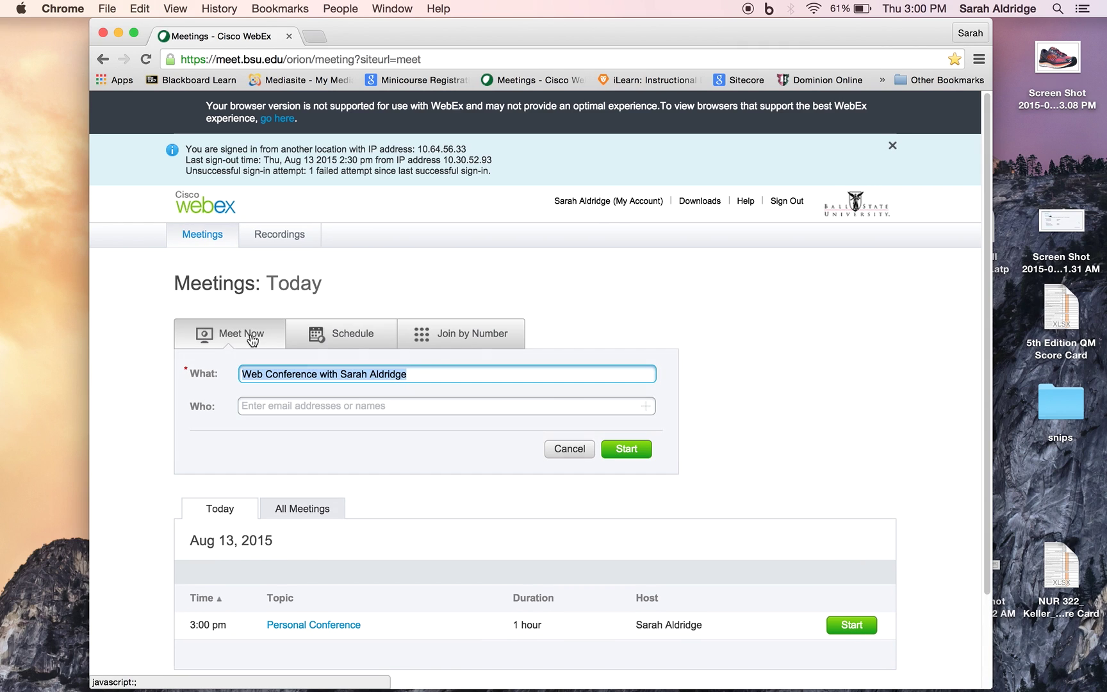
{"action": "left_click", "coordinate": [272, 406]}
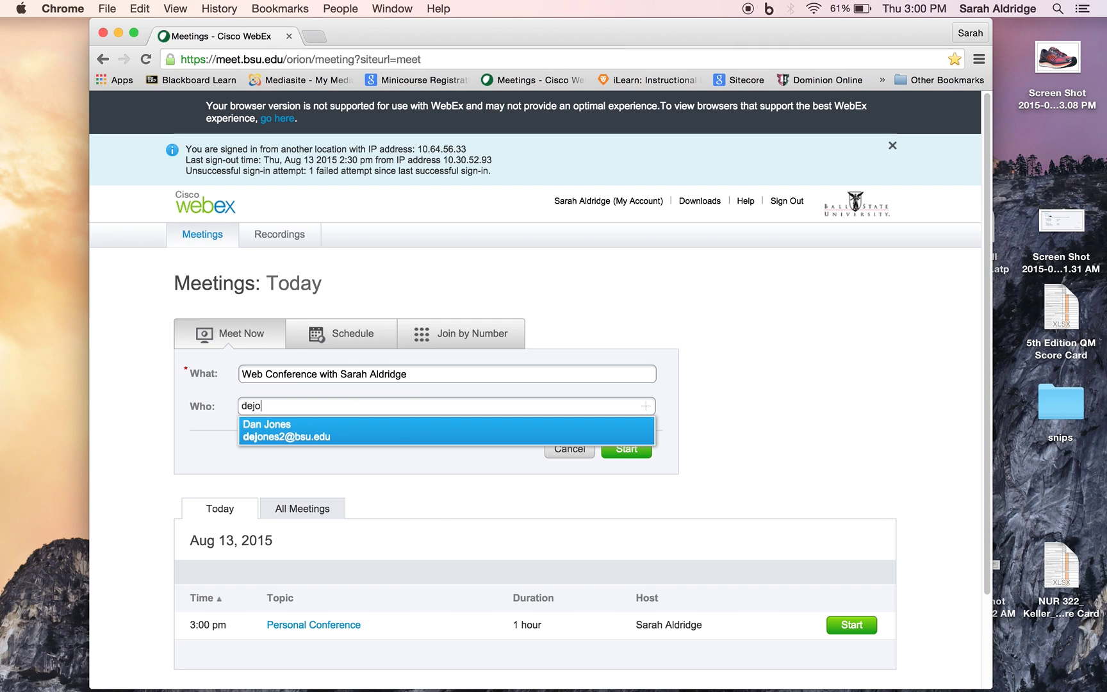
{"action": "key", "text": "Return"}
{"action": "type", "text": "you"}
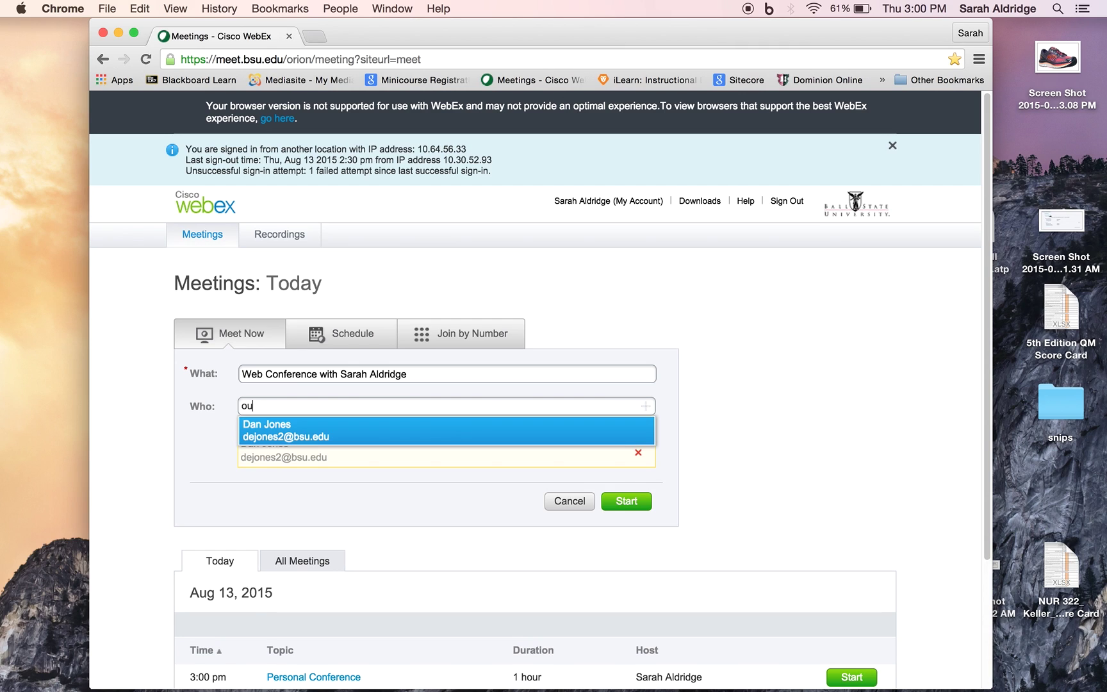
{"action": "key", "text": "BackSpace"}
{"action": "key", "text": "BackSpace"}
{"action": "key", "text": "BackSpace"}
{"action": "type", "text": "yount"}
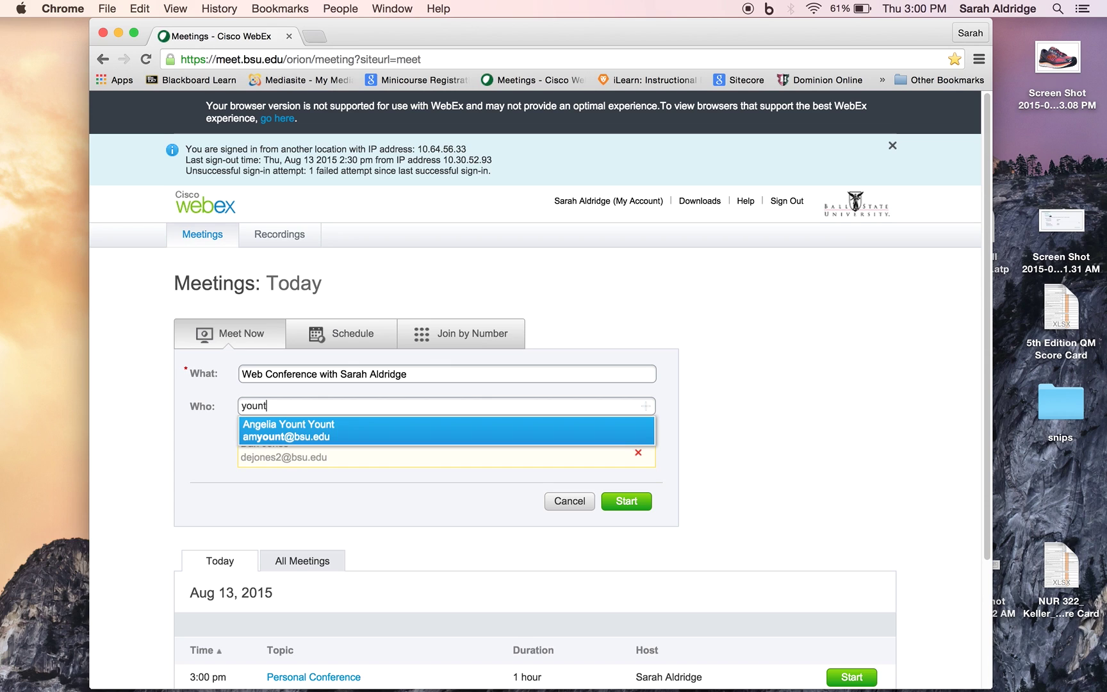
{"action": "key", "text": "Return"}
{"action": "left_click", "coordinate": [626, 534]}
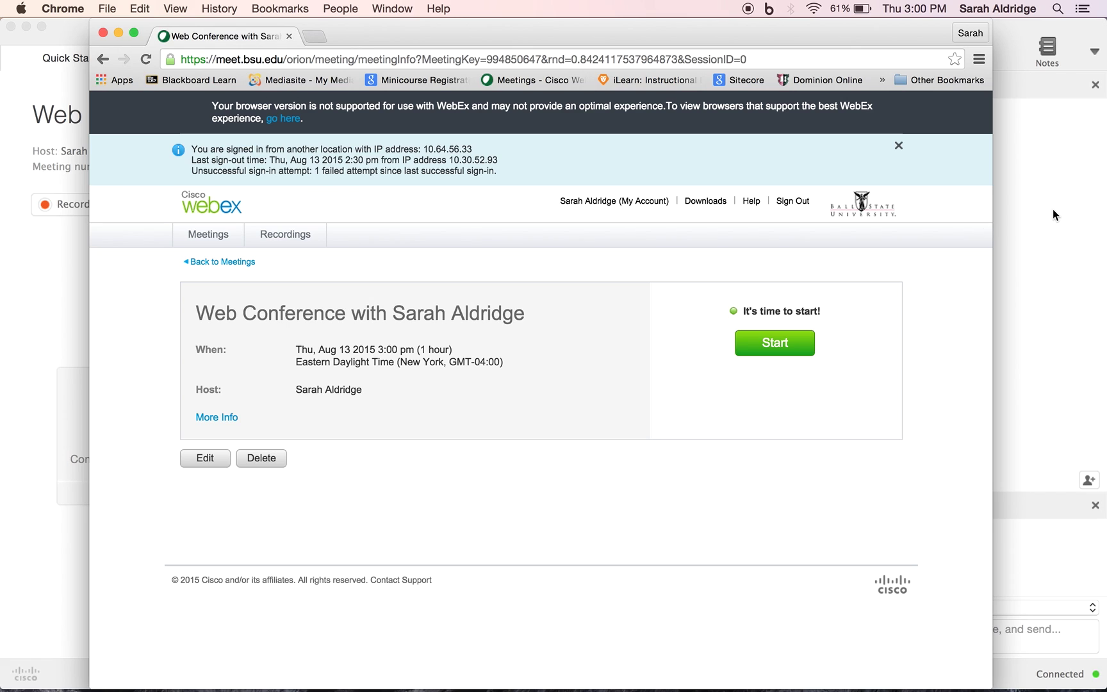
{"action": "key", "text": "super+h"}
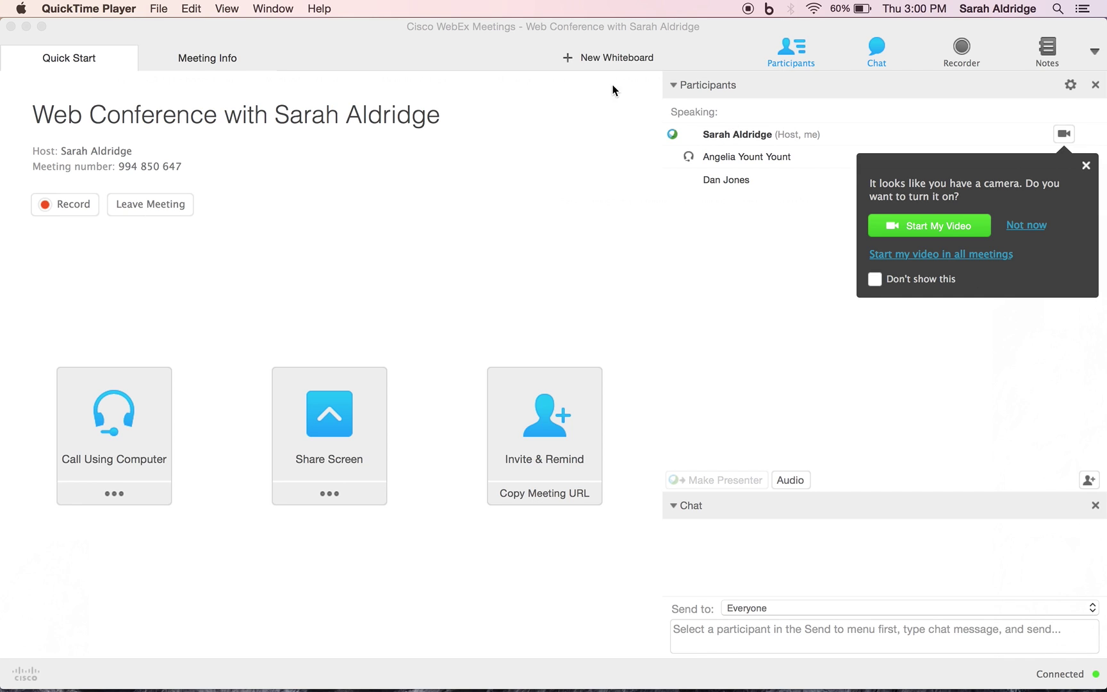
Turn on your own camera video and connect meeting audio through the computer
{"action": "left_click", "coordinate": [485, 177]}
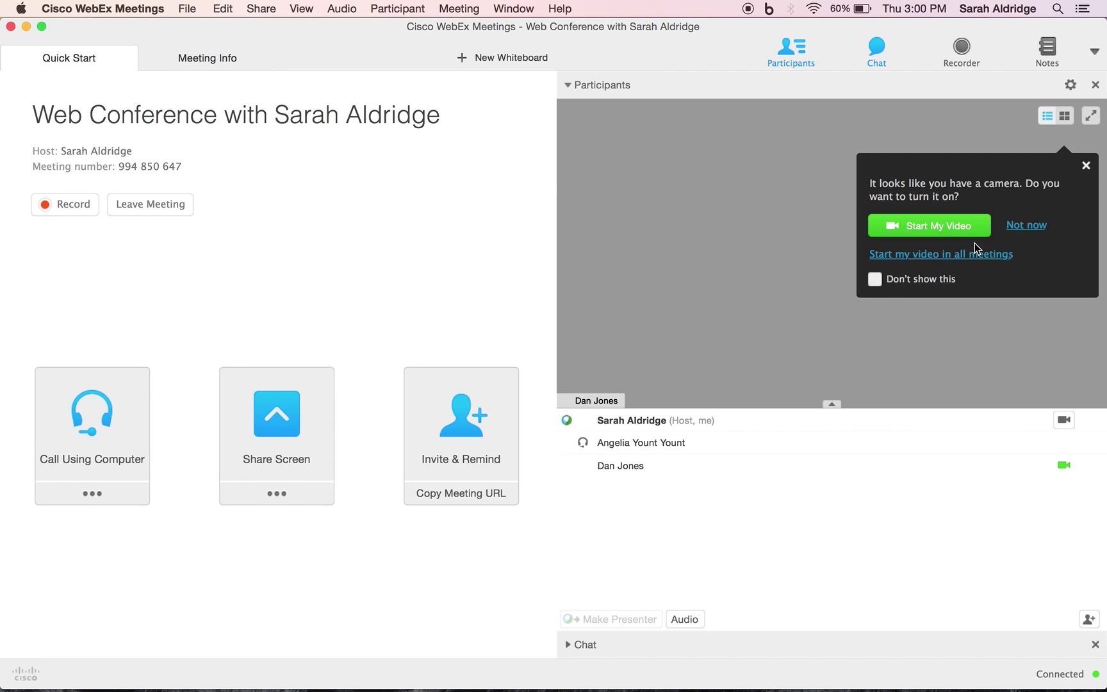
{"action": "left_click", "coordinate": [947, 512]}
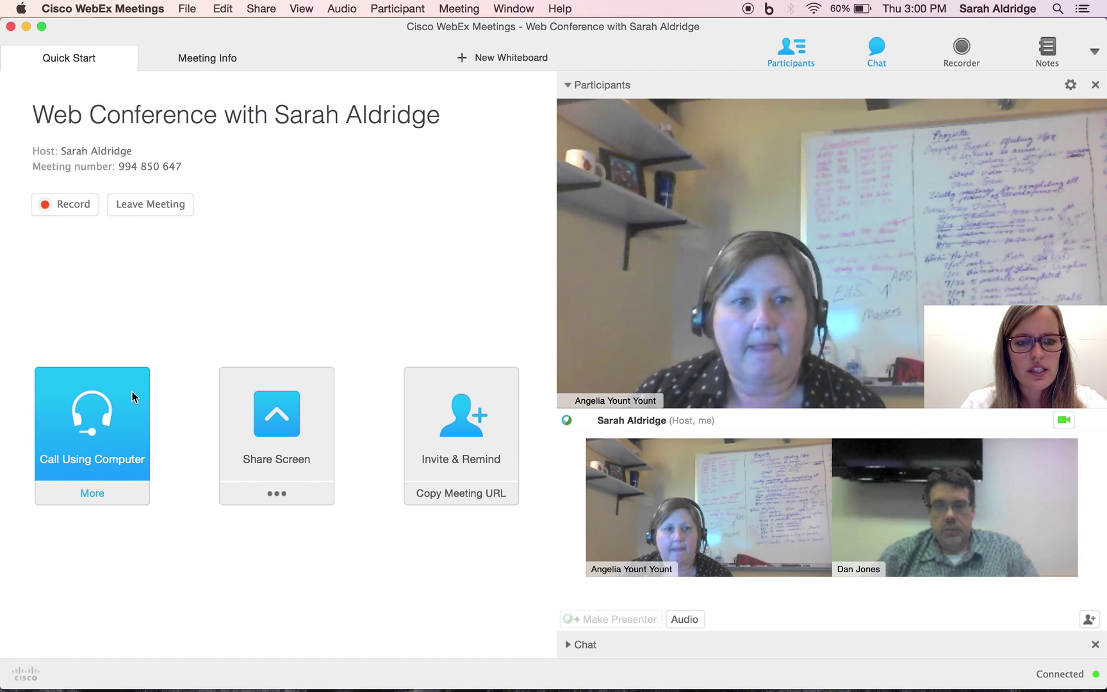
{"action": "left_click", "coordinate": [107, 405]}
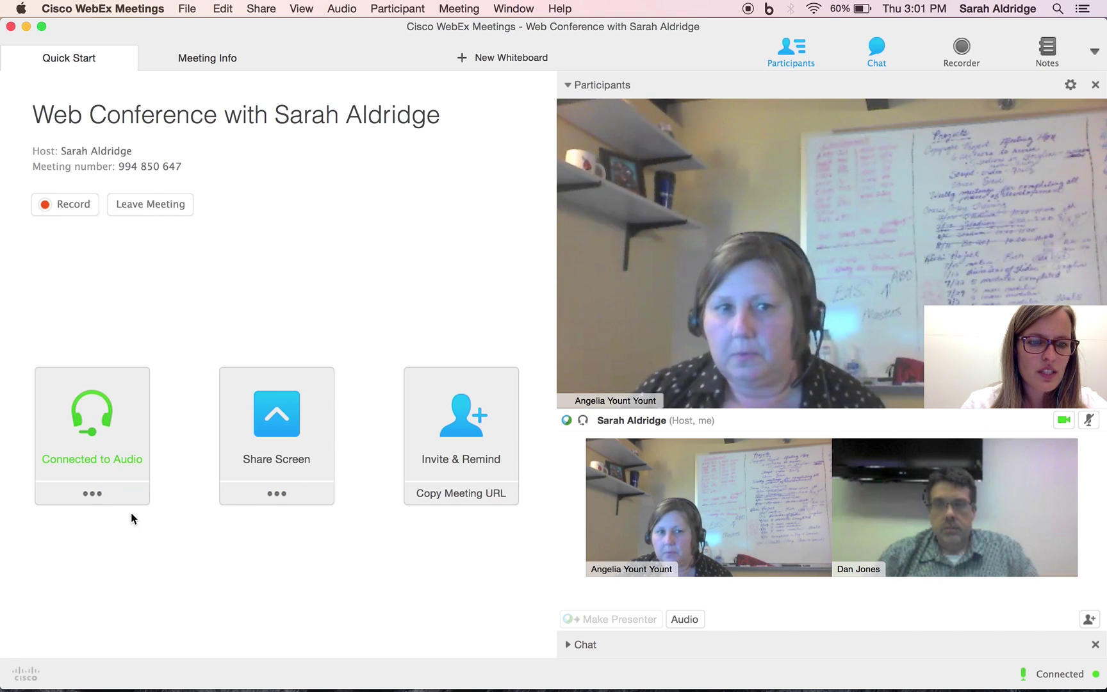
{"action": "left_click", "coordinate": [142, 462]}
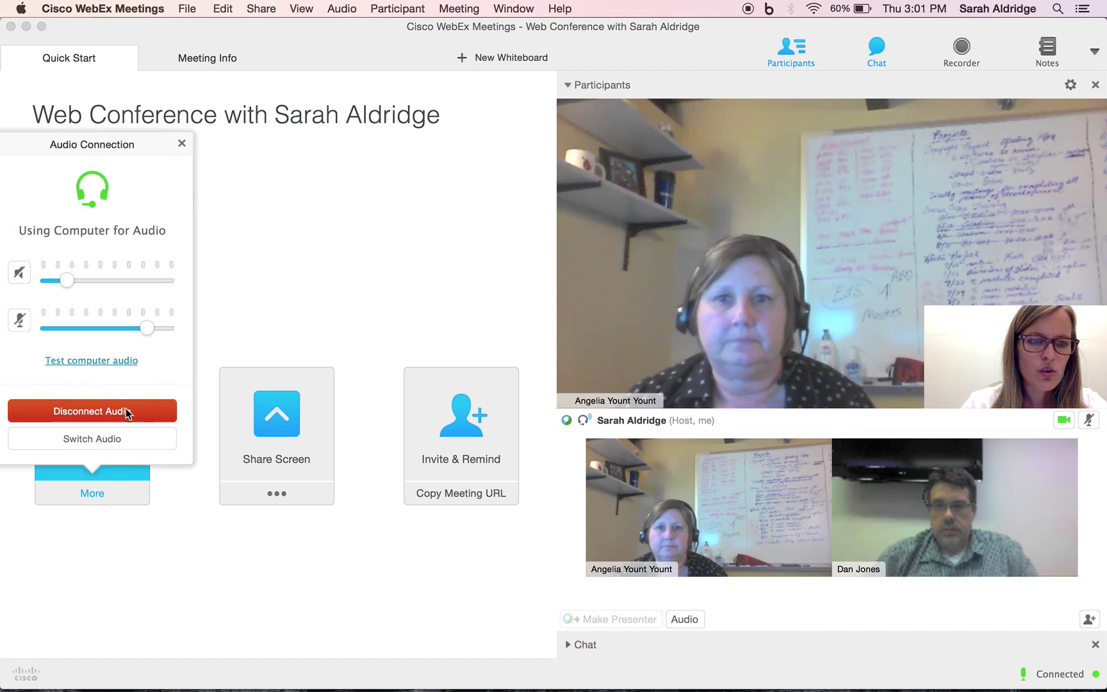
{"action": "left_click", "coordinate": [103, 440]}
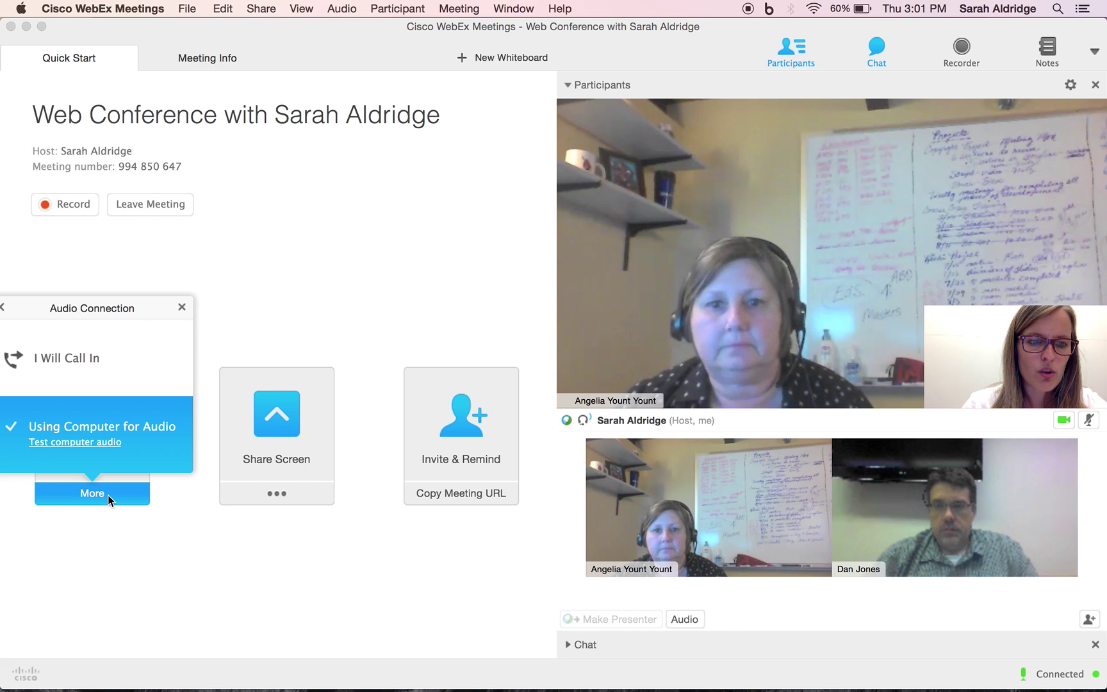
{"action": "left_click", "coordinate": [64, 371]}
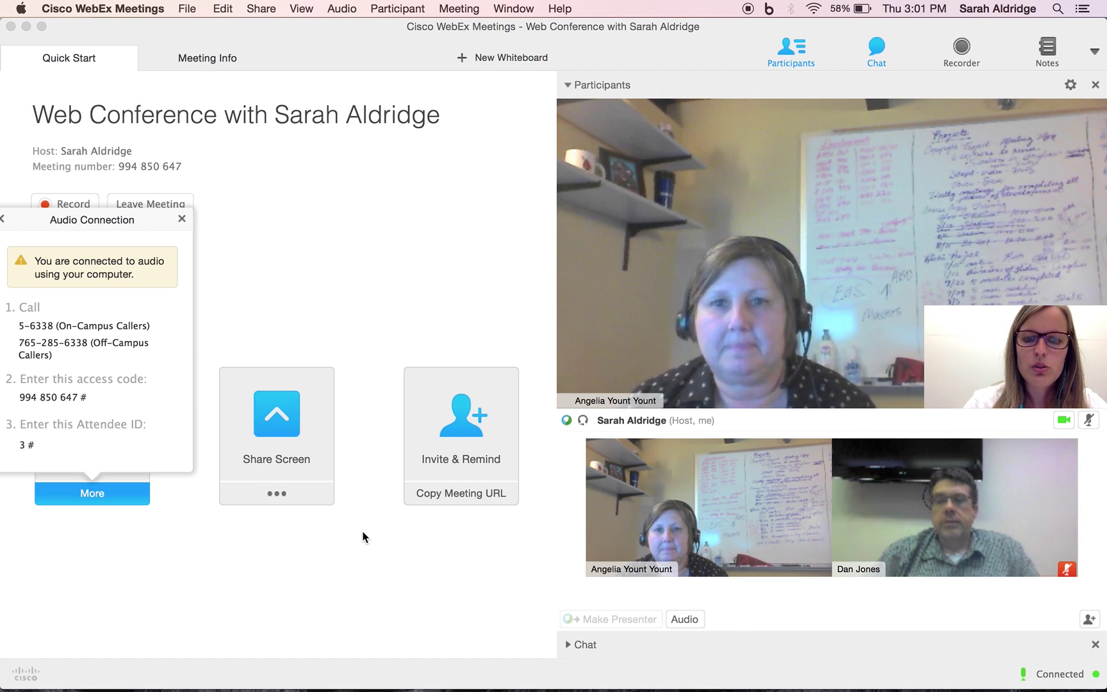
{"action": "left_click", "coordinate": [181, 219]}
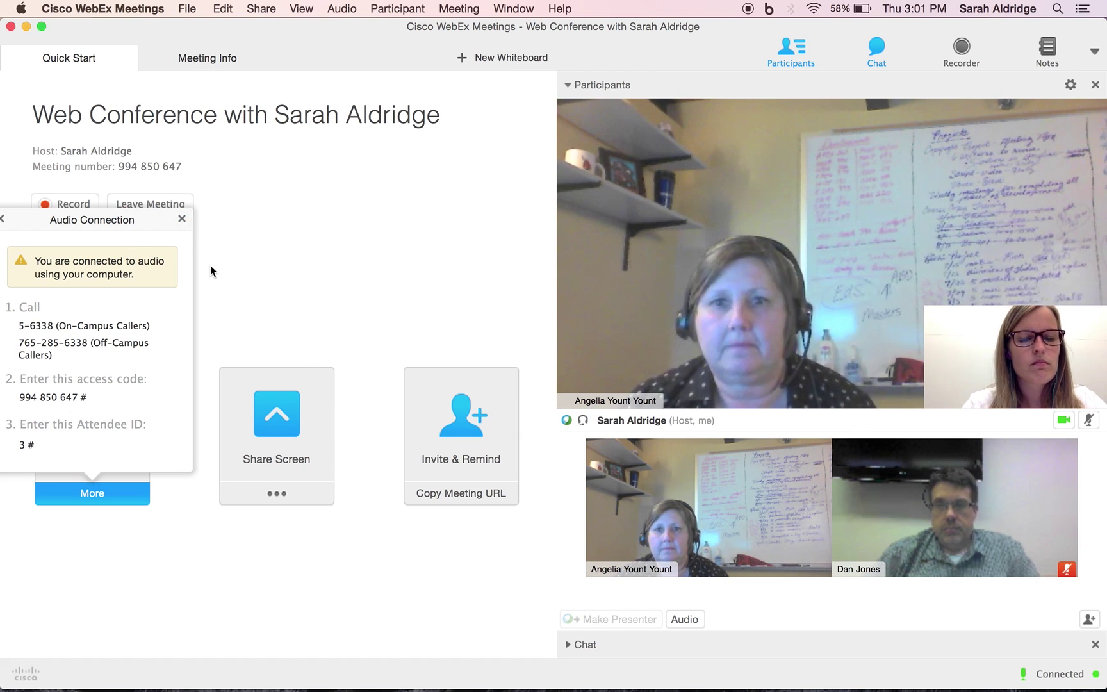
{"action": "left_click", "coordinate": [182, 220]}
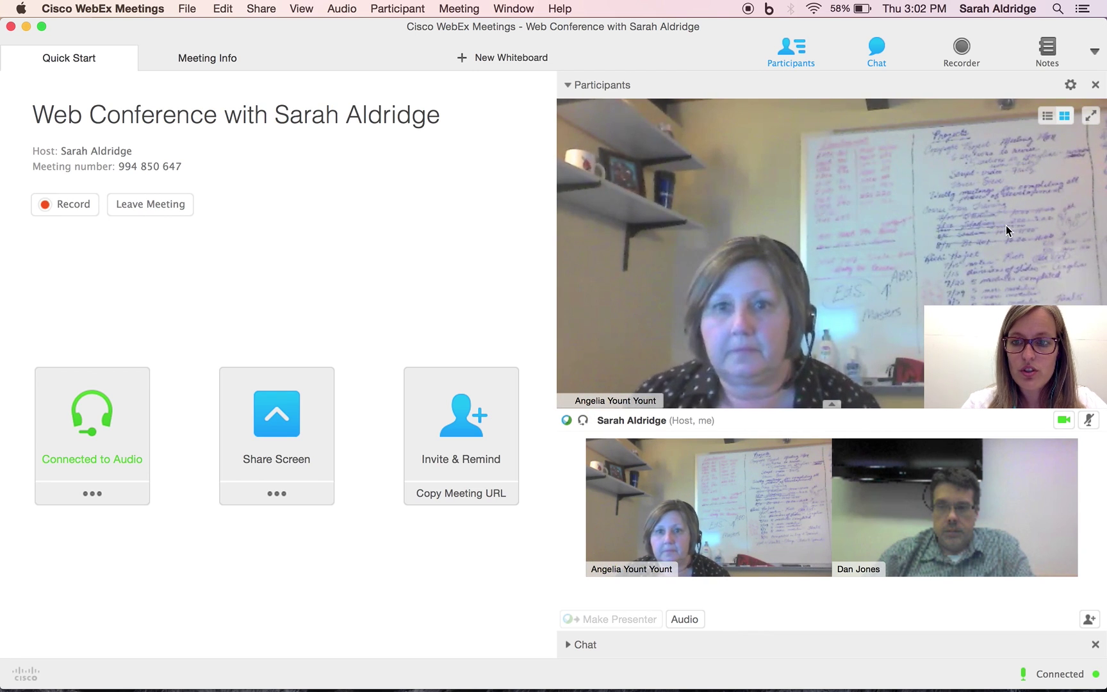
{"action": "left_click", "coordinate": [1091, 118]}
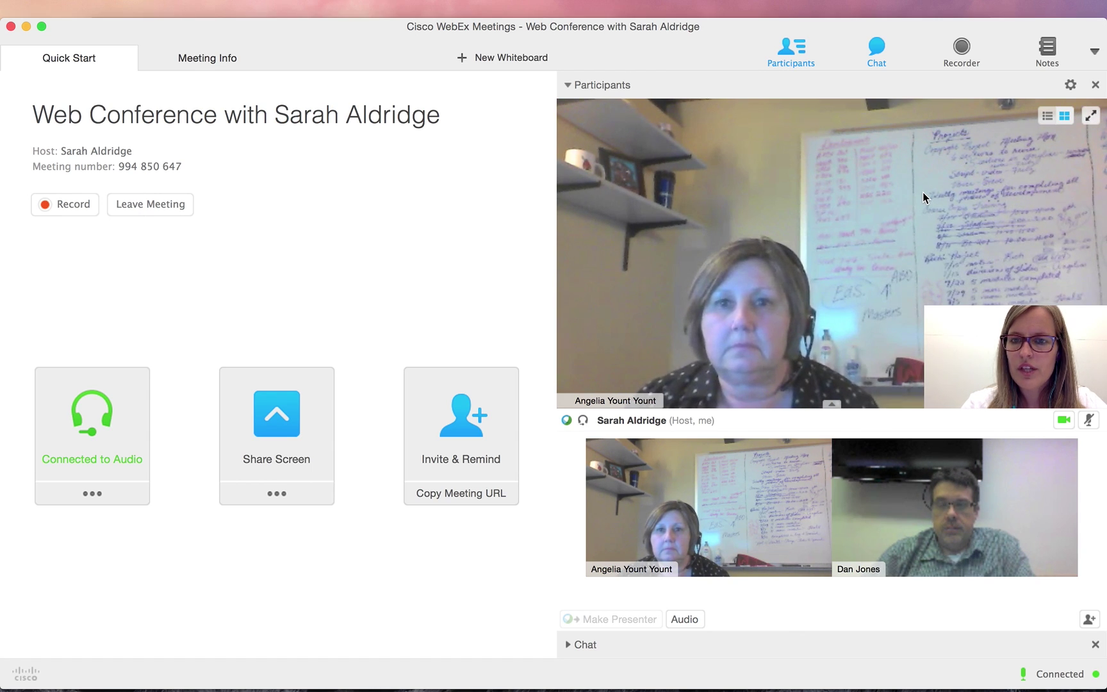
{"action": "double_click", "coordinate": [683, 274]}
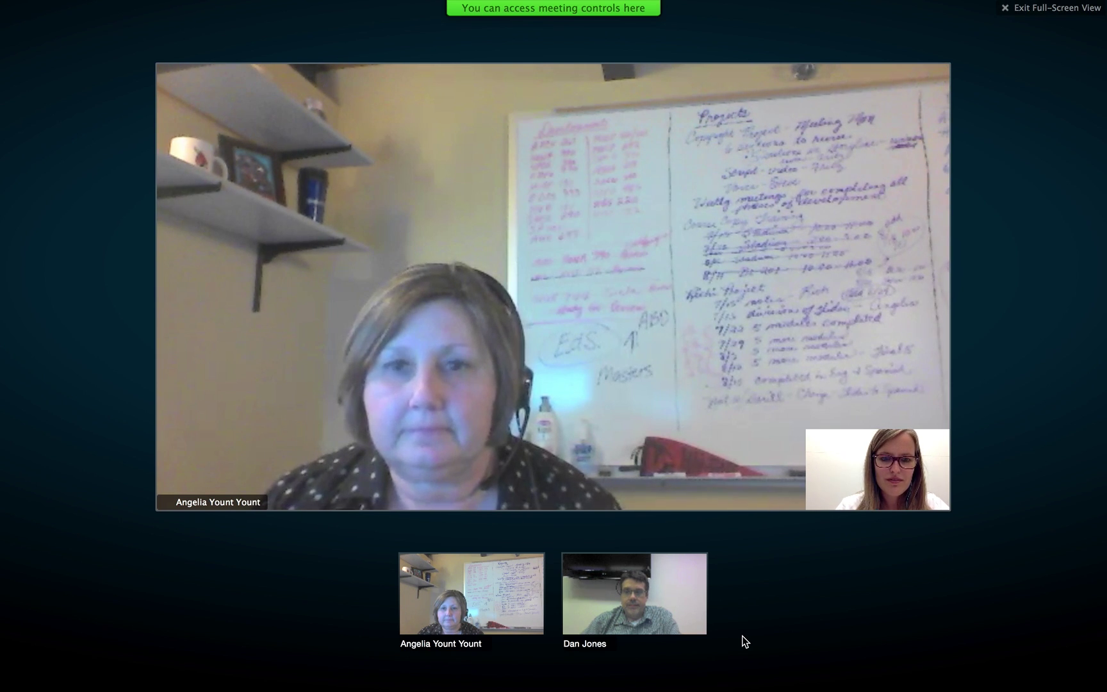
{"action": "mouse_move", "coordinate": [747, 632]}
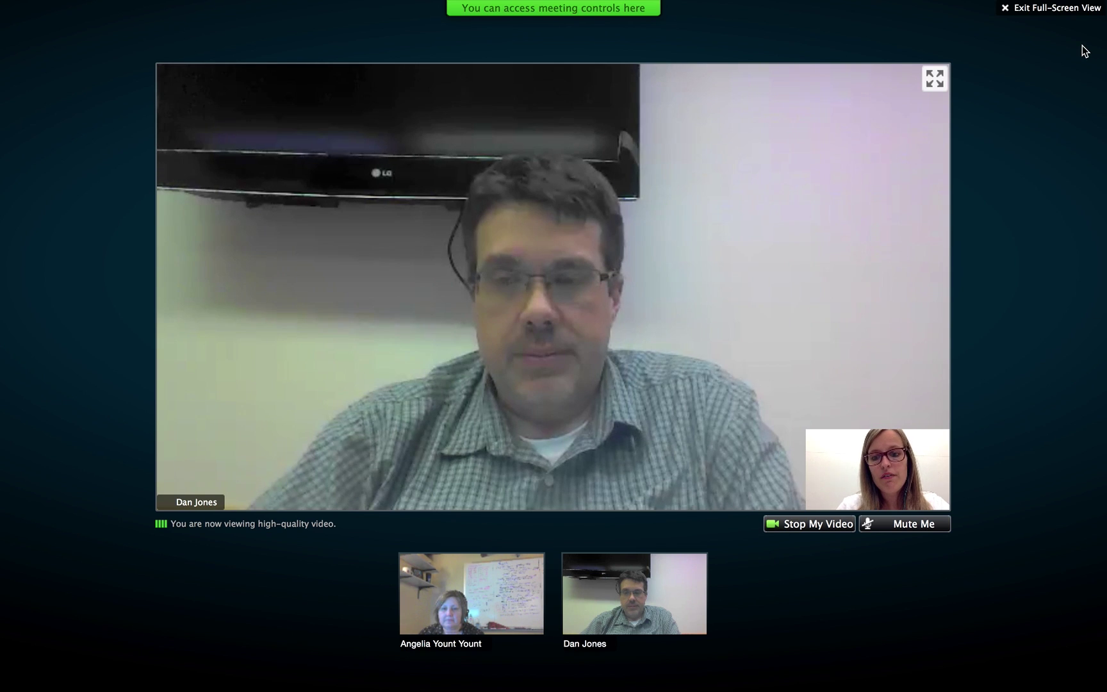
{"action": "left_click", "coordinate": [1013, 8]}
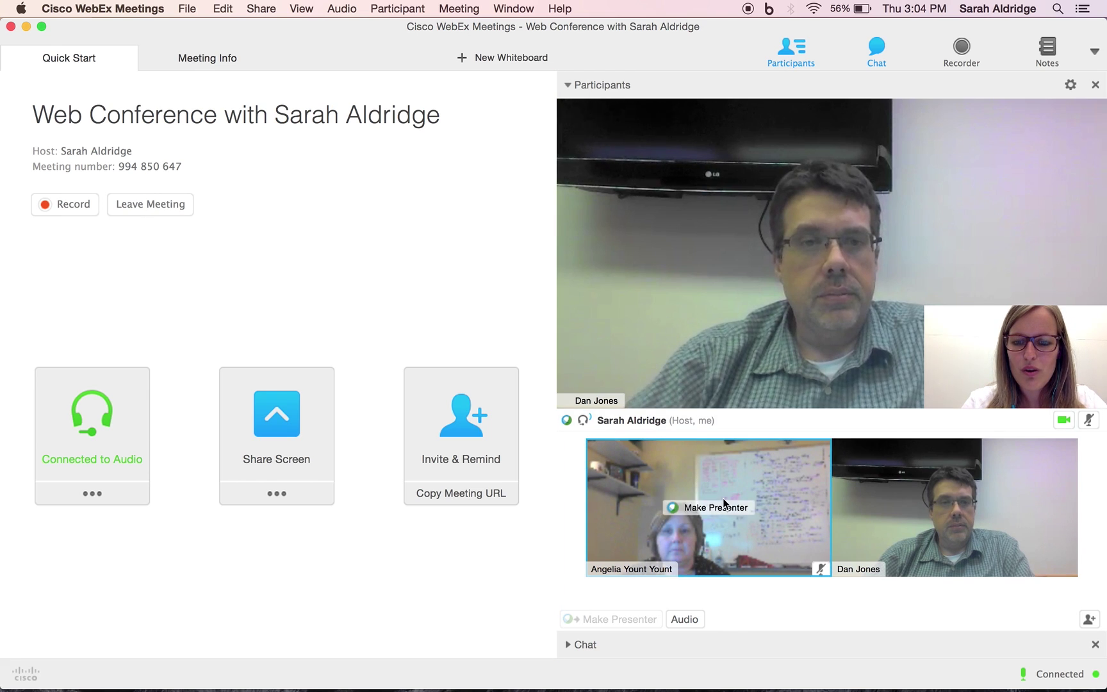
Mute the participant in the left-hand video thumbnail with its microphone icon
{"action": "left_click", "coordinate": [820, 569]}
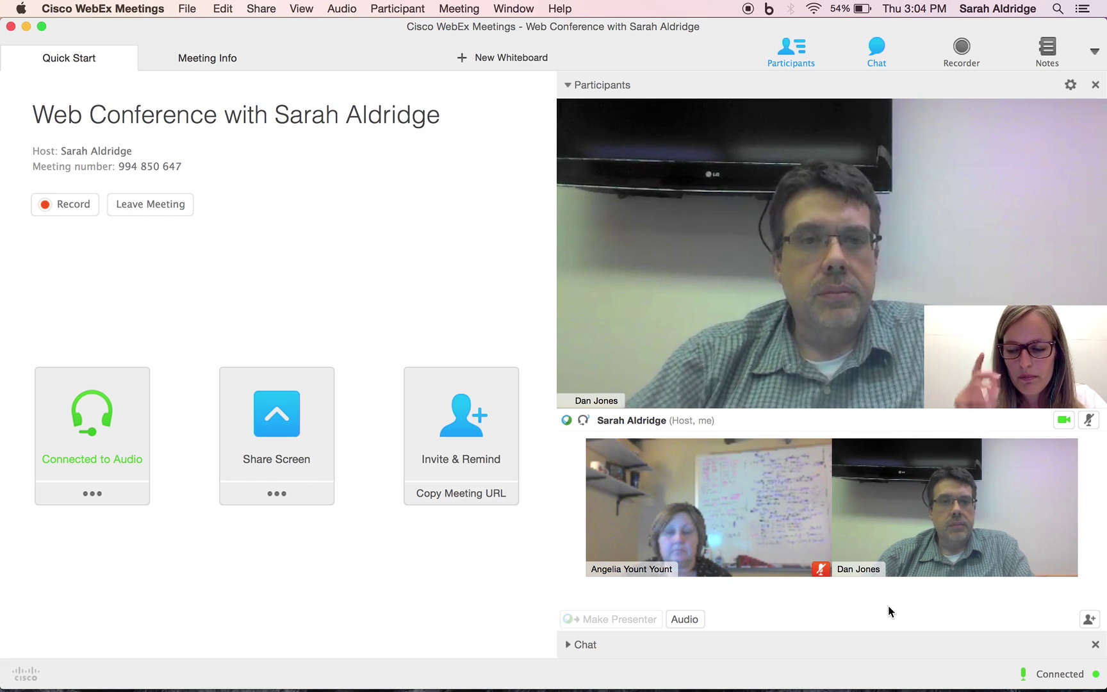
{"action": "mouse_move", "coordinate": [915, 574]}
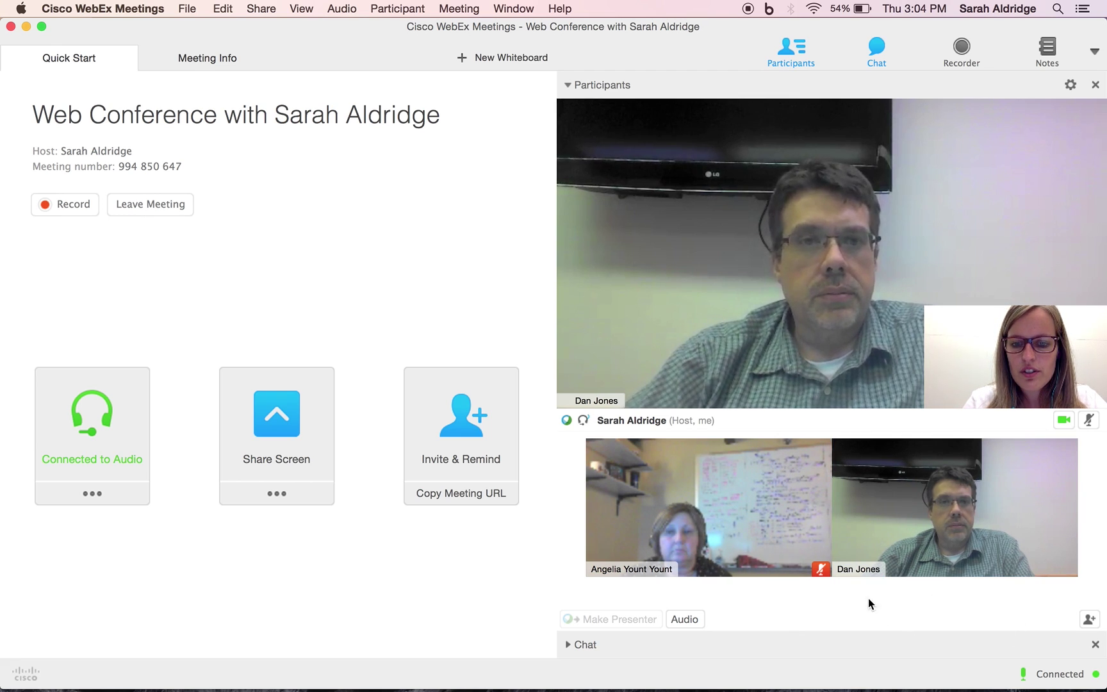
{"action": "mouse_move", "coordinate": [882, 528]}
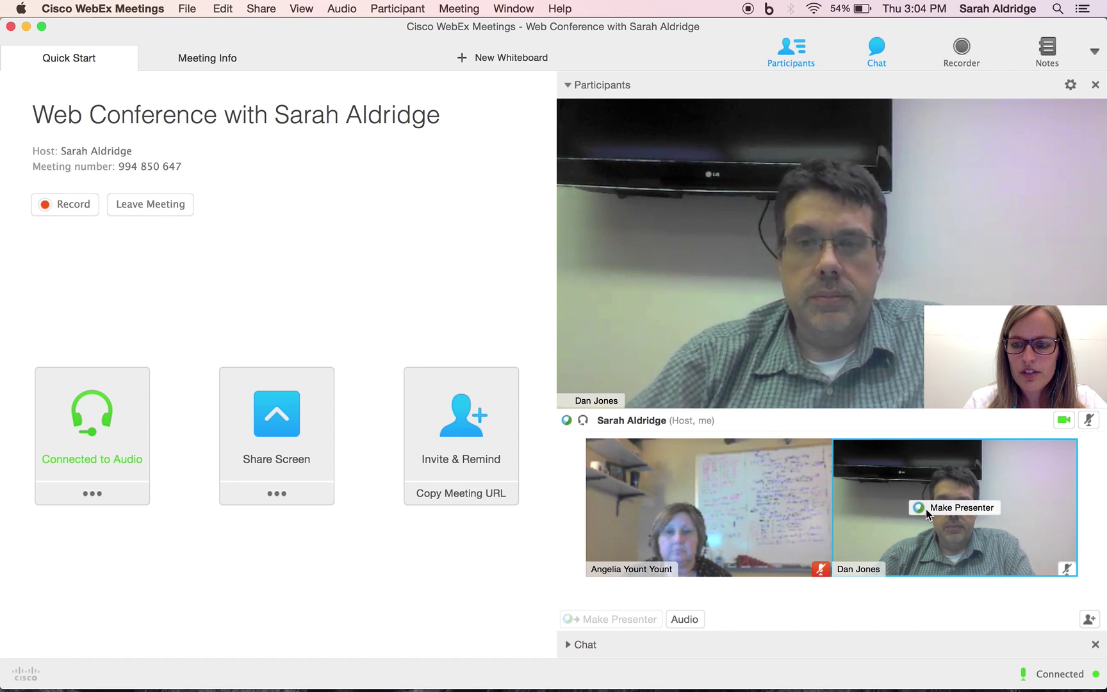
{"action": "mouse_move", "coordinate": [820, 572]}
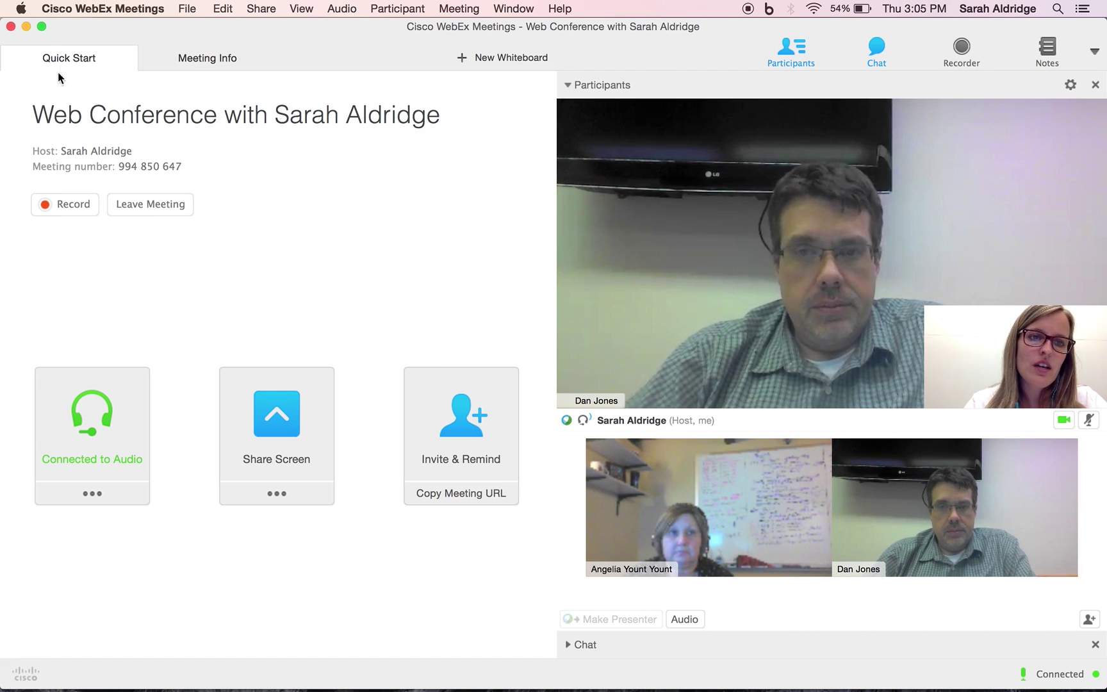
{"action": "left_click", "coordinate": [217, 62]}
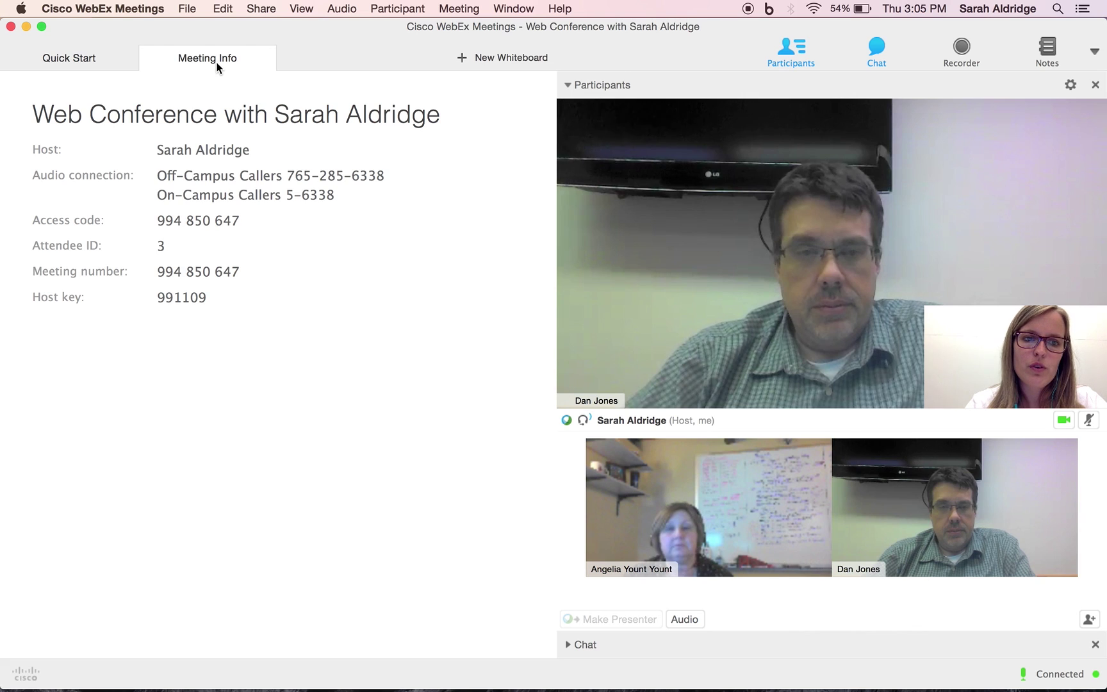
{"action": "left_click", "coordinate": [112, 55]}
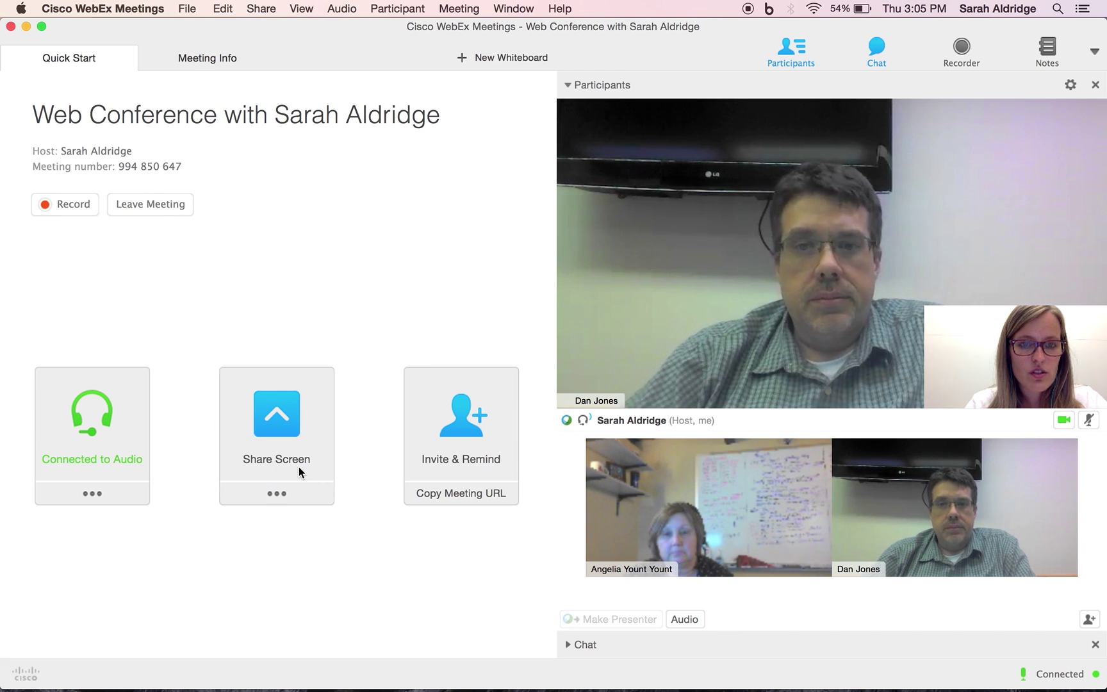
Share the screen and bring up Google image results for 'corgi' in a new Chrome tab
{"action": "left_click", "coordinate": [299, 467]}
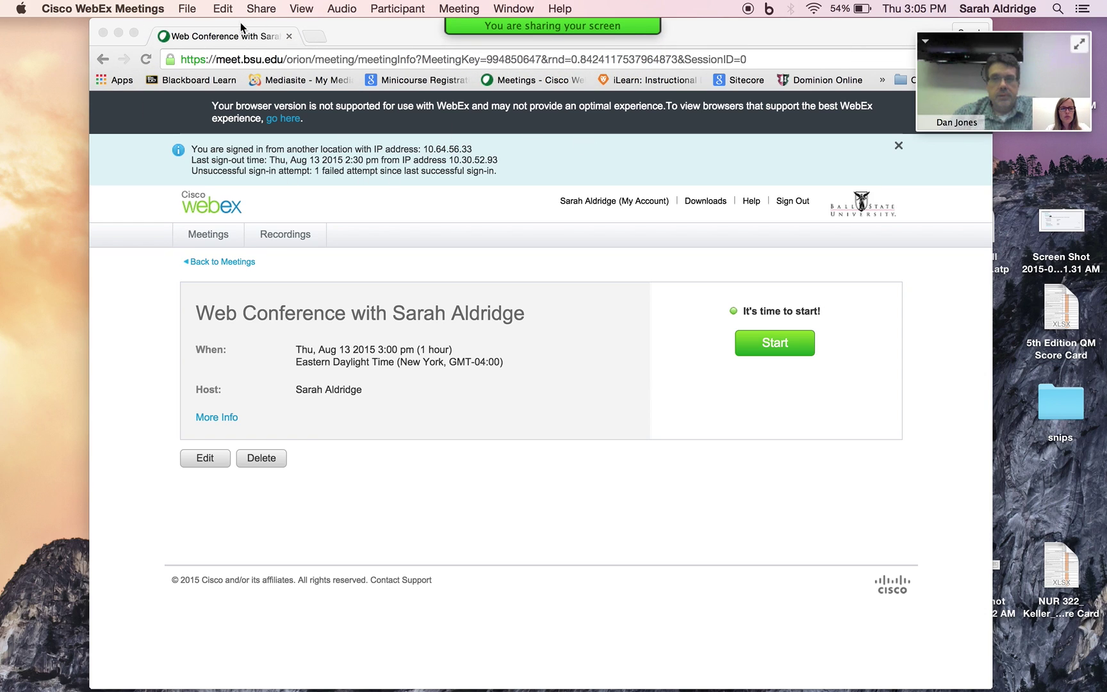
{"action": "left_click", "coordinate": [312, 35]}
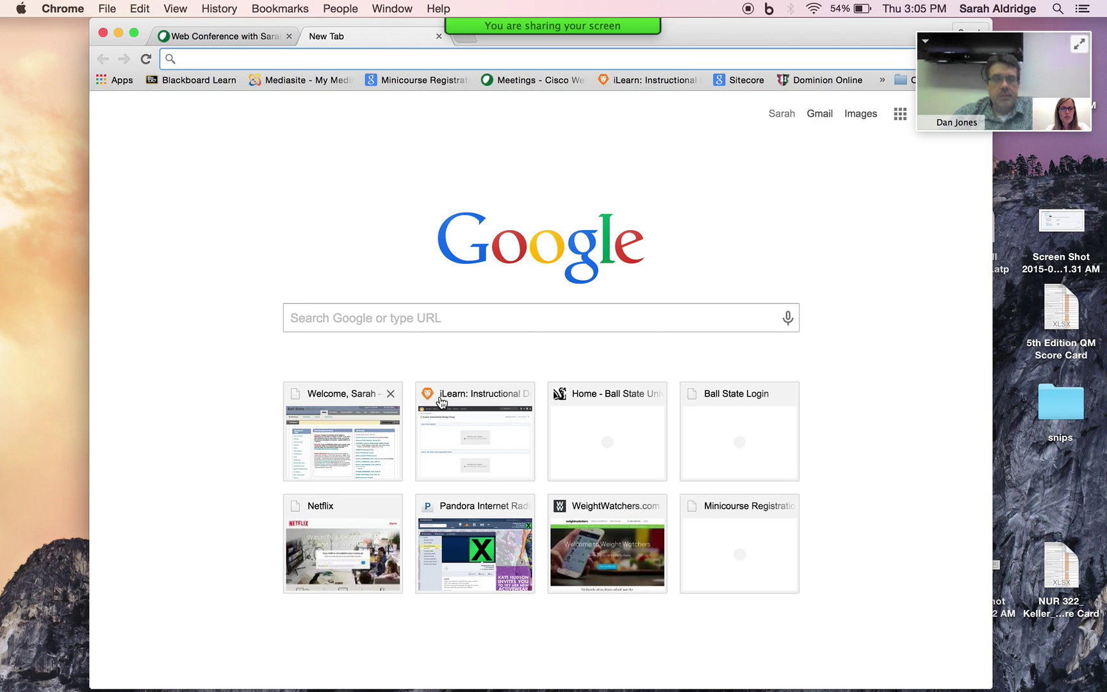
{"action": "left_click", "coordinate": [470, 317]}
{"action": "type", "text": "corgi"}
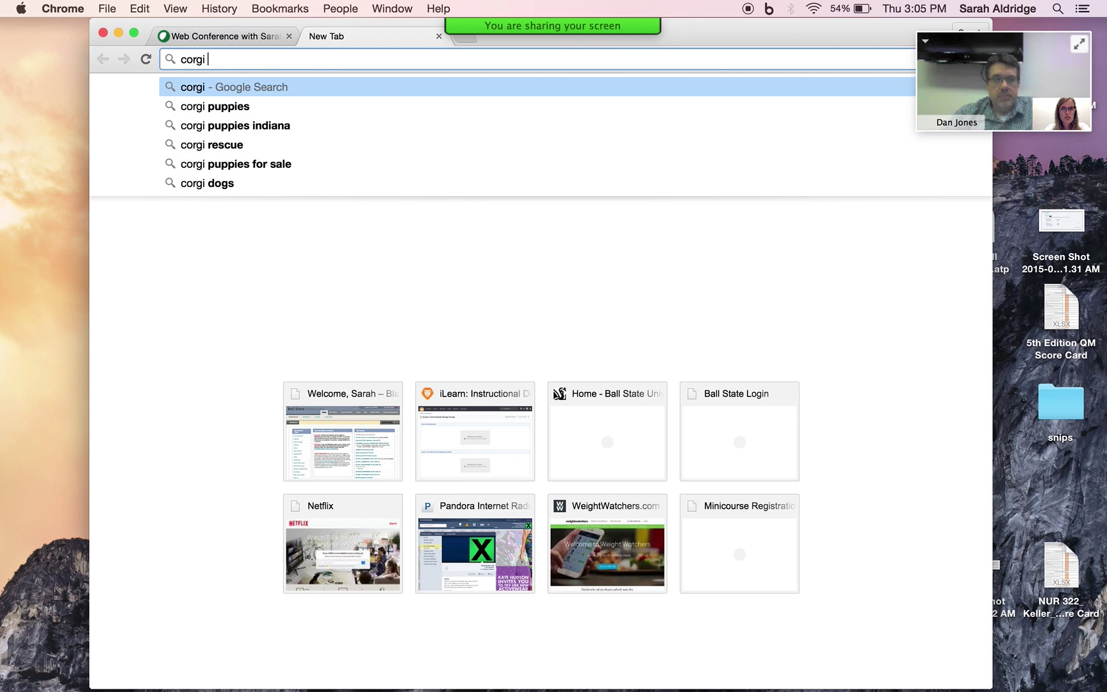
{"action": "key", "text": "Return"}
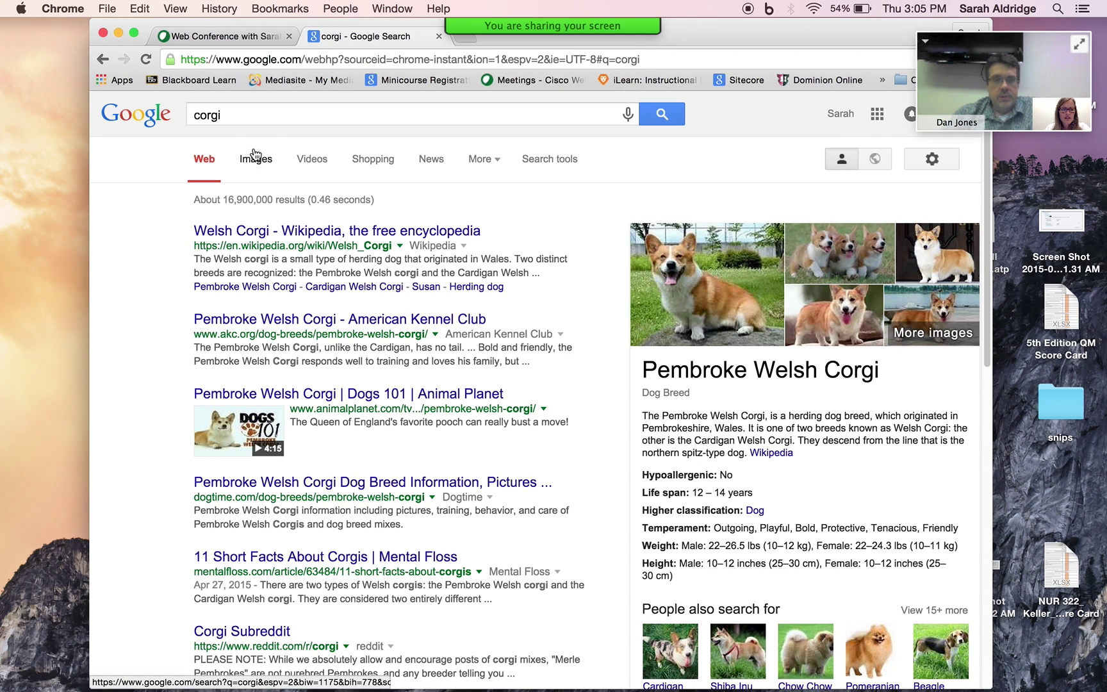
{"action": "left_click", "coordinate": [256, 157]}
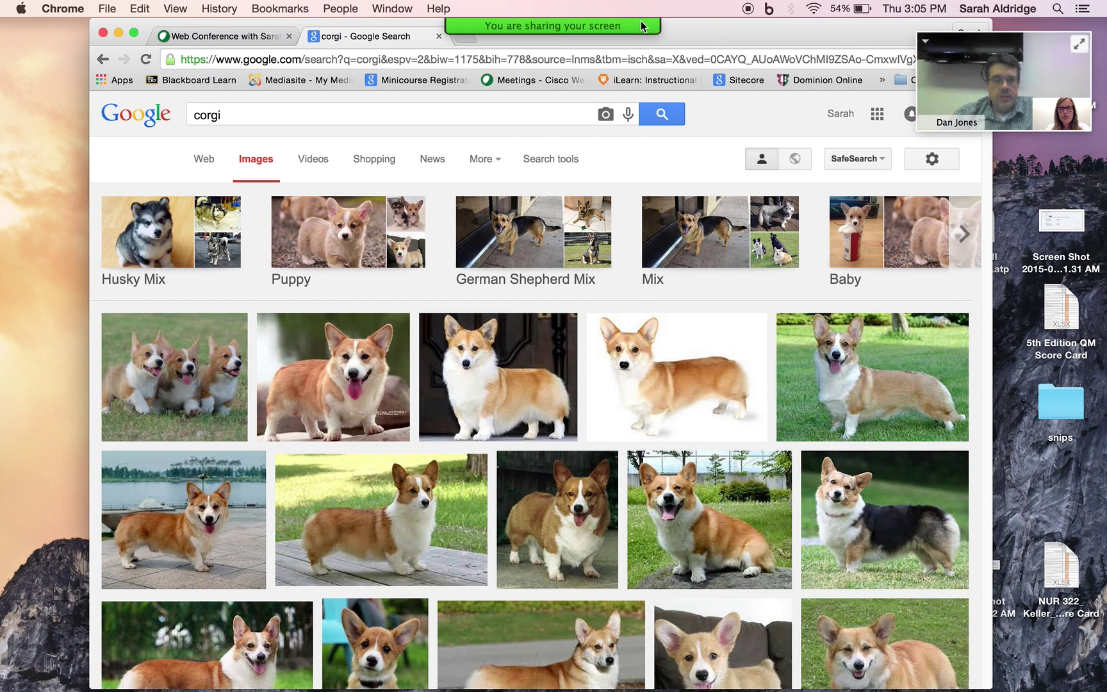
Draw a red arrow at the Puppy images and circle the second corgi photo
{"action": "mouse_move", "coordinate": [641, 21]}
{"action": "left_click", "coordinate": [772, 38]}
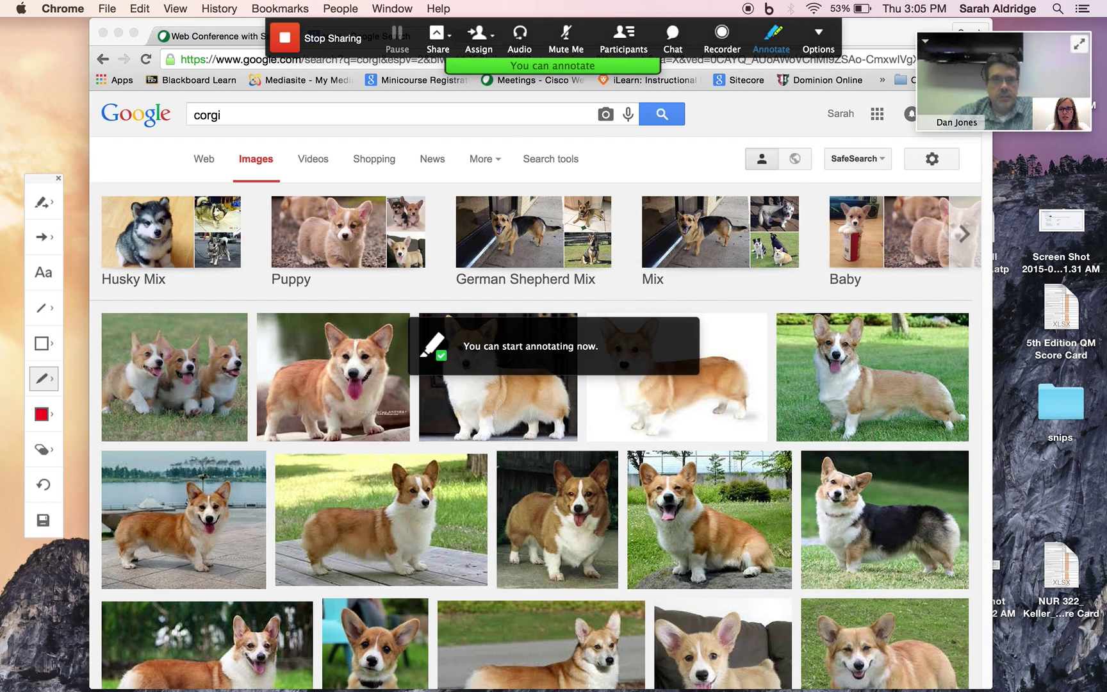
{"action": "mouse_move", "coordinate": [377, 238]}
{"action": "left_mouse_down"}
{"action": "mouse_move", "coordinate": [365, 219]}
{"action": "mouse_move", "coordinate": [395, 224]}
{"action": "mouse_move", "coordinate": [494, 202]}
{"action": "left_mouse_up"}
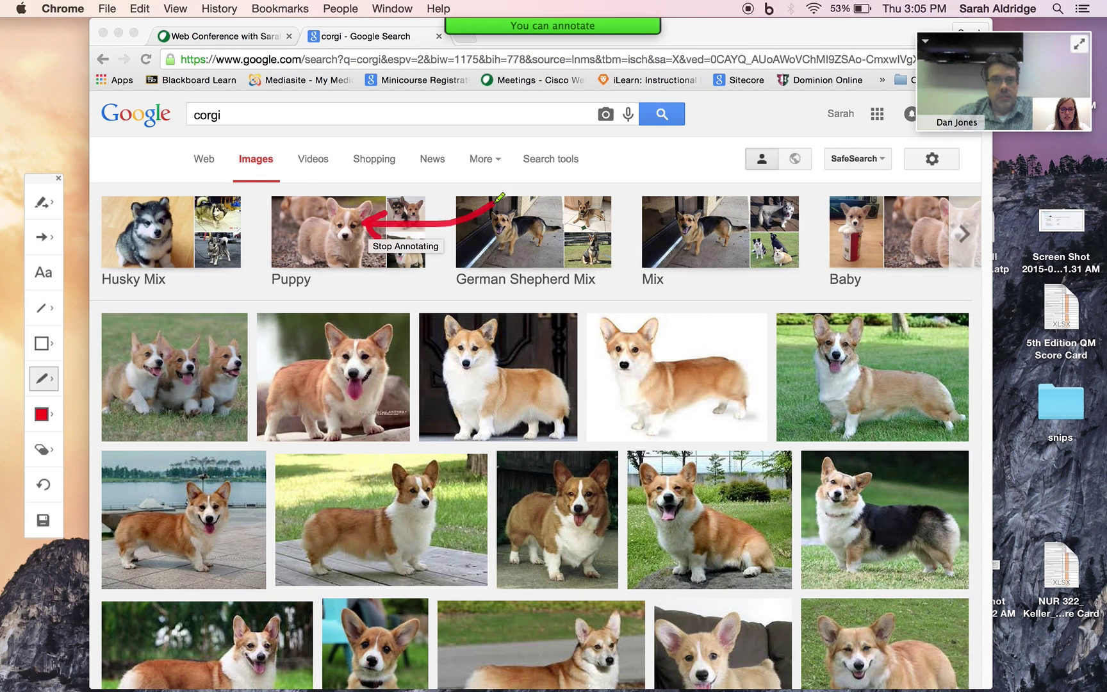
{"action": "mouse_move", "coordinate": [413, 304]}
{"action": "left_mouse_down"}
{"action": "mouse_move", "coordinate": [263, 392]}
{"action": "mouse_move", "coordinate": [414, 340]}
{"action": "mouse_move", "coordinate": [357, 289]}
{"action": "left_mouse_up"}
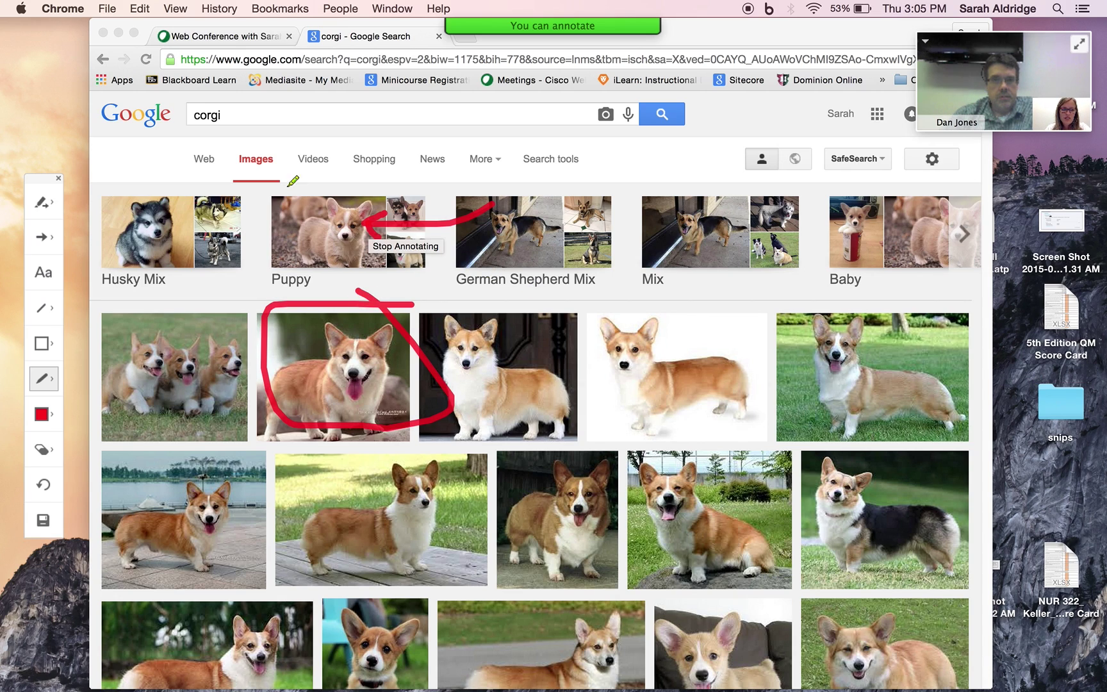
Grant annotation permission to one participant, then to all participants
{"action": "left_click", "coordinate": [47, 209]}
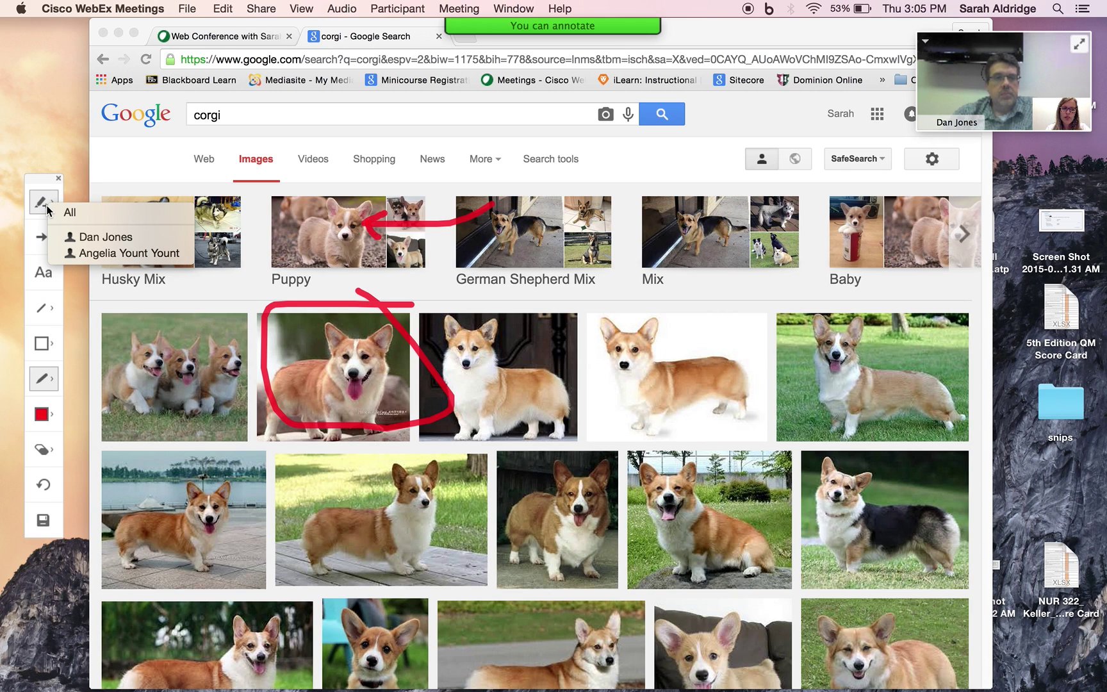
{"action": "left_click", "coordinate": [107, 237]}
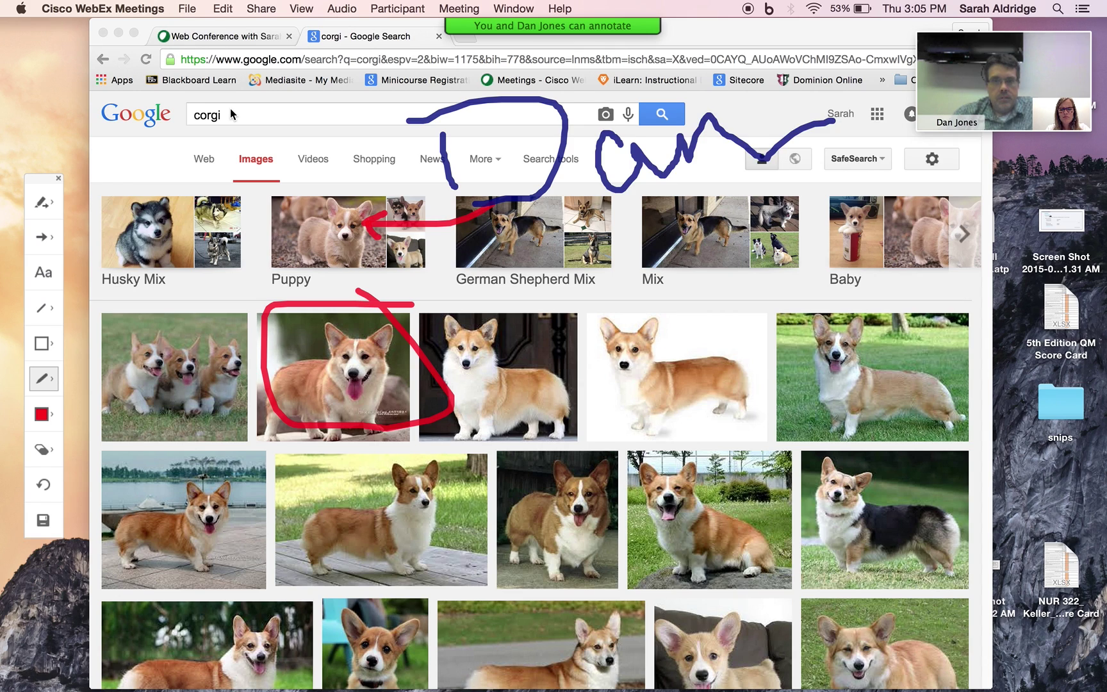
{"action": "left_click", "coordinate": [50, 205]}
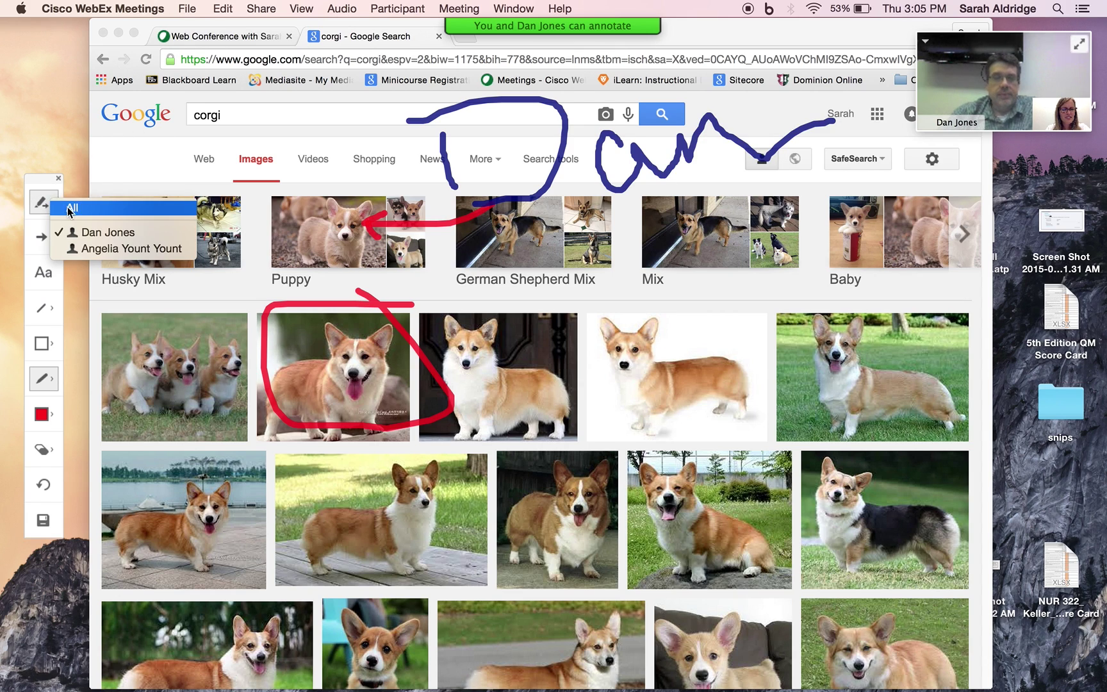
{"action": "left_click", "coordinate": [132, 254]}
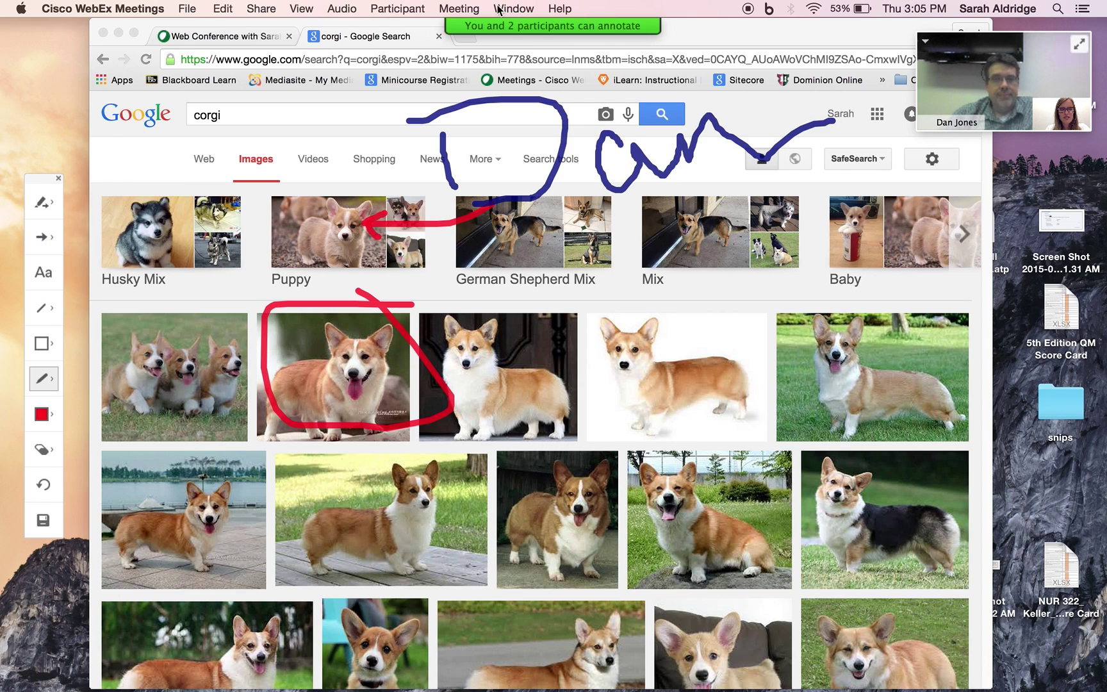
{"action": "mouse_move", "coordinate": [607, 59]}
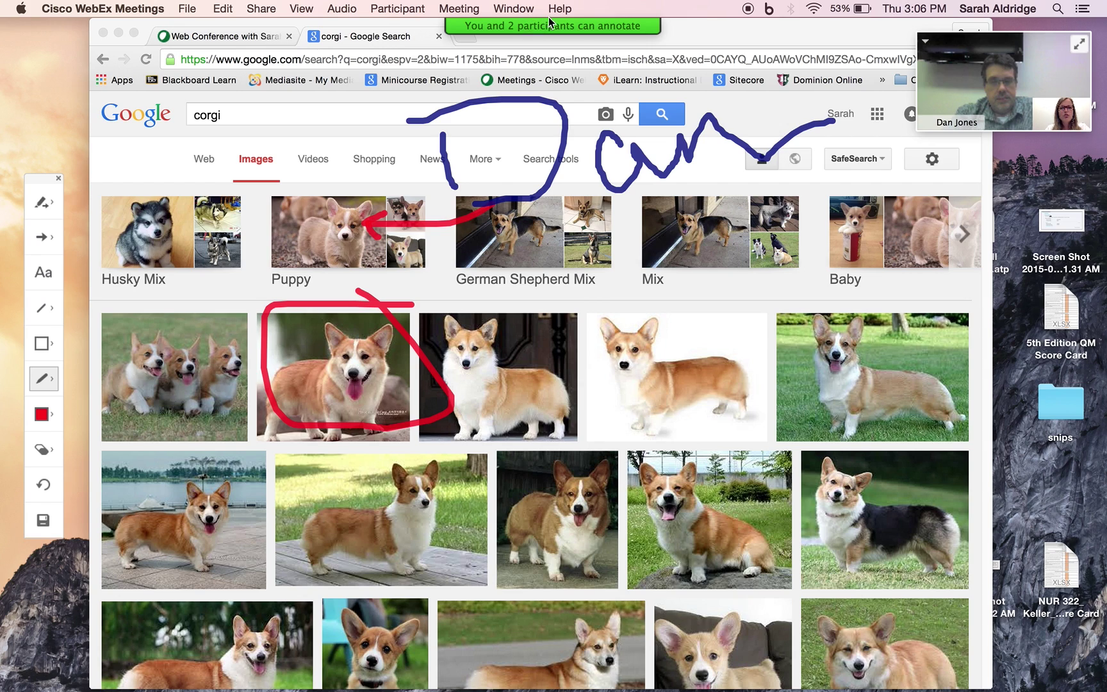
{"action": "mouse_move", "coordinate": [563, 30]}
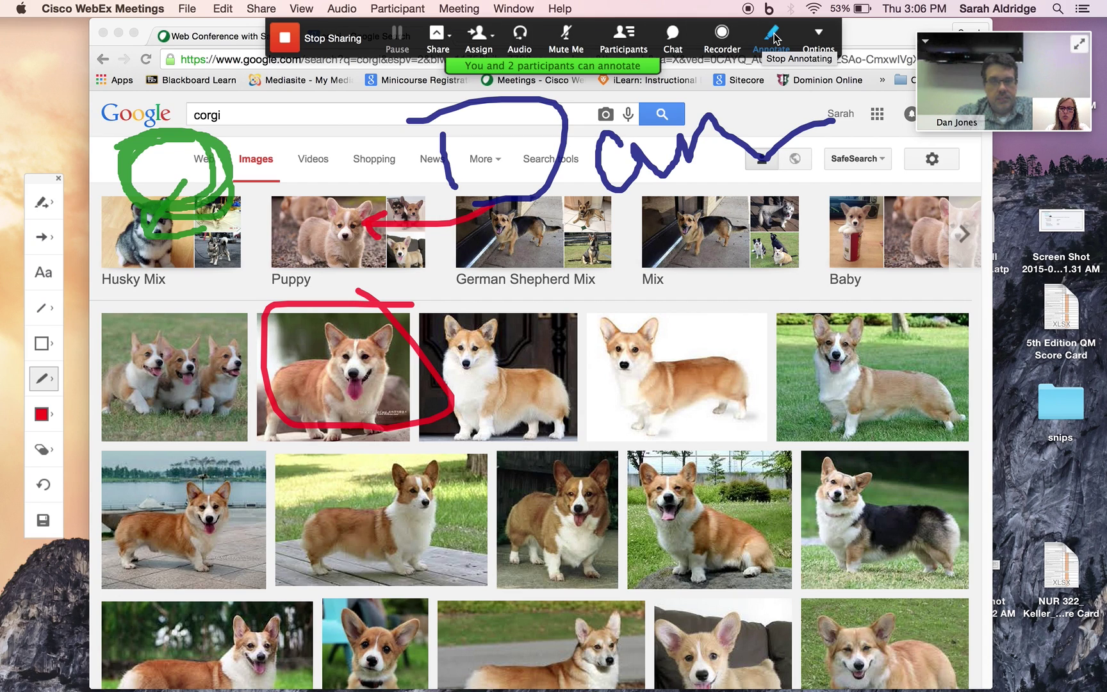
{"action": "left_click", "coordinate": [673, 39]}
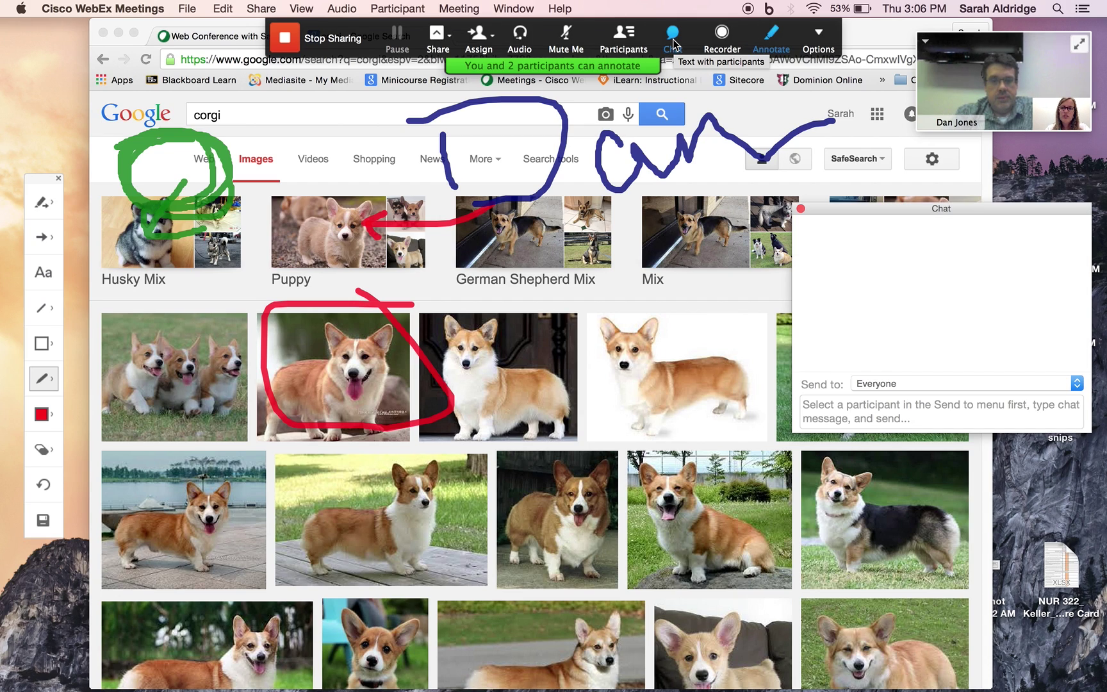
{"action": "left_click", "coordinate": [623, 36]}
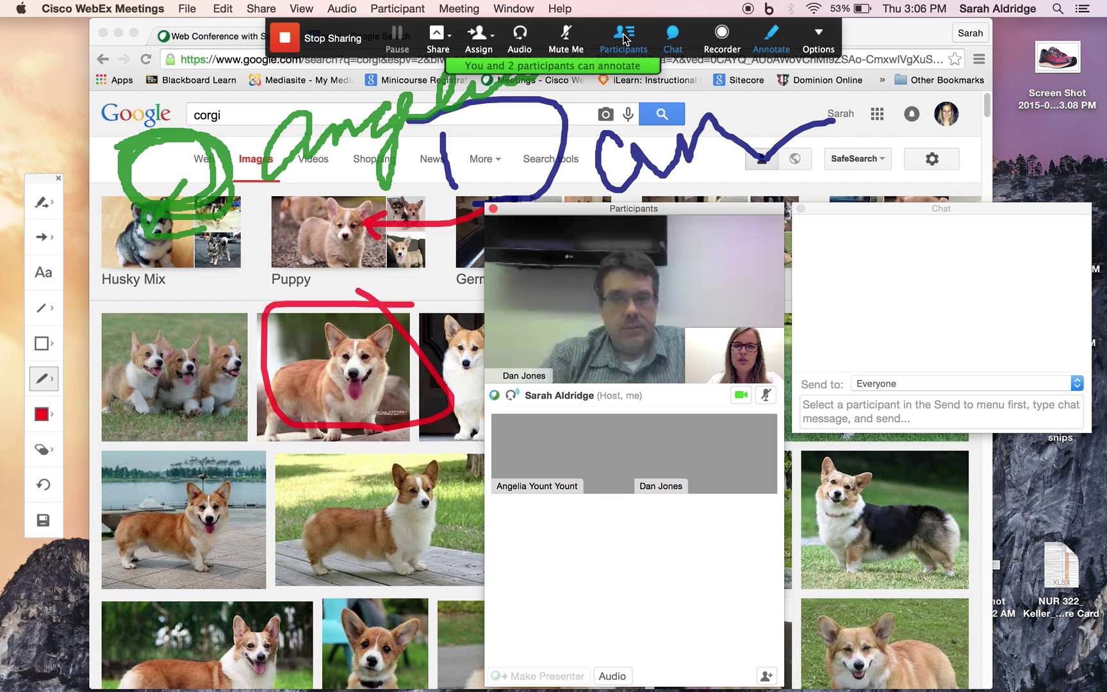
{"action": "left_click", "coordinate": [801, 208]}
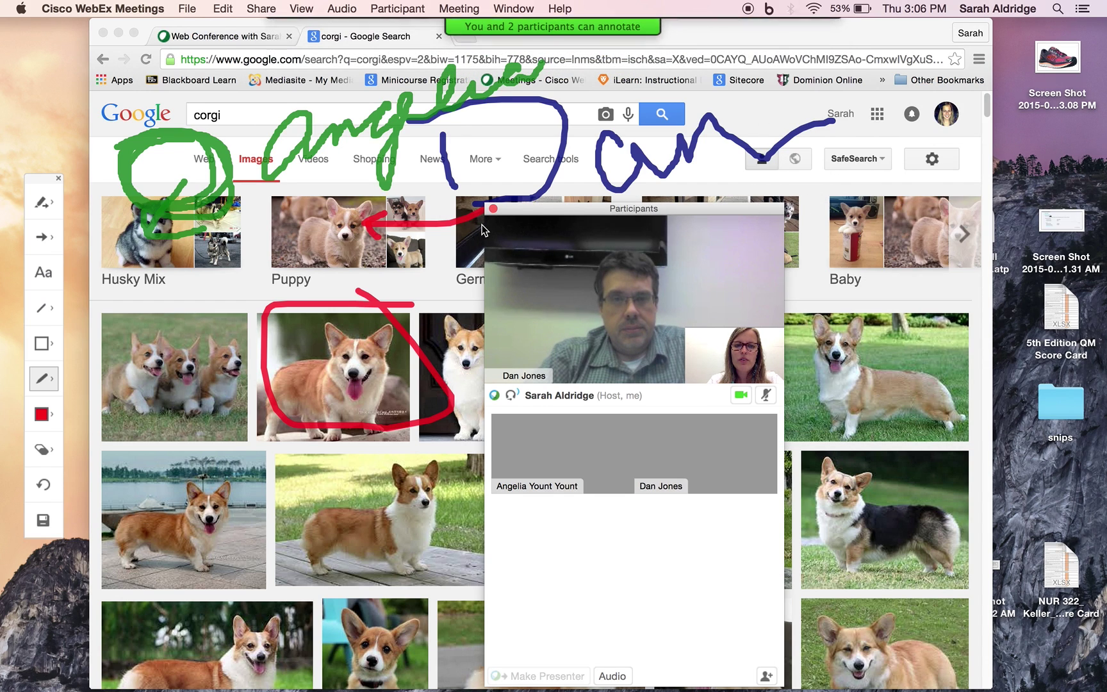
{"action": "left_click", "coordinate": [492, 208]}
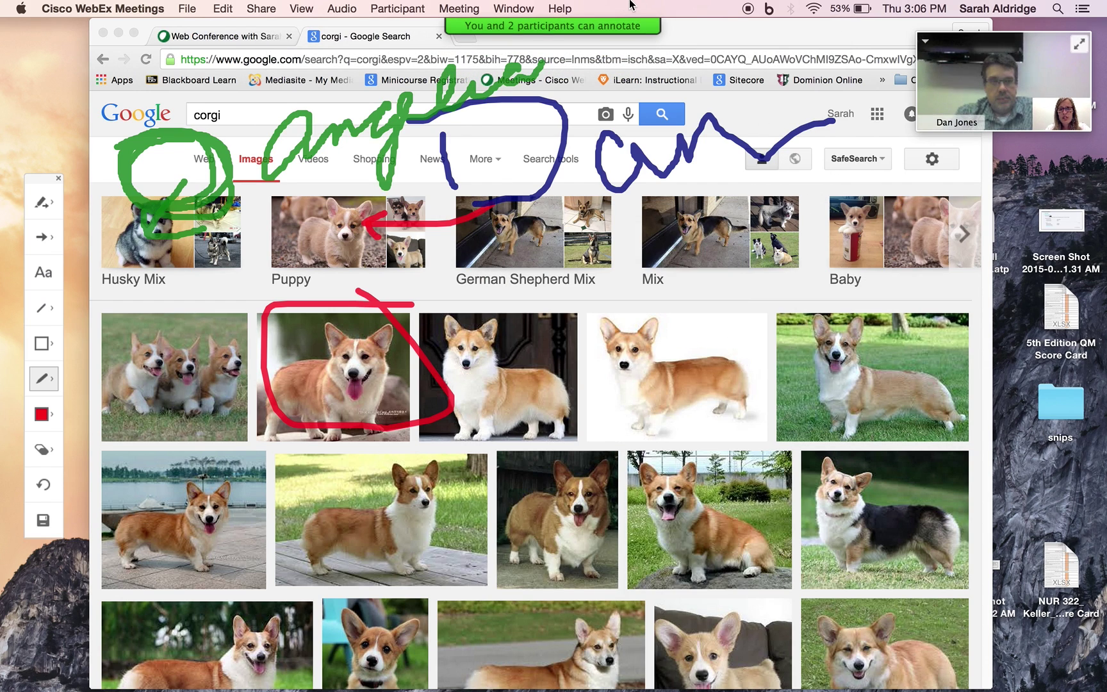
Open the Recorder controls and start recording the meeting on the server
{"action": "mouse_move", "coordinate": [620, 28]}
{"action": "left_click", "coordinate": [722, 35]}
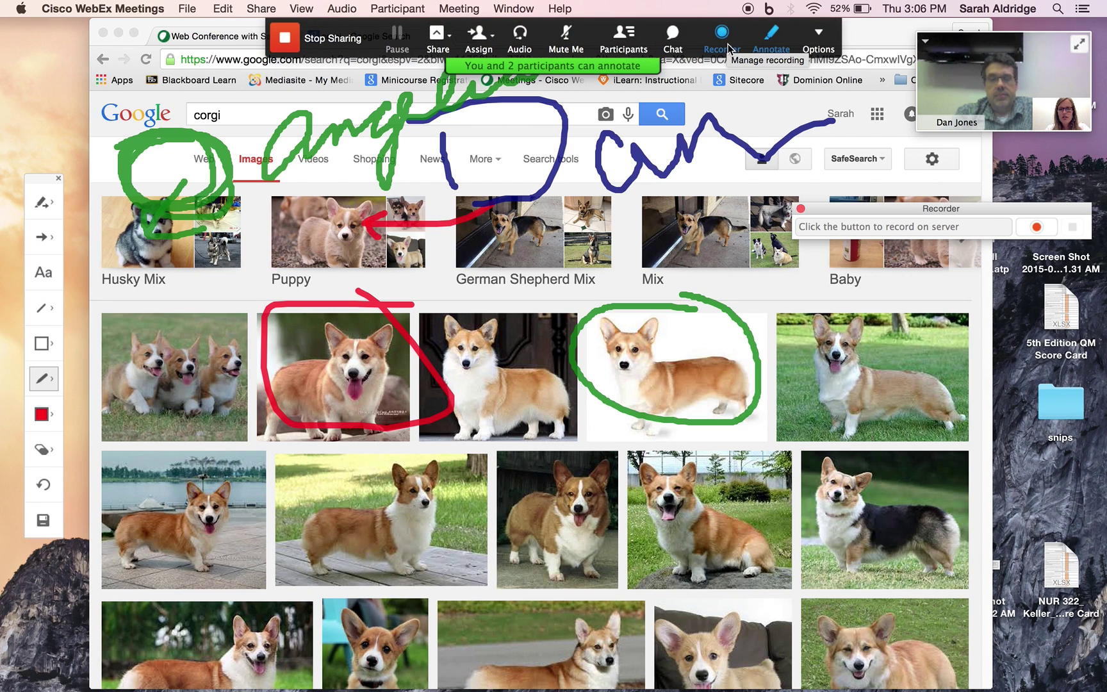
{"action": "left_click", "coordinate": [801, 208]}
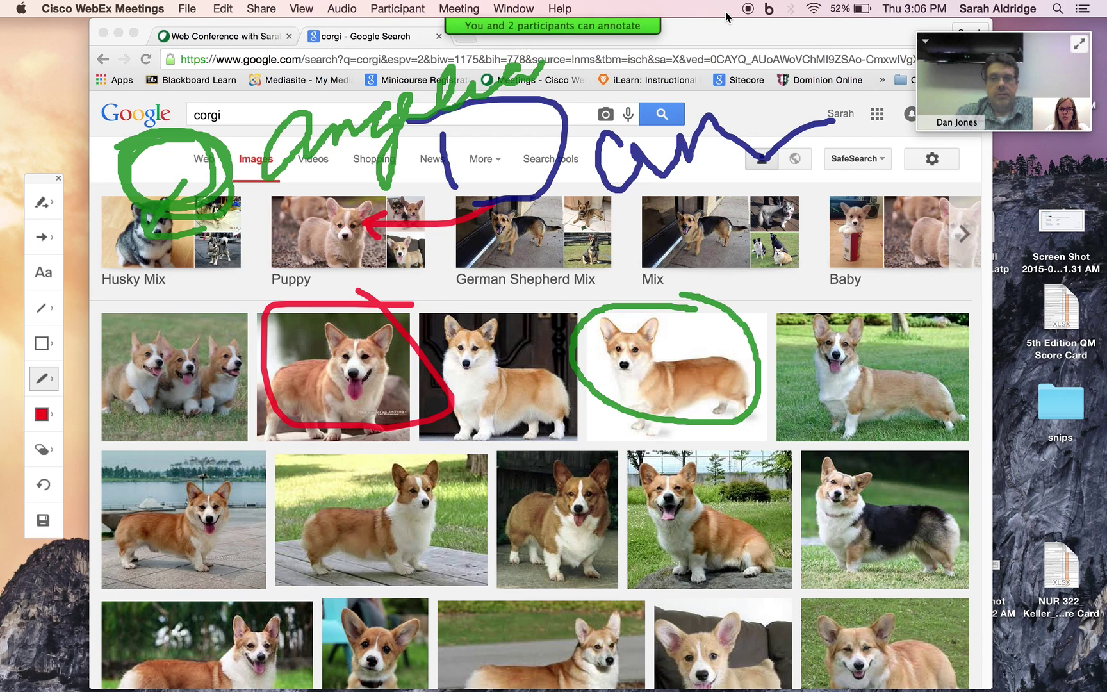
{"action": "mouse_move", "coordinate": [618, 24]}
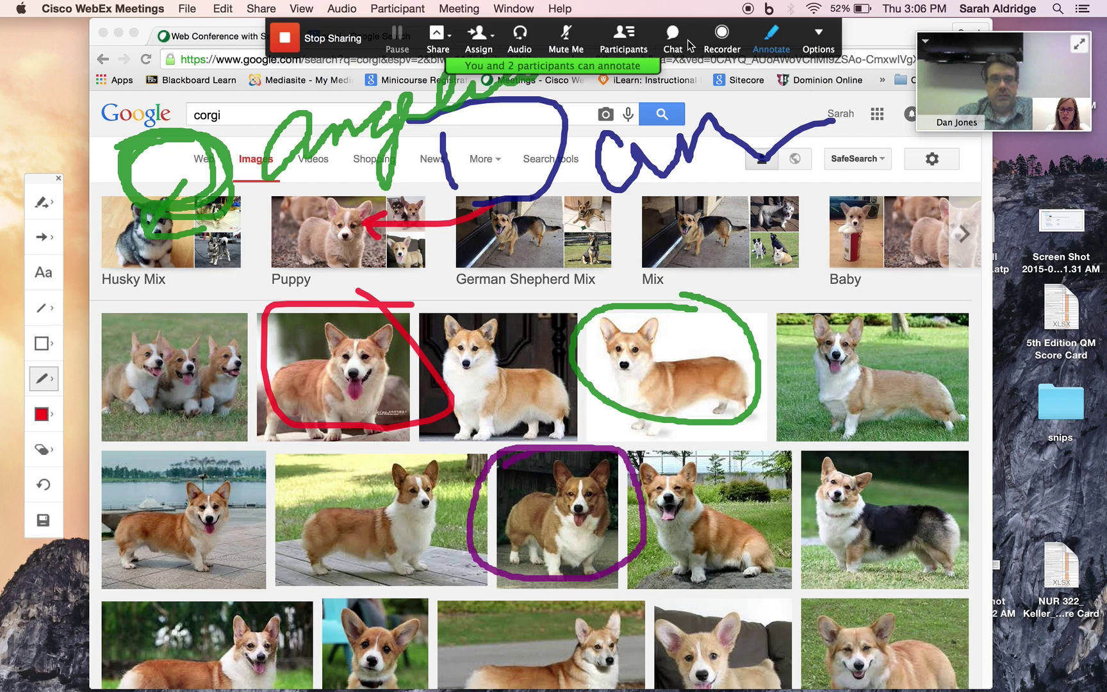
{"action": "left_click", "coordinate": [722, 34]}
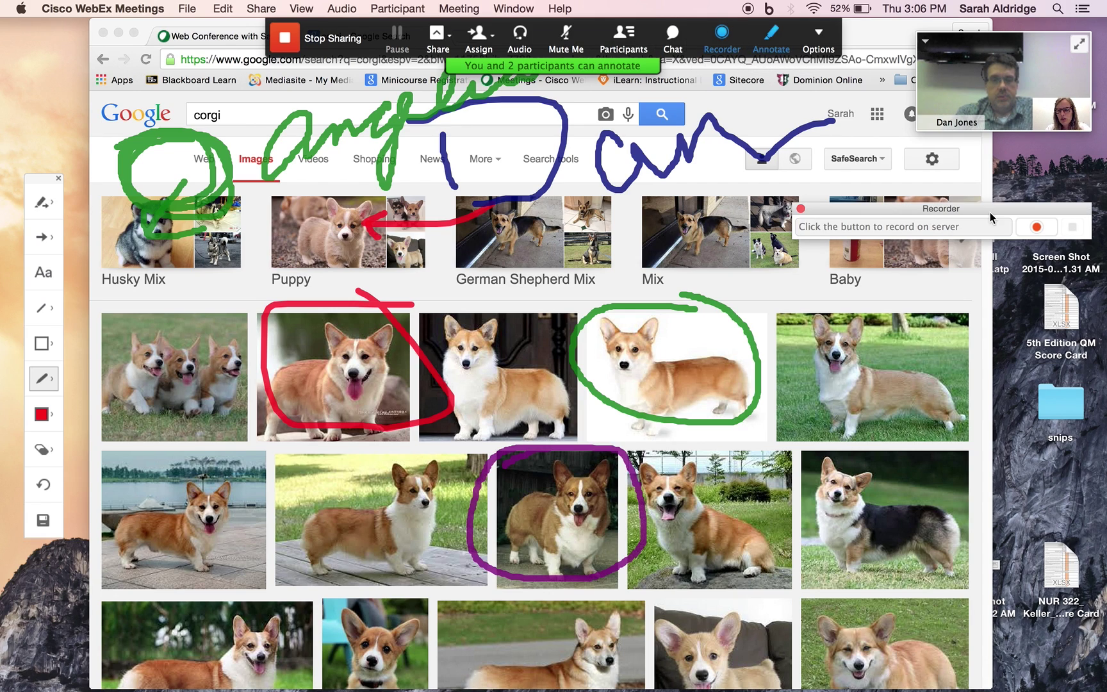
{"action": "left_click", "coordinate": [1049, 235]}
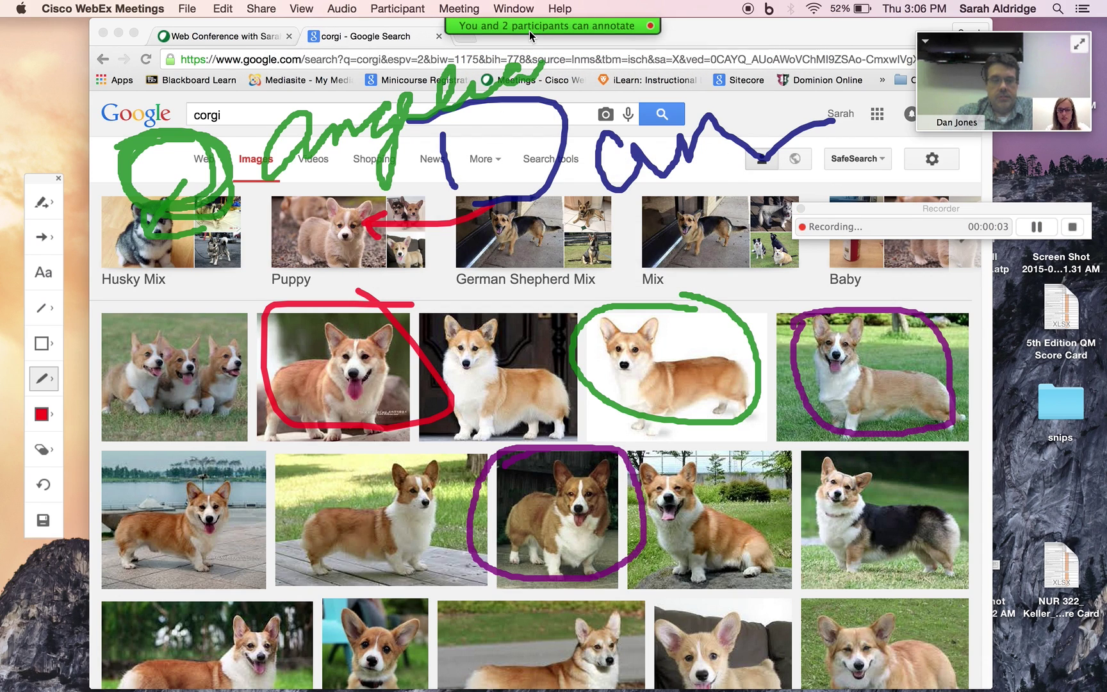
{"action": "mouse_move", "coordinate": [529, 31]}
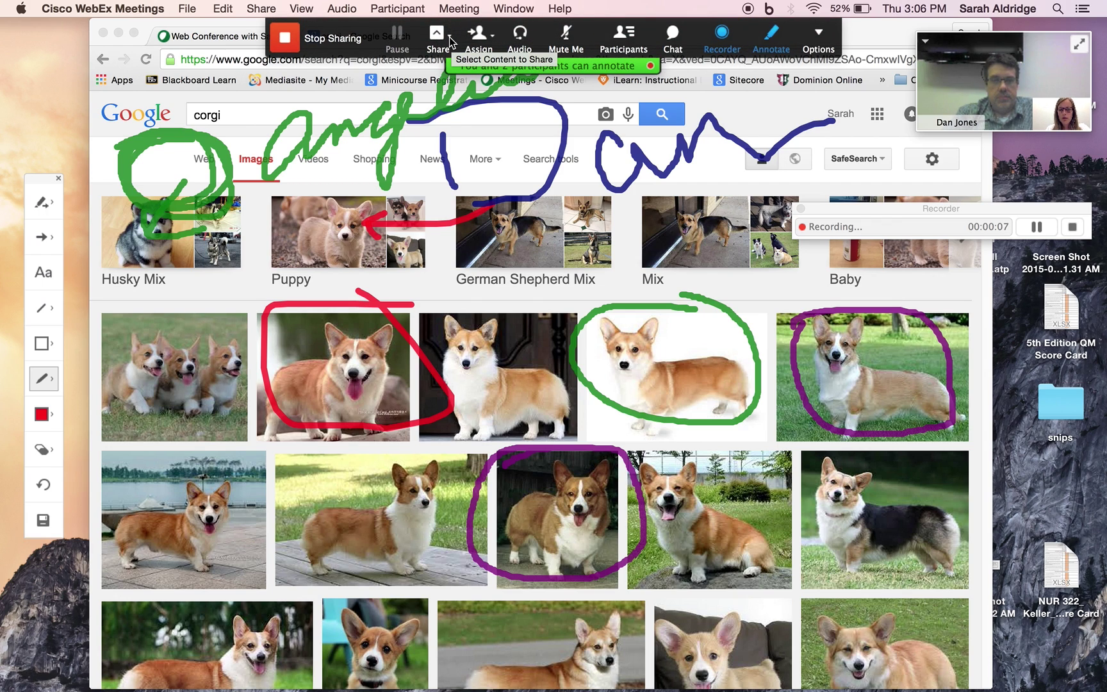
Share Offering a New Online Course.pdf from the Documents folder on this computer
{"action": "left_click", "coordinate": [449, 41]}
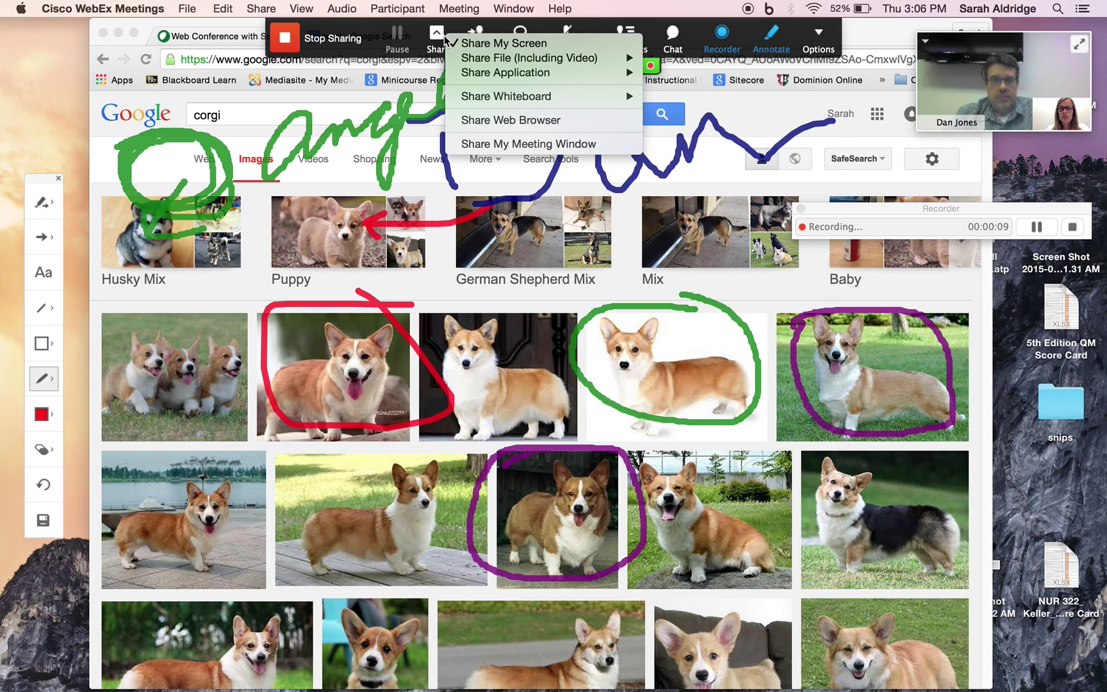
{"action": "mouse_move", "coordinate": [562, 58]}
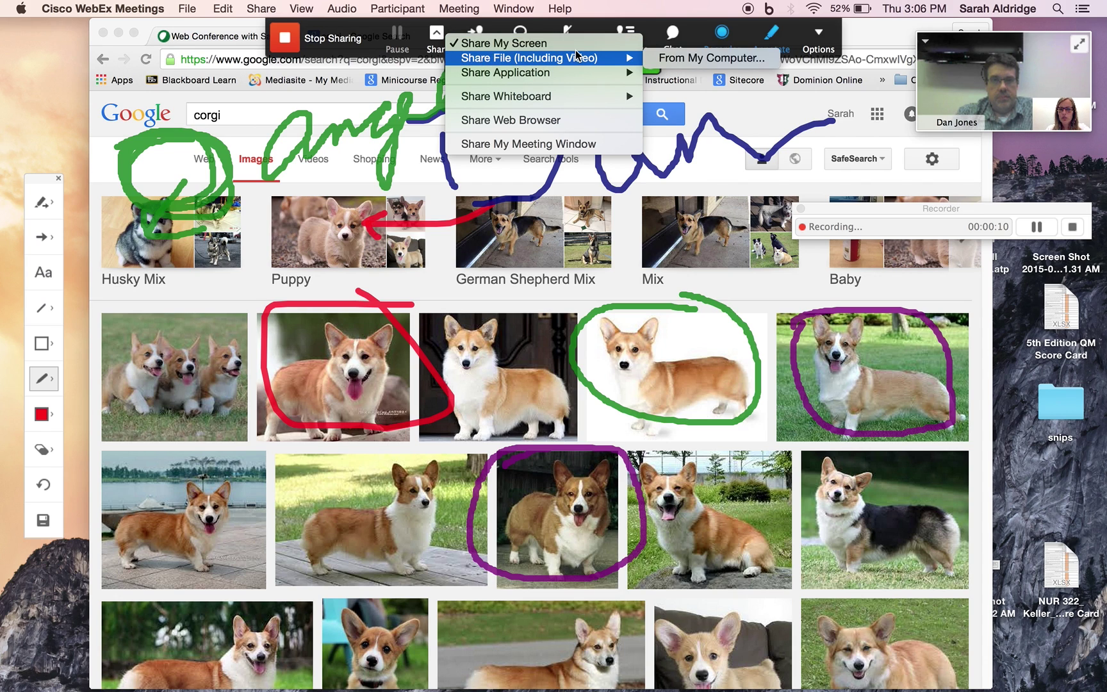
{"action": "left_click", "coordinate": [686, 57]}
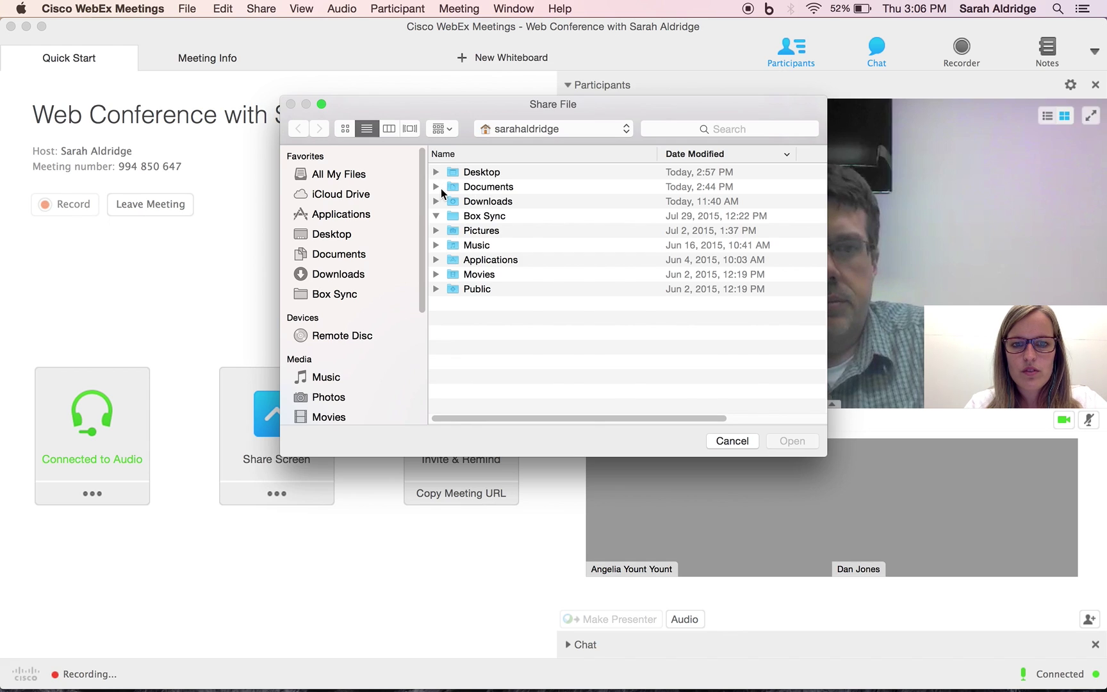
{"action": "left_click", "coordinate": [437, 186]}
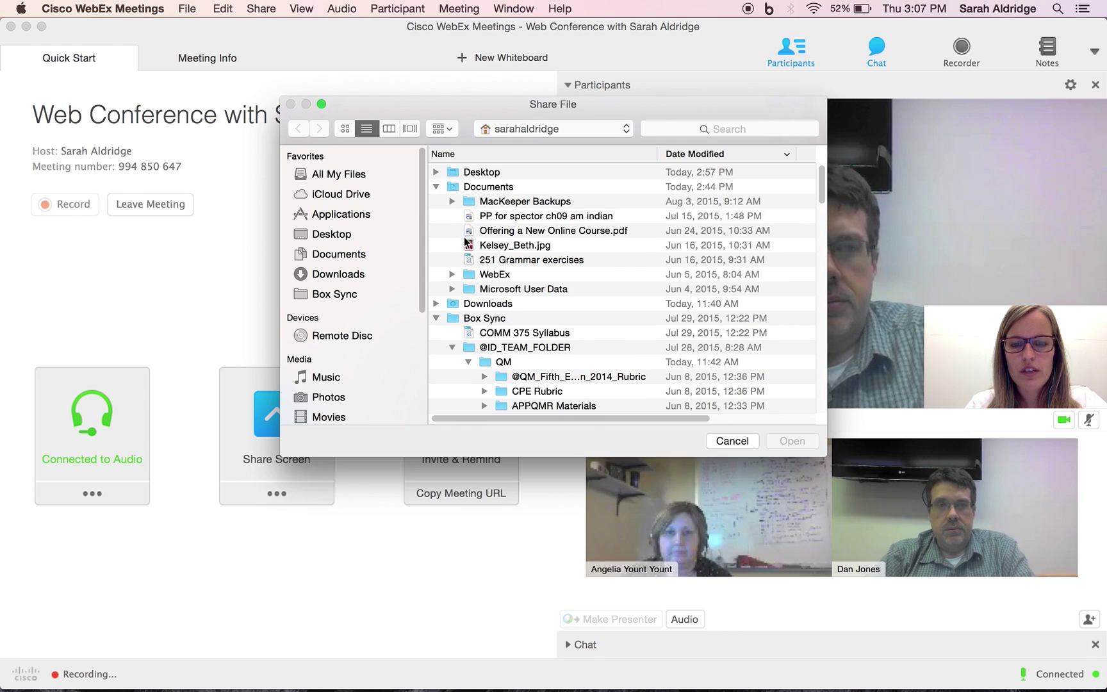
{"action": "left_click", "coordinate": [532, 232]}
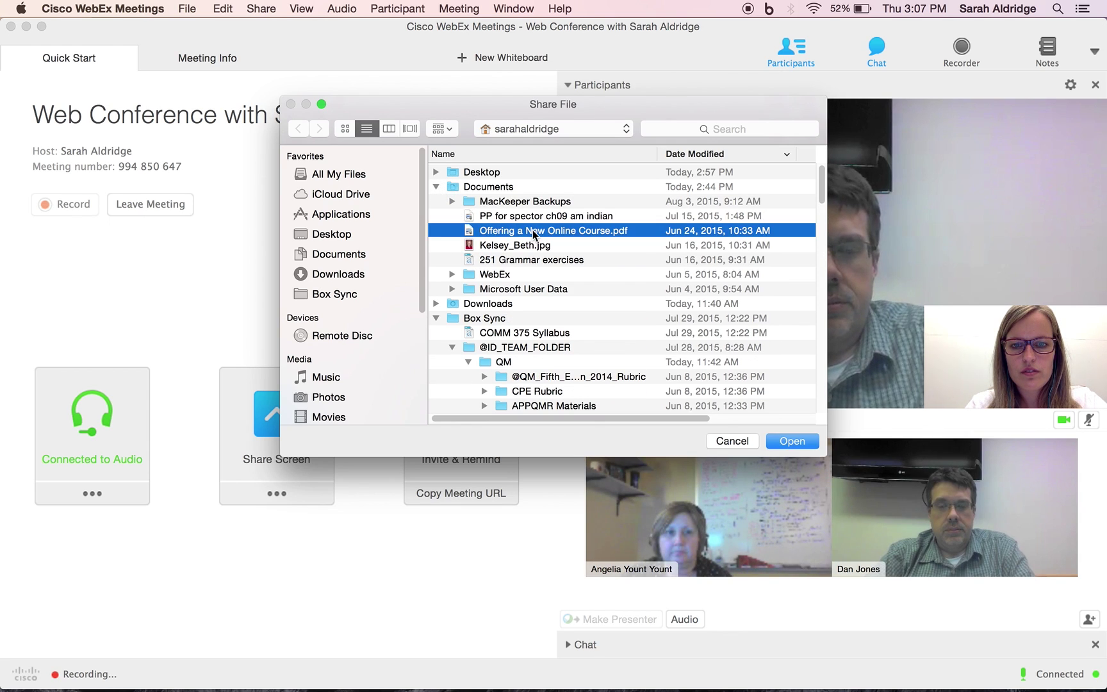
{"action": "left_click", "coordinate": [805, 438]}
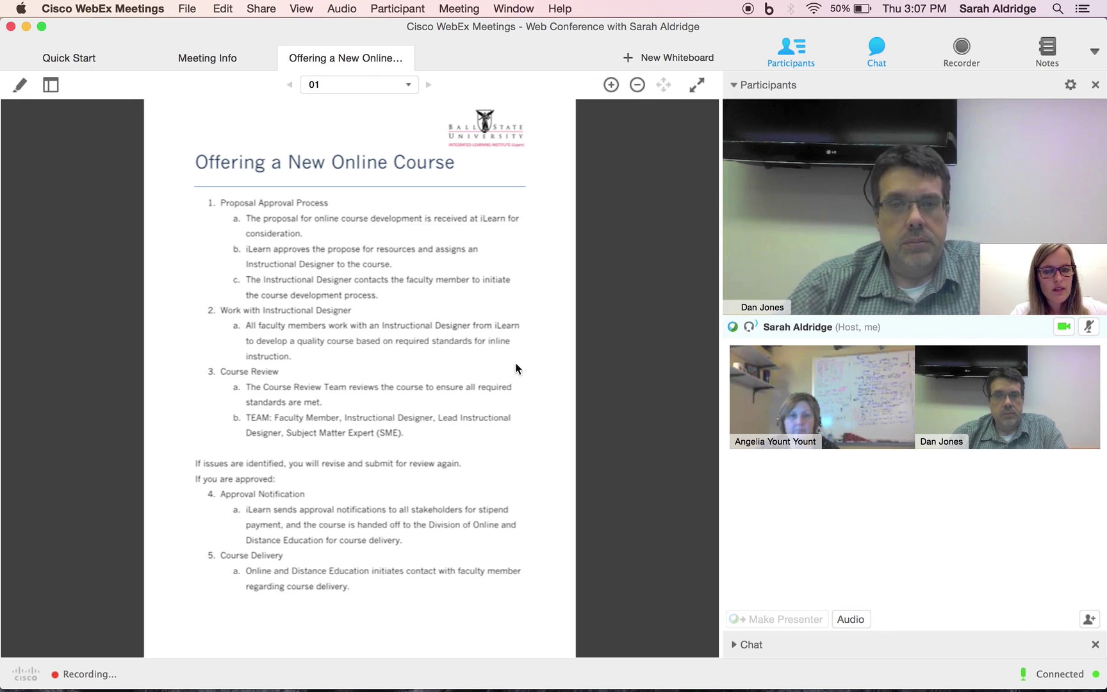
Add a red text note 'Here it is' above the course title
{"action": "left_click", "coordinate": [19, 85]}
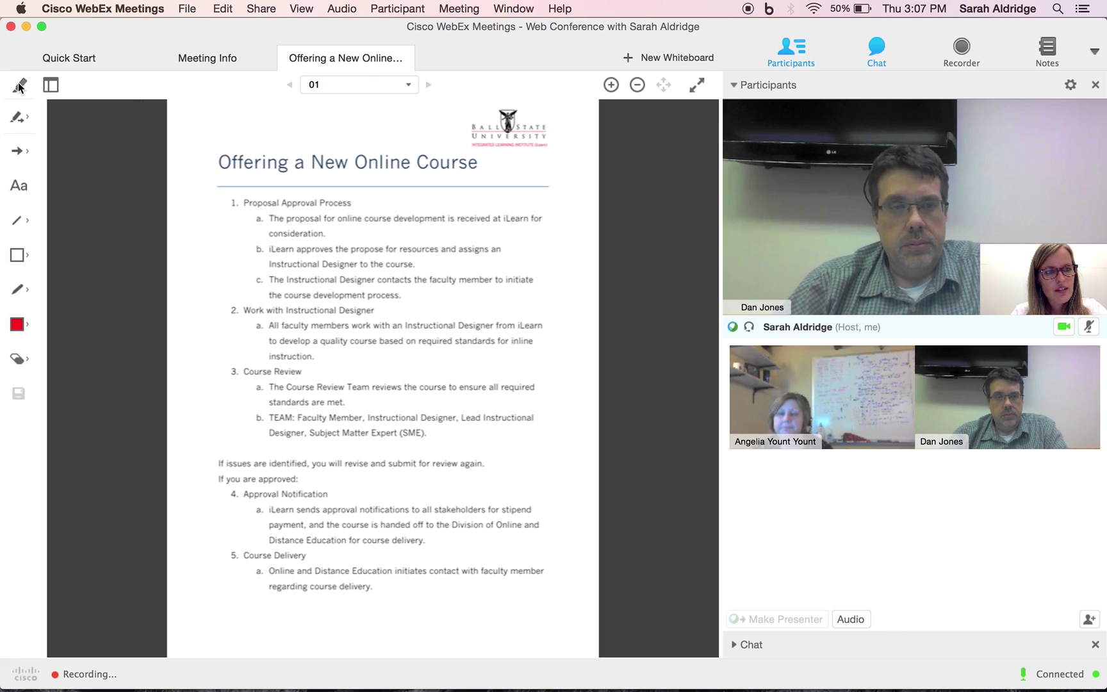
{"action": "left_click", "coordinate": [19, 185]}
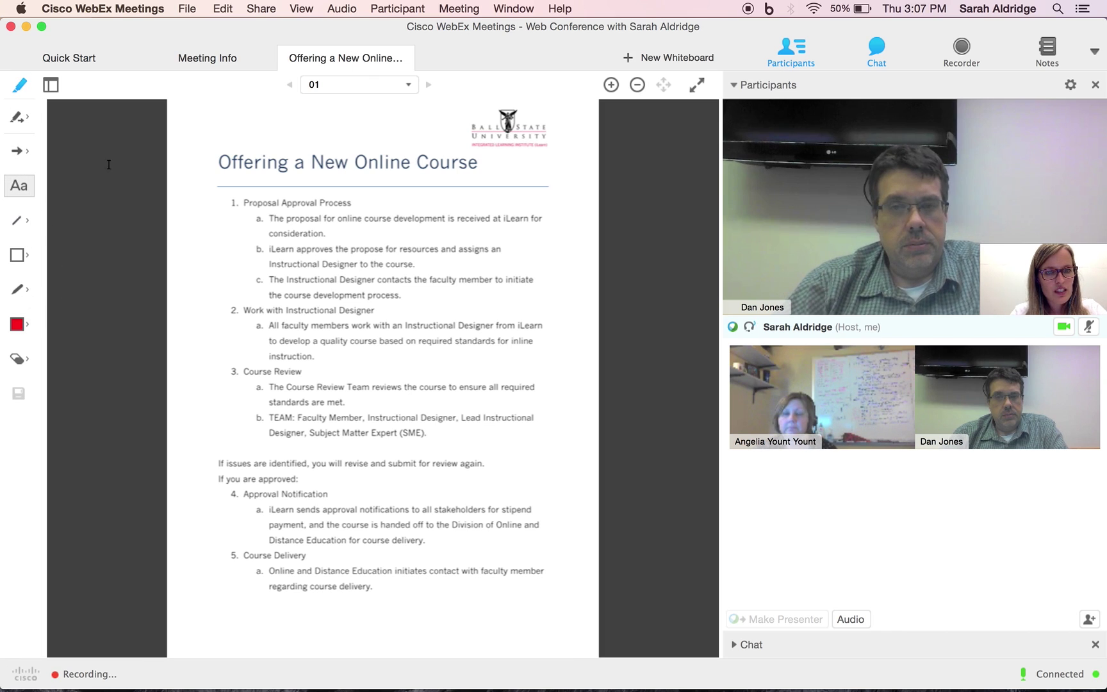
{"action": "left_click", "coordinate": [234, 155]}
{"action": "type", "text": "Here"}
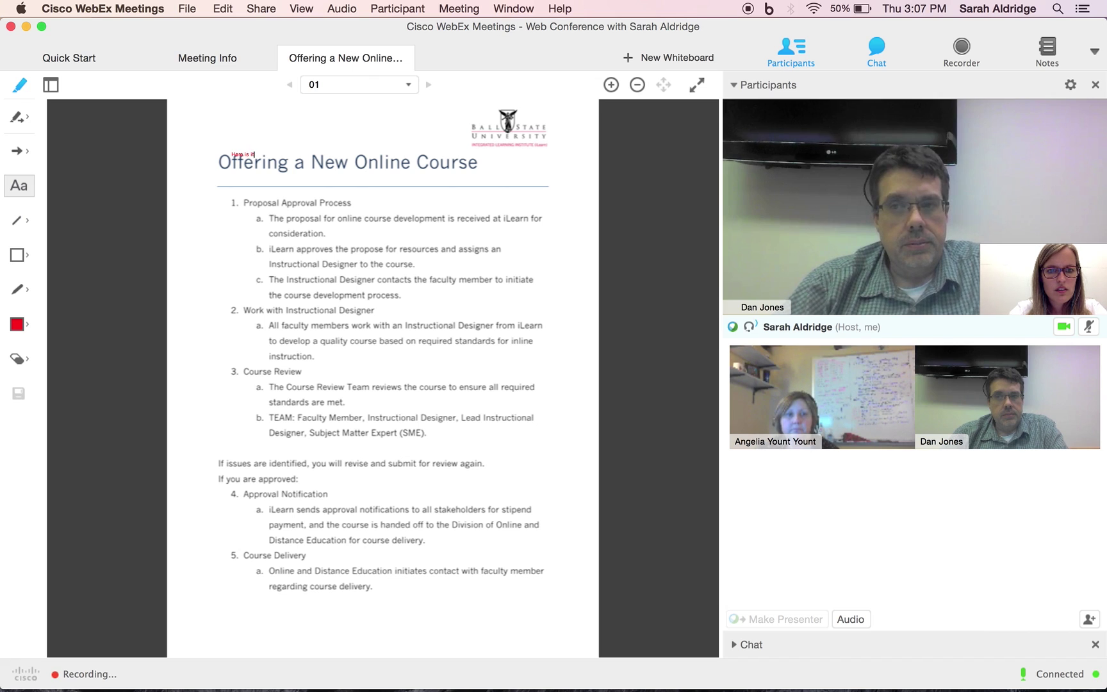
{"action": "type", "text": " is"}
{"action": "key", "text": "BackSpace"}
{"action": "type", "text": "t"}
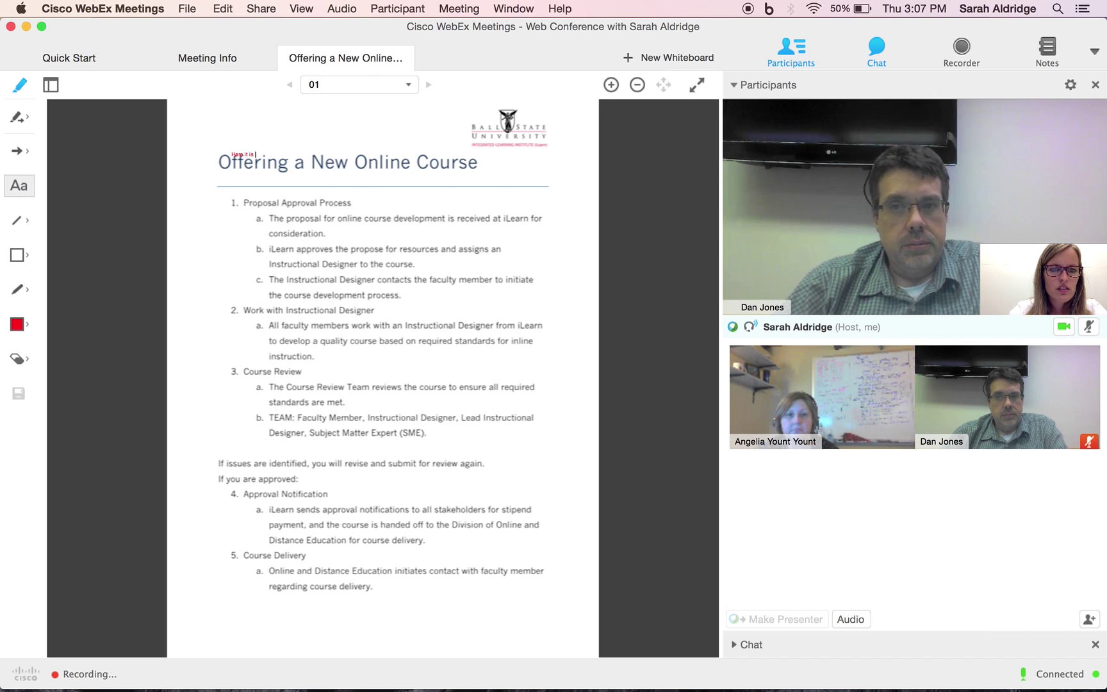
{"action": "left_click", "coordinate": [363, 210]}
Add a 'Really?' note beside Proposal Approval Process and give participants an annotation pointer
{"action": "left_click", "coordinate": [363, 209]}
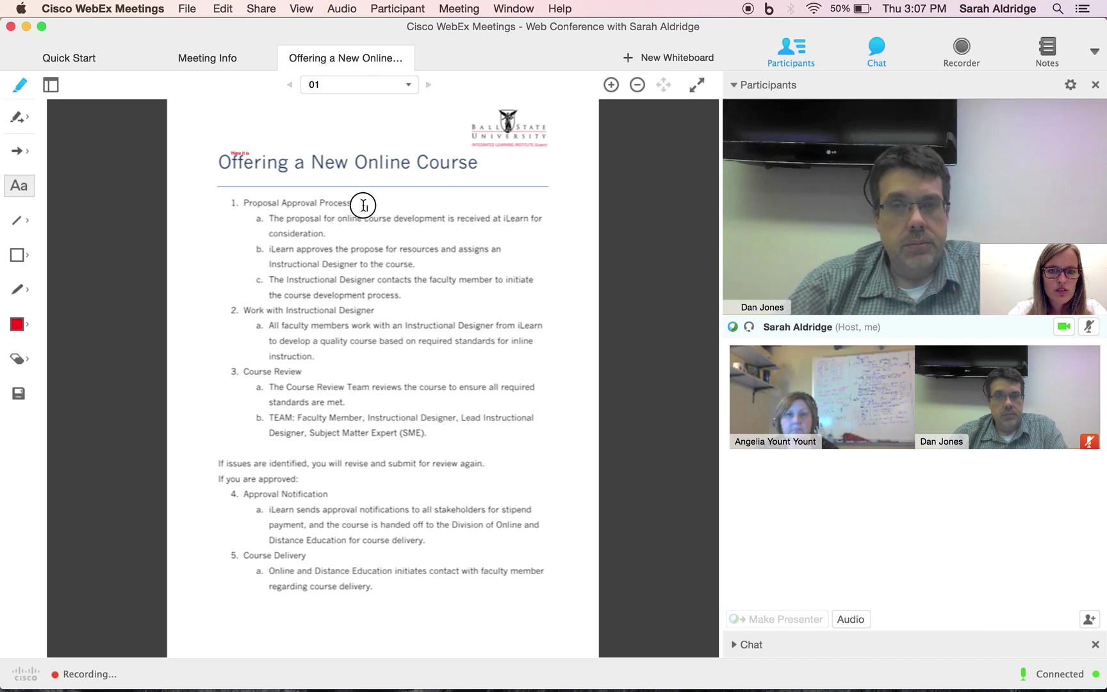
{"action": "type", "text": "Re"}
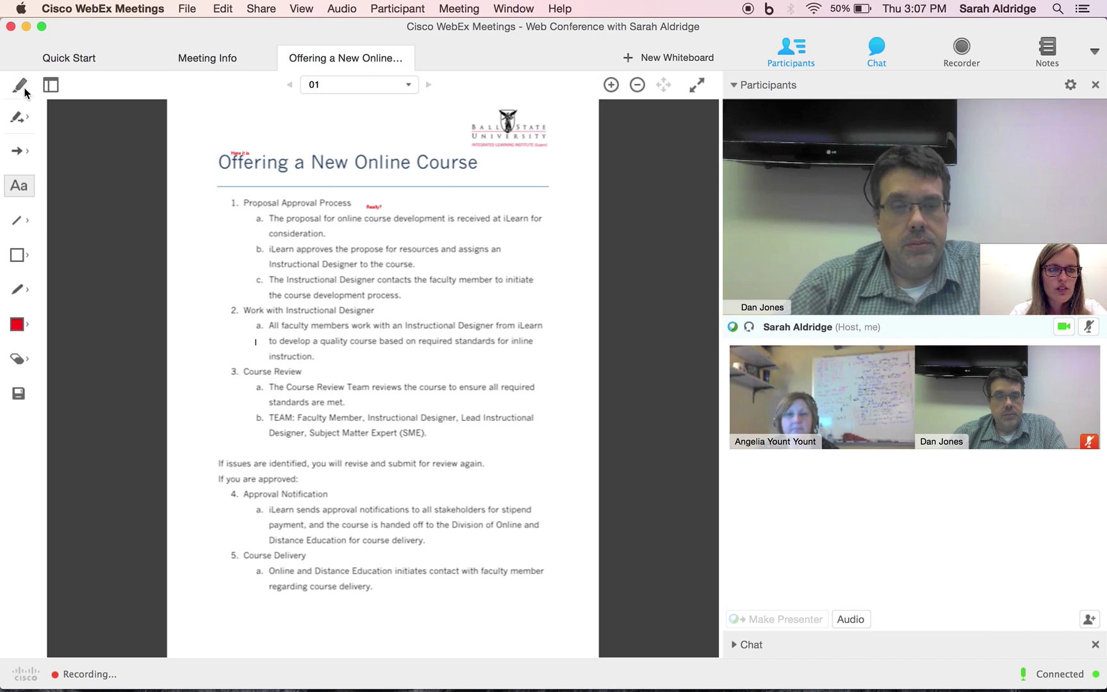
{"action": "left_click", "coordinate": [26, 119]}
{"action": "left_click", "coordinate": [95, 150]}
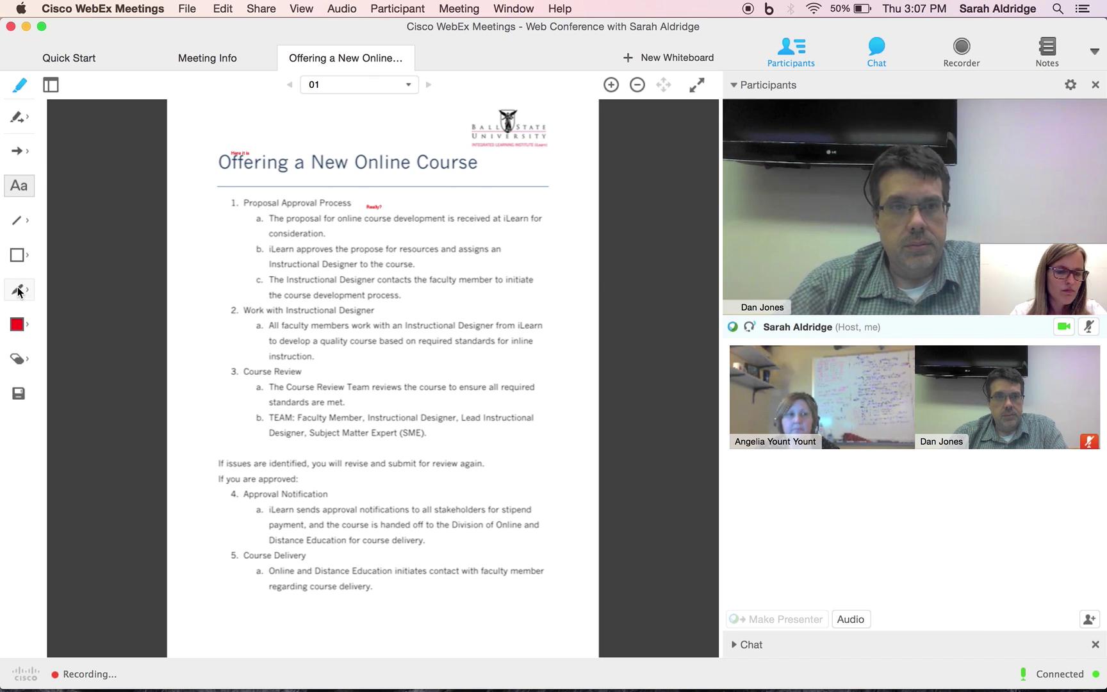
Draw red diagonal and vertical lines across items 1–2 and underline the revise-and-resubmit sentence
{"action": "left_click", "coordinate": [20, 221]}
{"action": "left_click_drag", "start_coordinate": [191, 210], "coordinate": [312, 257]}
{"action": "left_click_drag", "start_coordinate": [404, 286], "coordinate": [466, 315]}
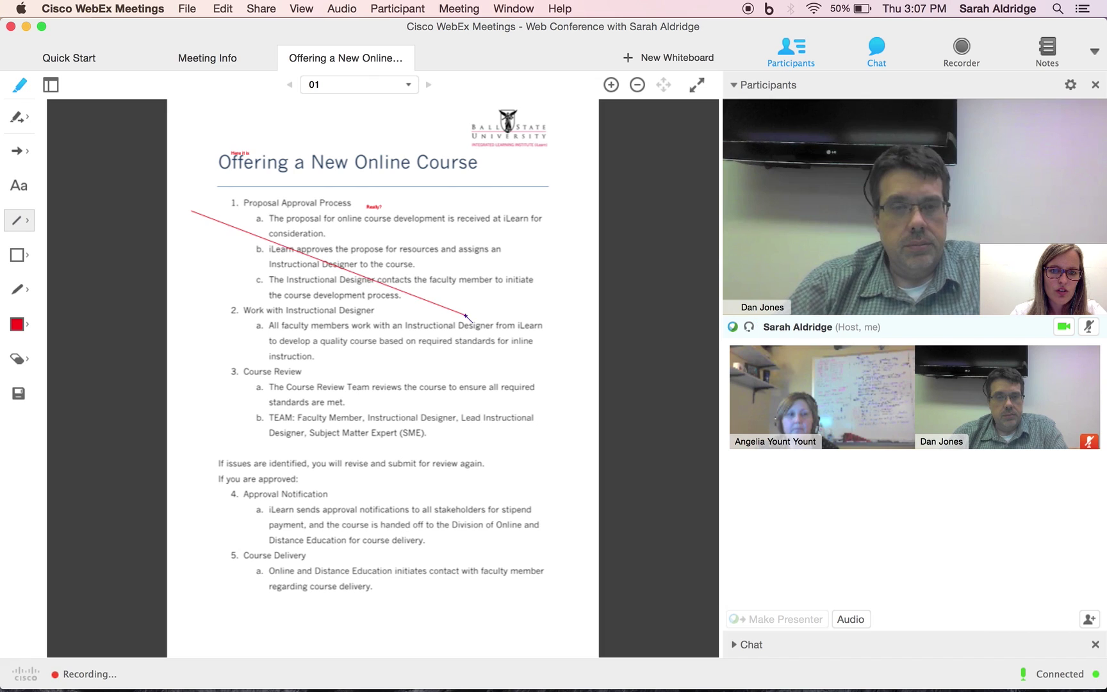
{"action": "left_click_drag", "start_coordinate": [494, 353], "coordinate": [495, 200]}
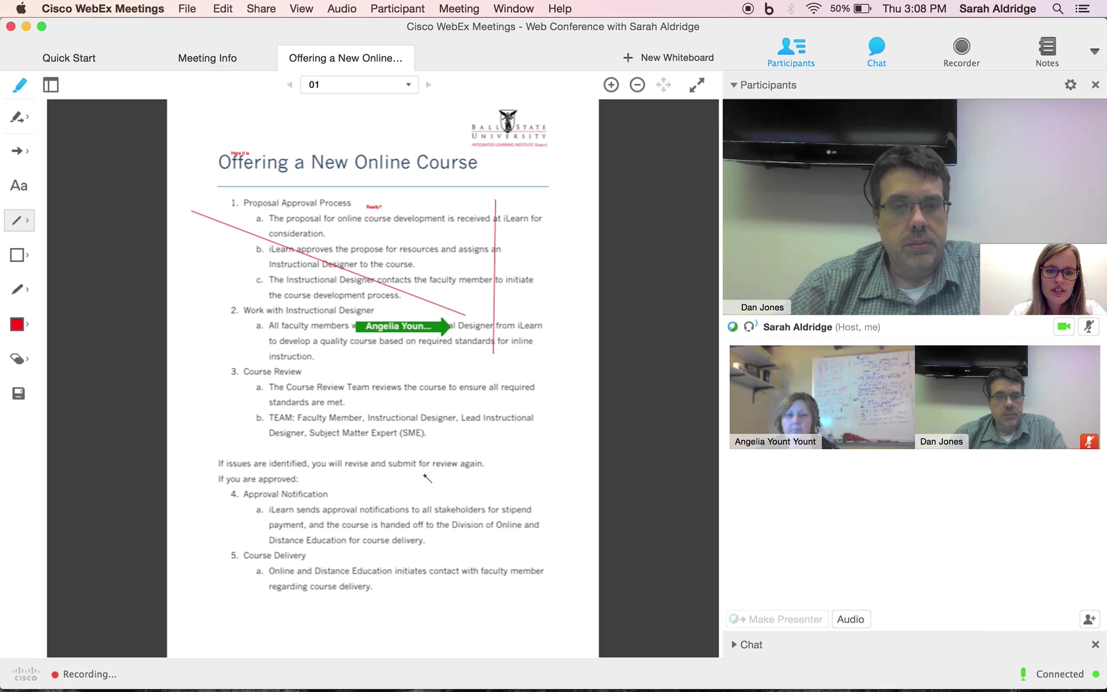
{"action": "left_click_drag", "start_coordinate": [492, 468], "coordinate": [271, 468]}
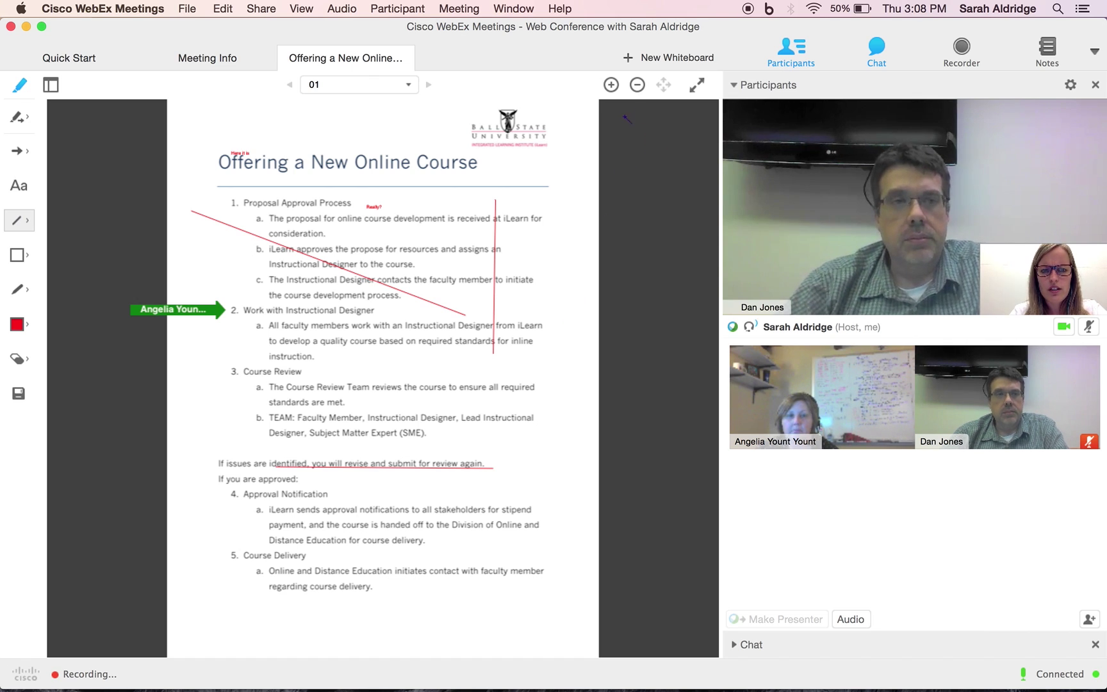
{"action": "left_click", "coordinate": [702, 91]}
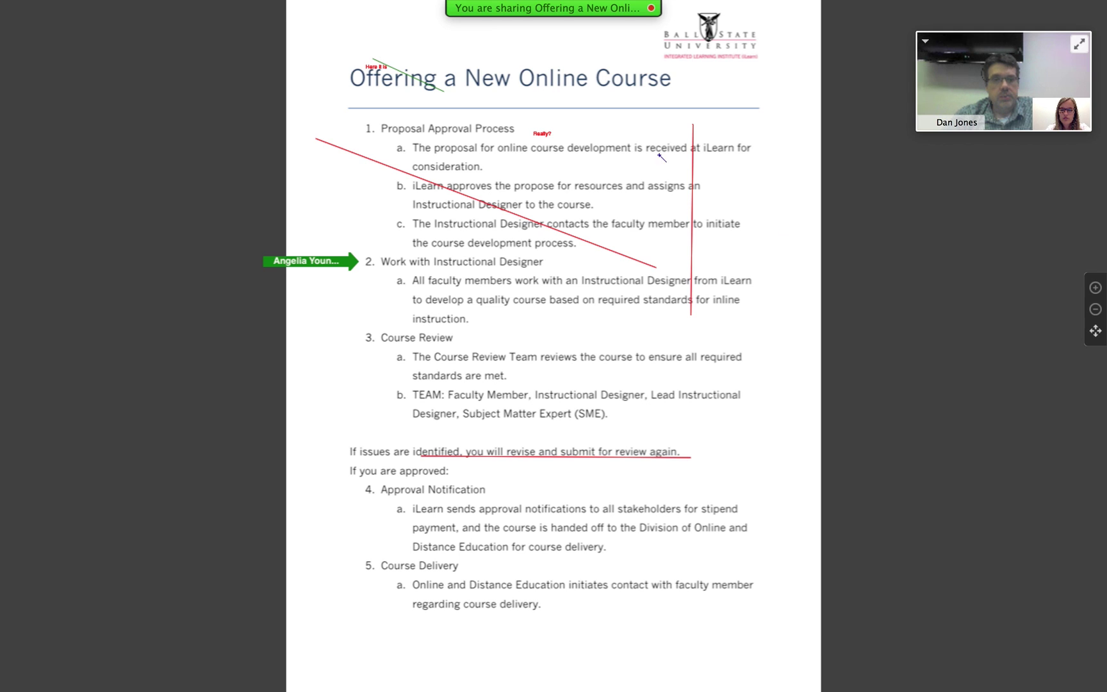
{"action": "mouse_move", "coordinate": [477, 3]}
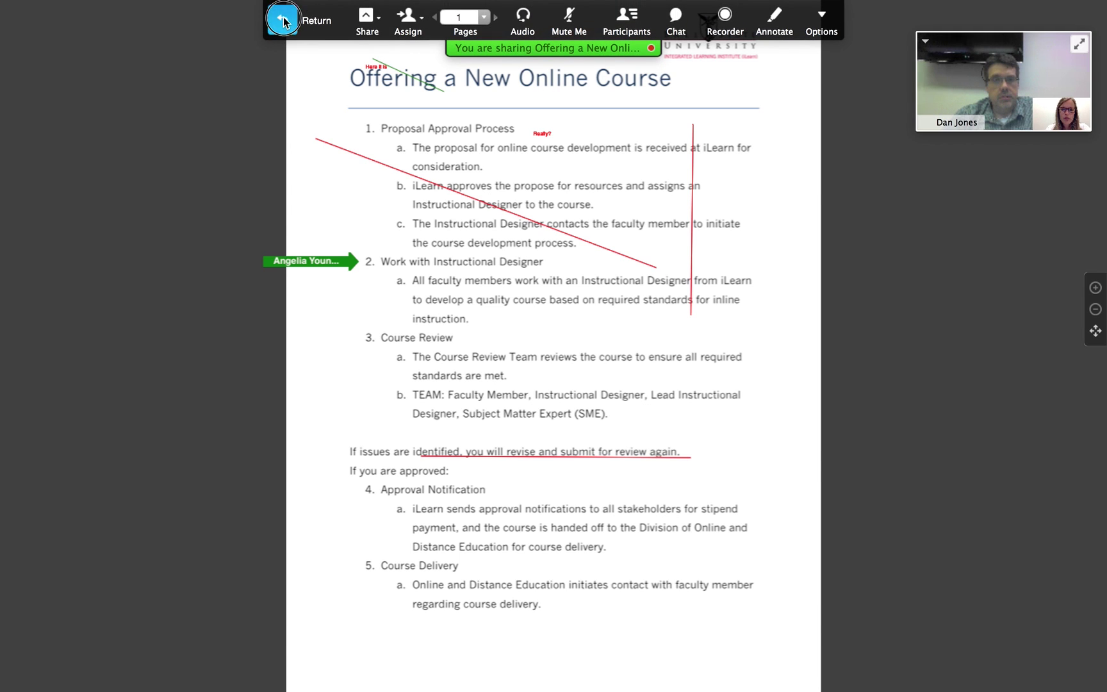
{"action": "left_click", "coordinate": [287, 23]}
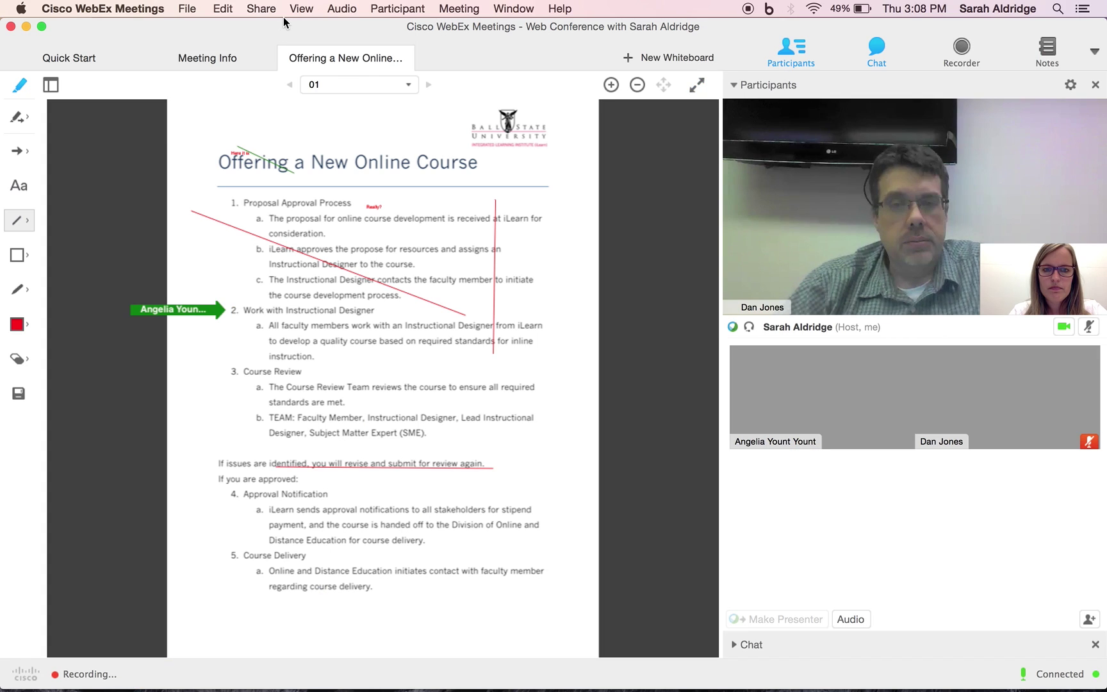
Start a new blank whiteboard and place a text box on it
{"action": "left_click", "coordinate": [656, 61]}
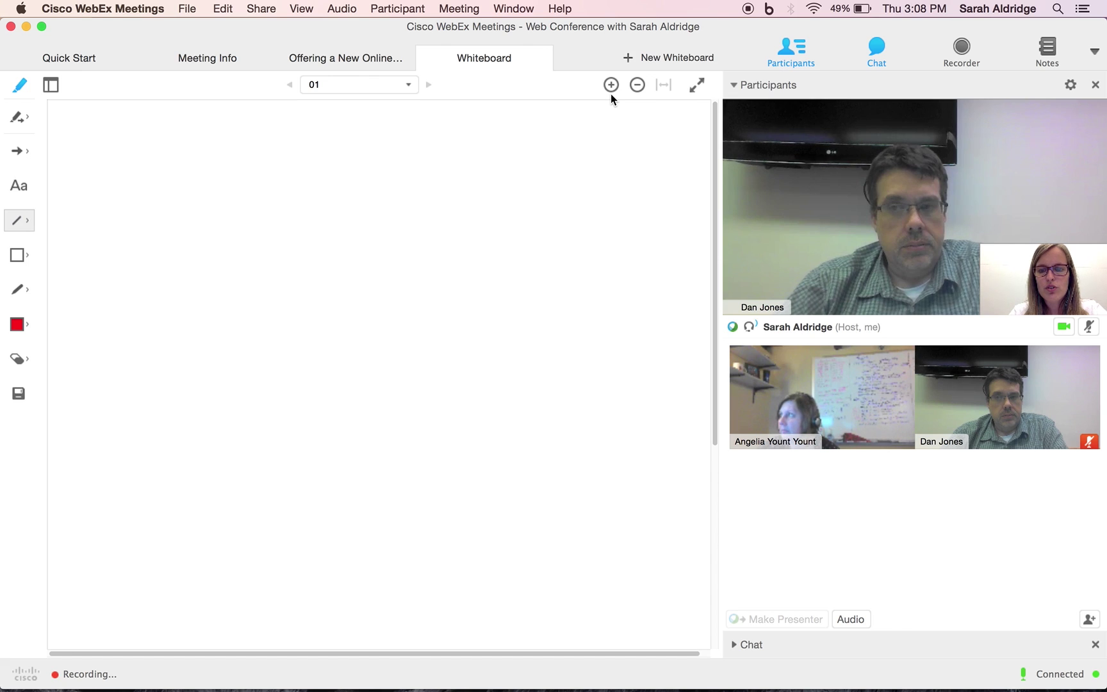
{"action": "left_click", "coordinate": [19, 187]}
{"action": "left_click", "coordinate": [103, 162]}
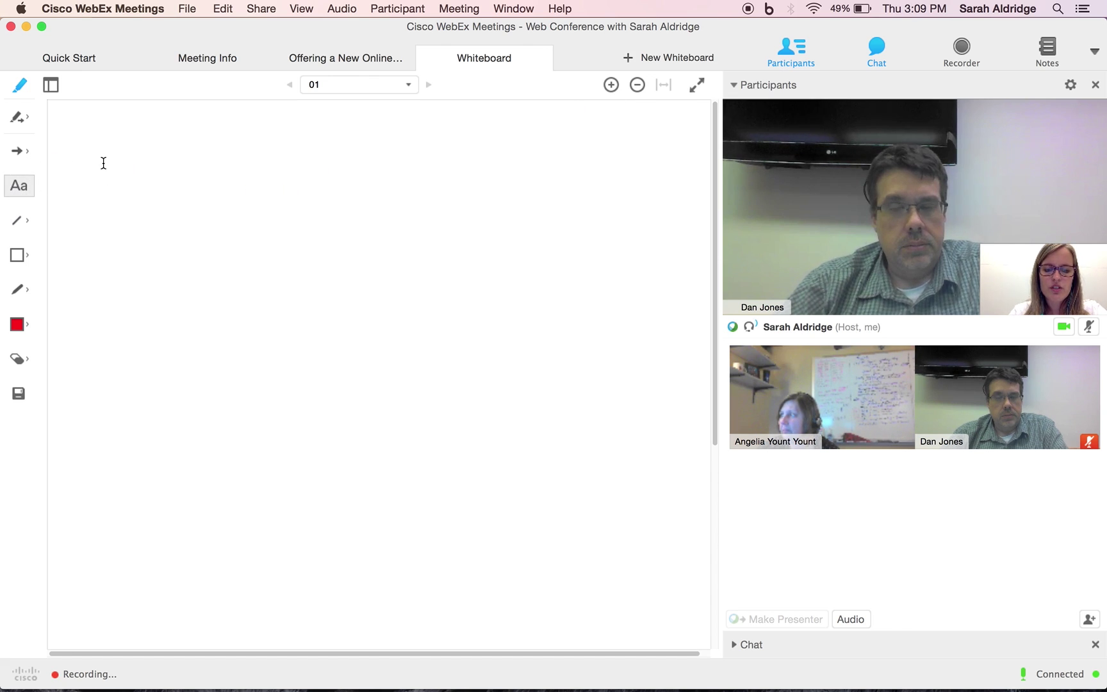
Type the sums '2 + 2 = 4', '4 + 8 =' and '6 + 2 =' on separate lines
{"action": "type", "text": "2 _"}
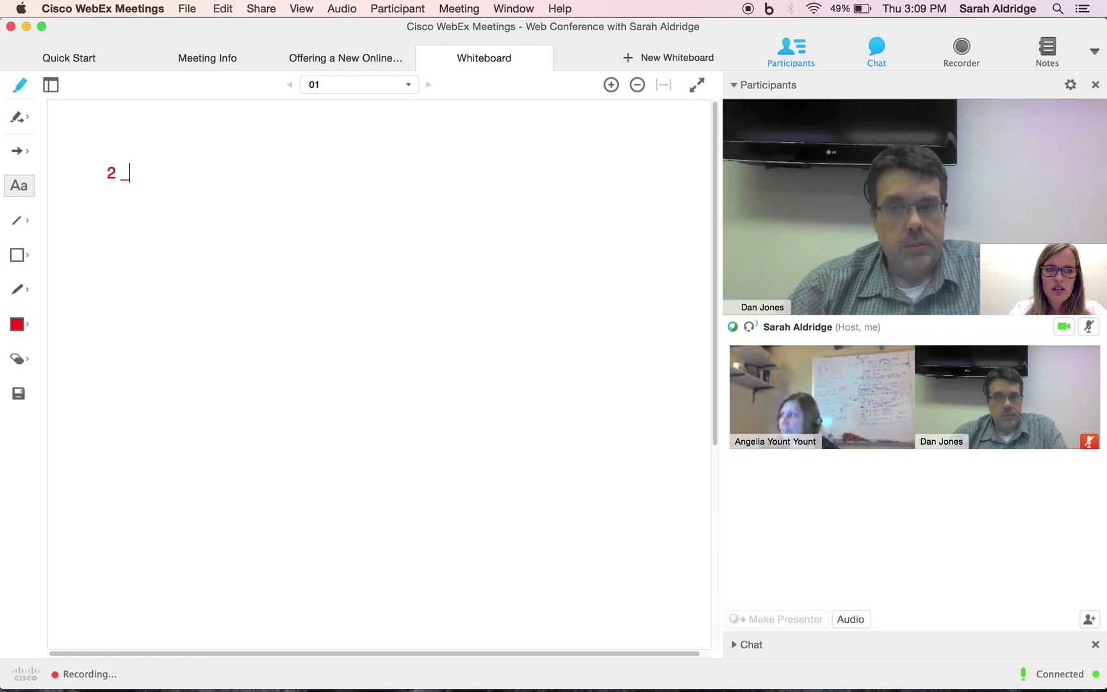
{"action": "key", "text": "BackSpace"}
{"action": "type", "text": "+ 2 ="}
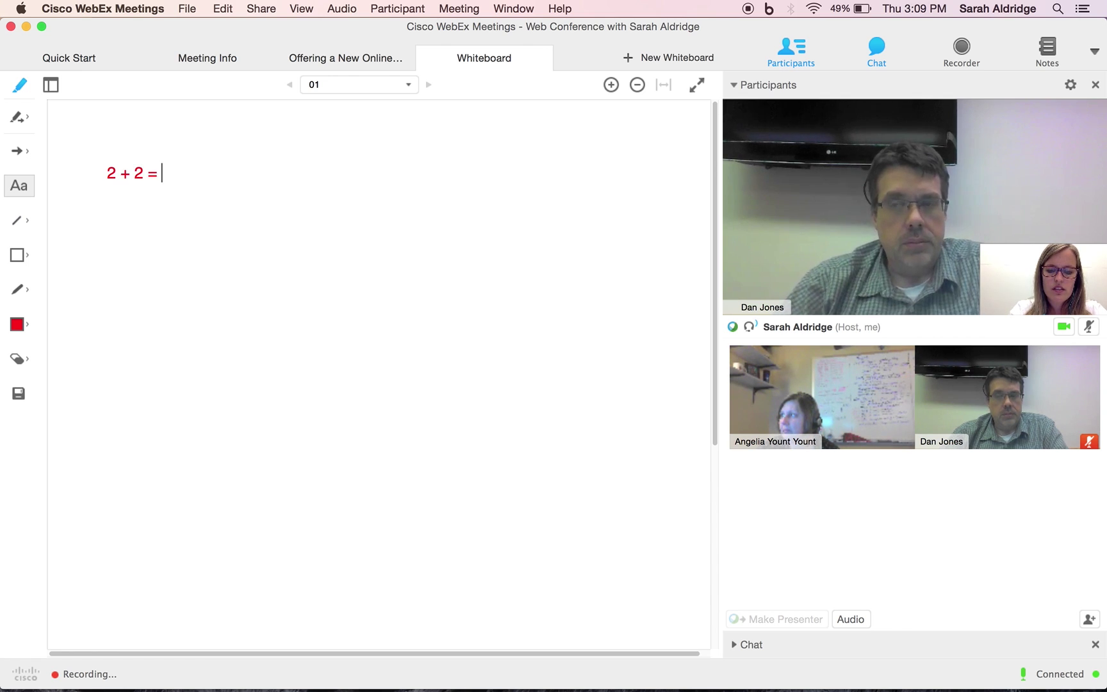
{"action": "type", "text": " 4"}
{"action": "key", "text": "Return"}
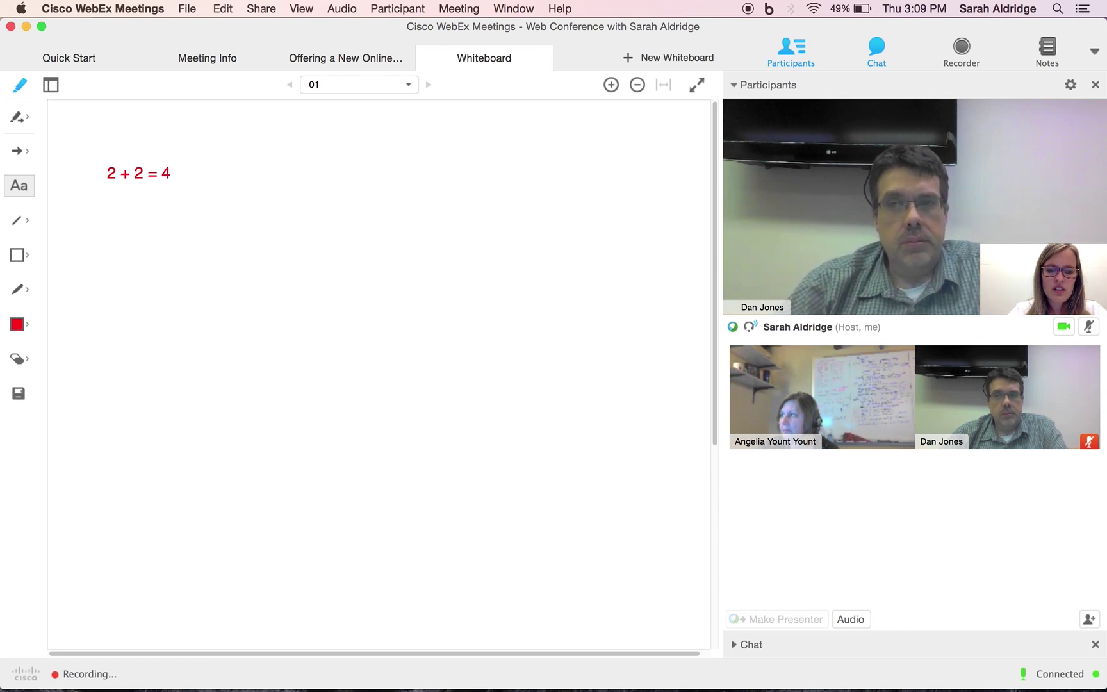
{"action": "key", "text": "Return"}
{"action": "type", "text": "4+ "}
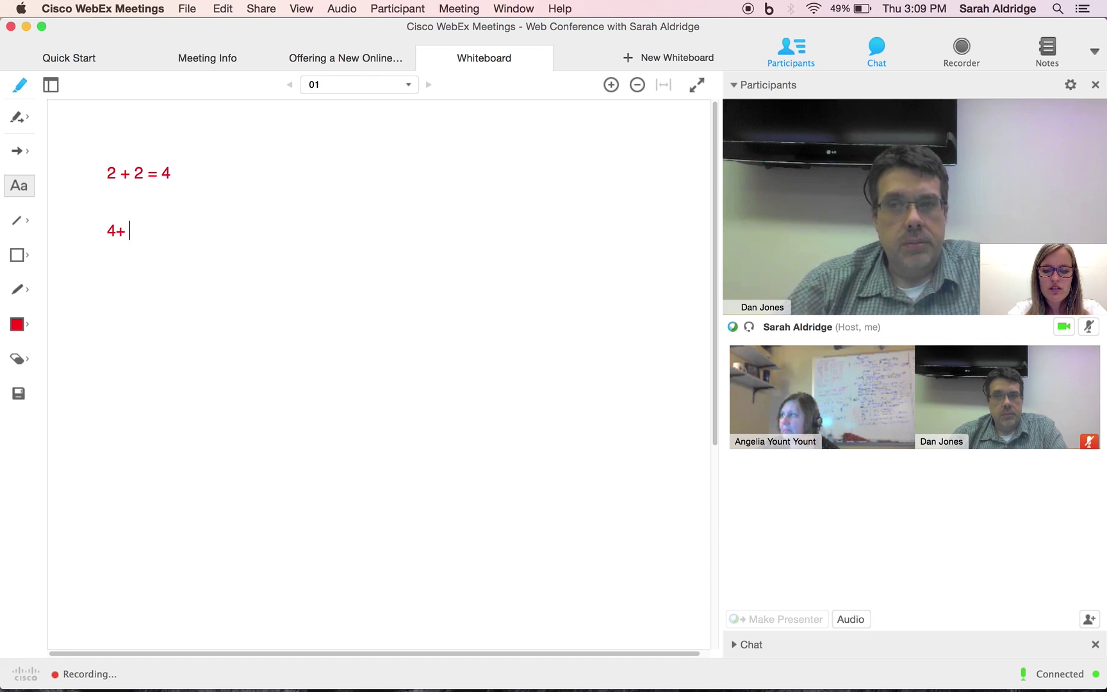
{"action": "type", "text": "8"}
{"action": "key", "text": "BackSpace"}
{"action": "key", "text": "BackSpace"}
{"action": "key", "text": "BackSpace"}
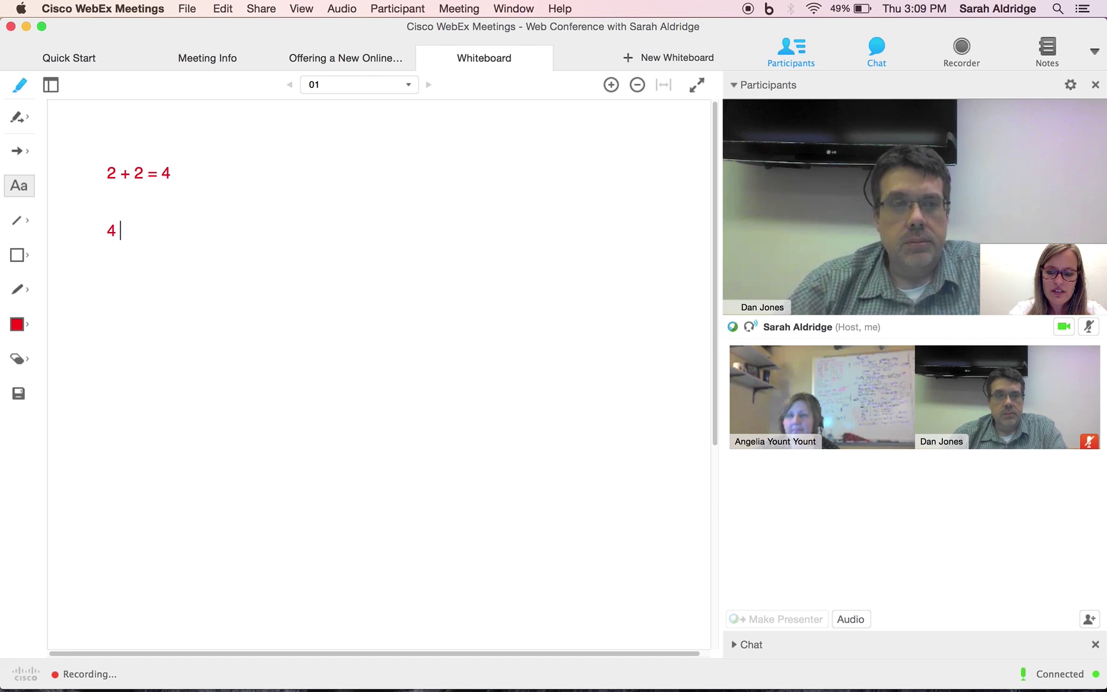
{"action": "type", "text": "+ 8 ="}
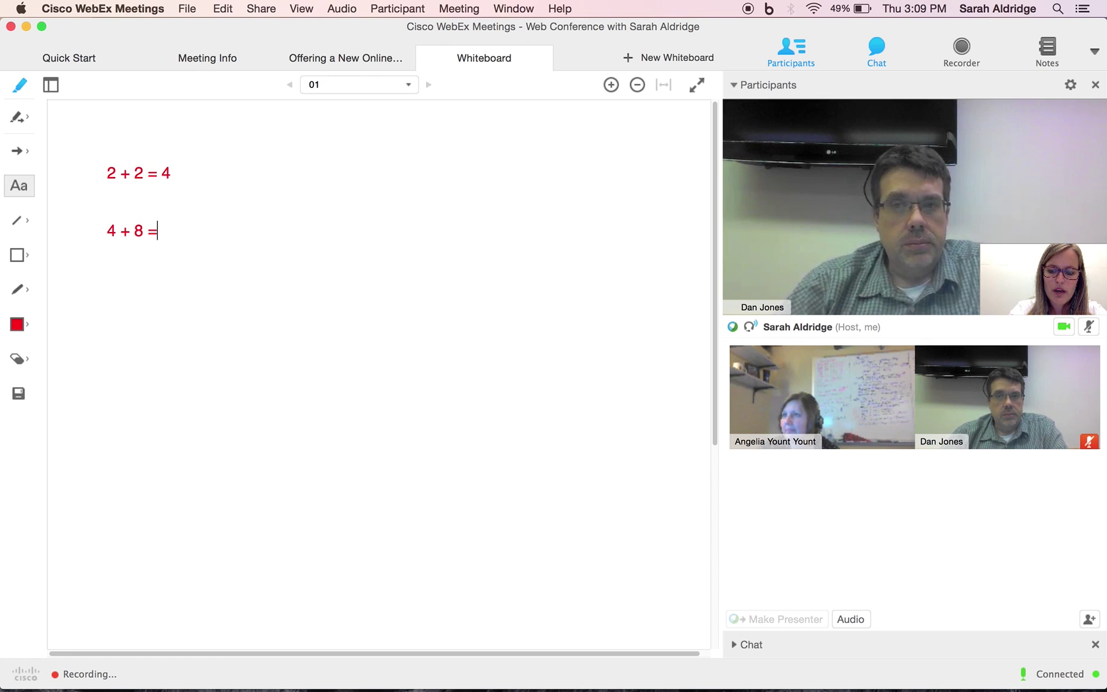
{"action": "key", "text": "Return"}
{"action": "key", "text": "Return"}
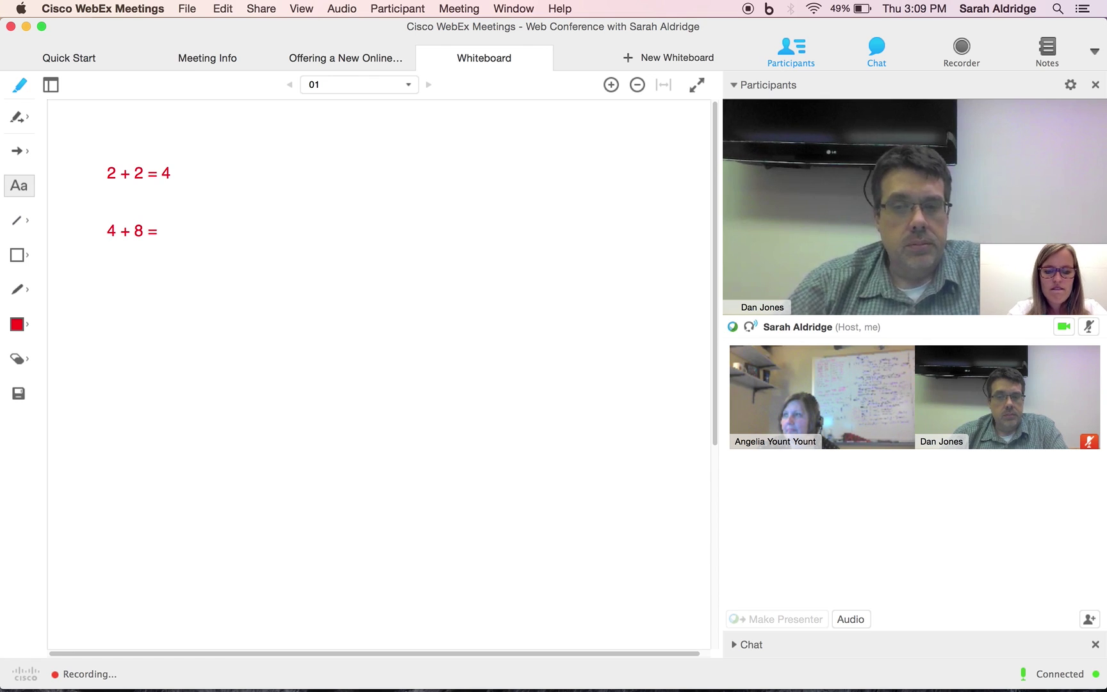
{"action": "type", "text": "6 + 2 "}
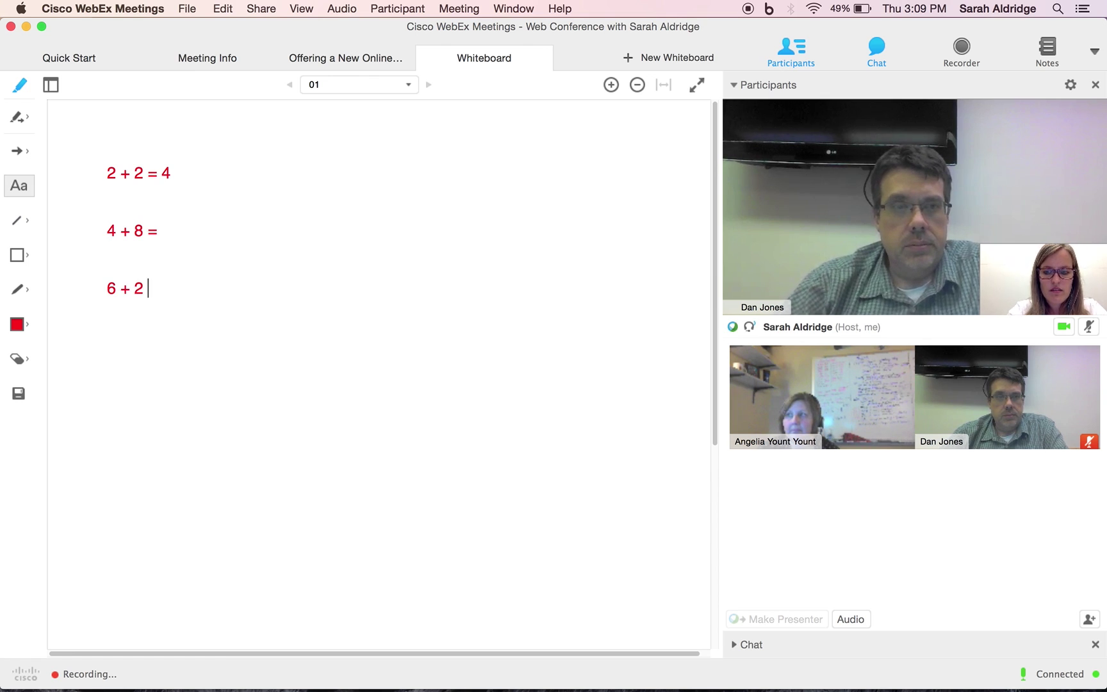
{"action": "type", "text": "="}
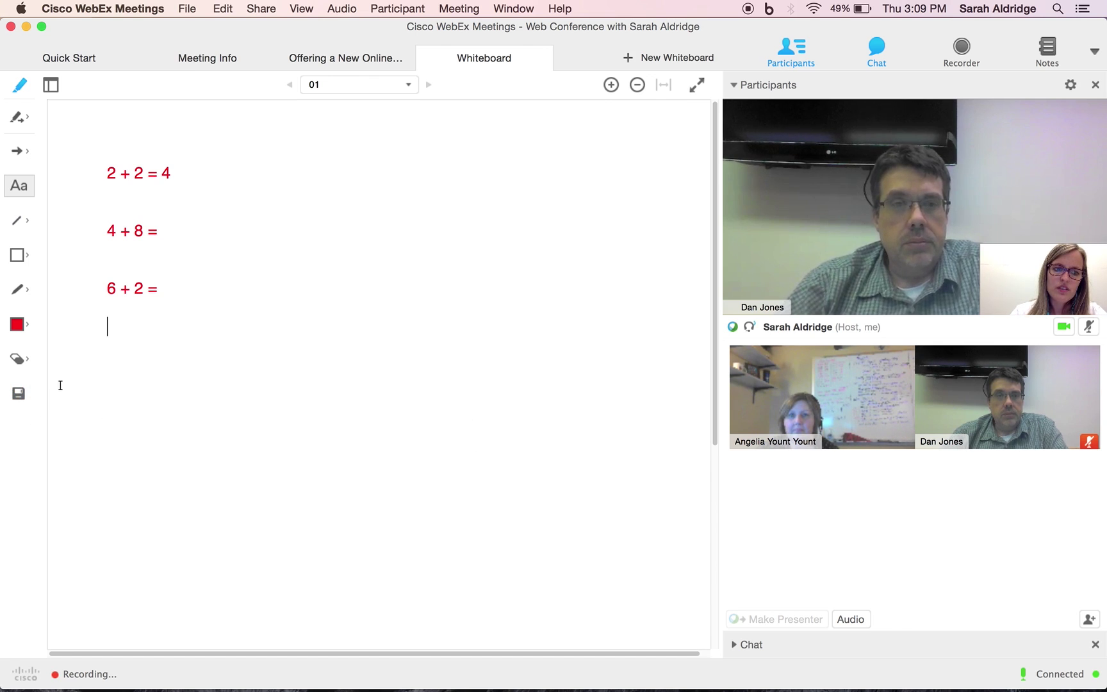
Show the whiteboard full screen, make the other participant annotator, and close the annotation toolbar
{"action": "left_click", "coordinate": [696, 85]}
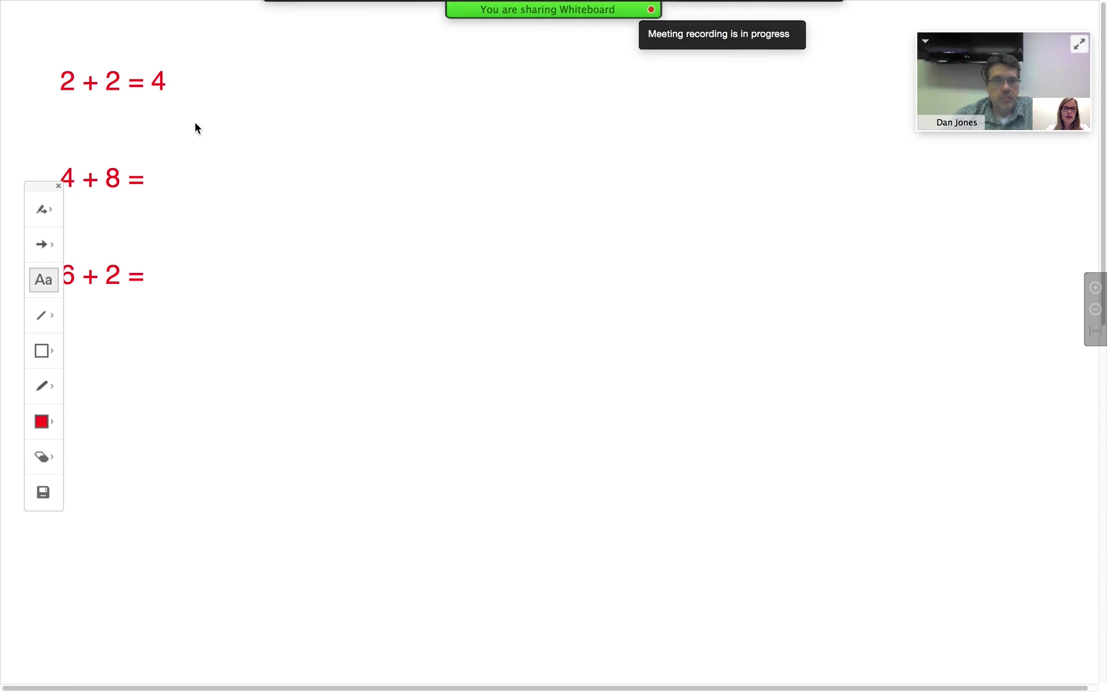
{"action": "left_click", "coordinate": [42, 209]}
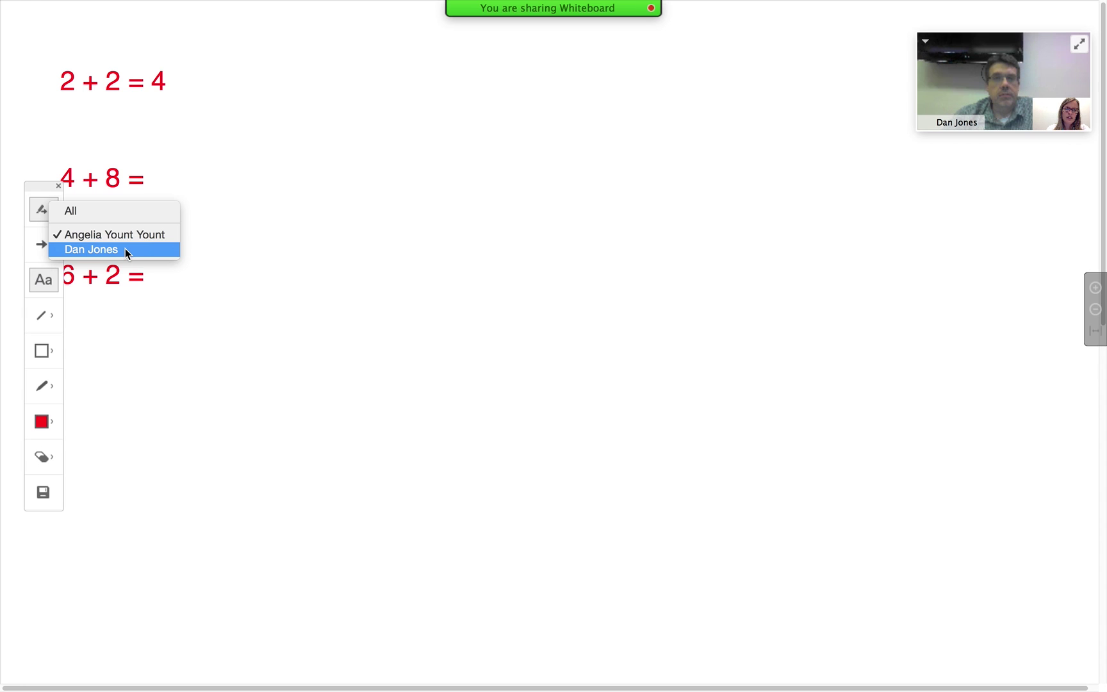
{"action": "left_click", "coordinate": [124, 249]}
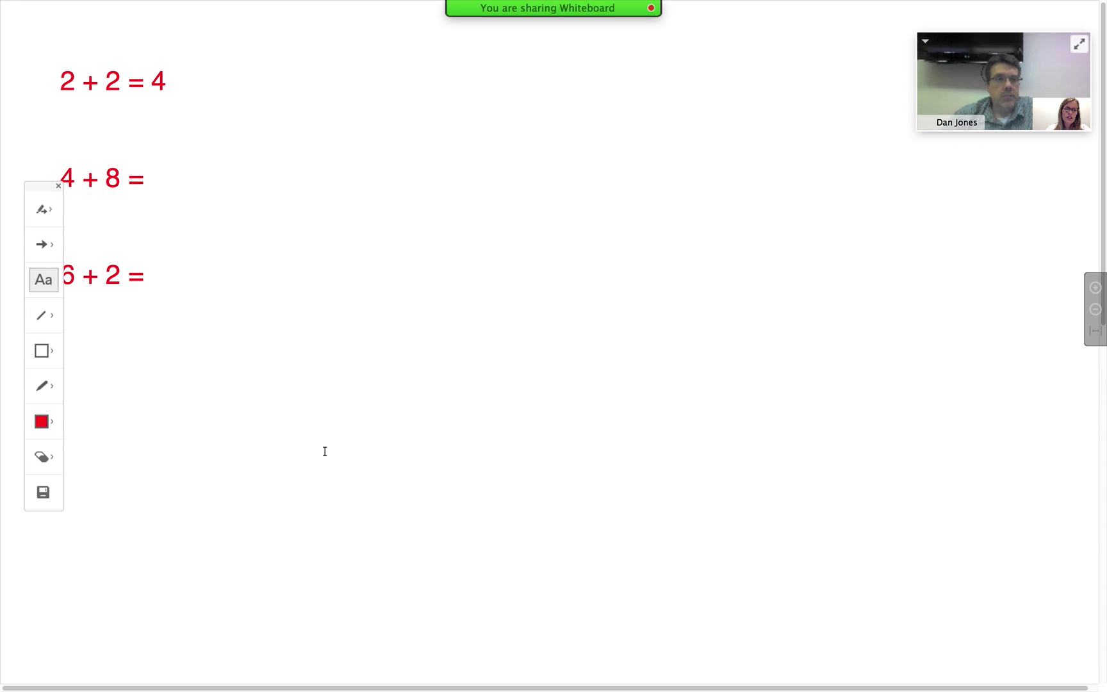
{"action": "left_click", "coordinate": [57, 184]}
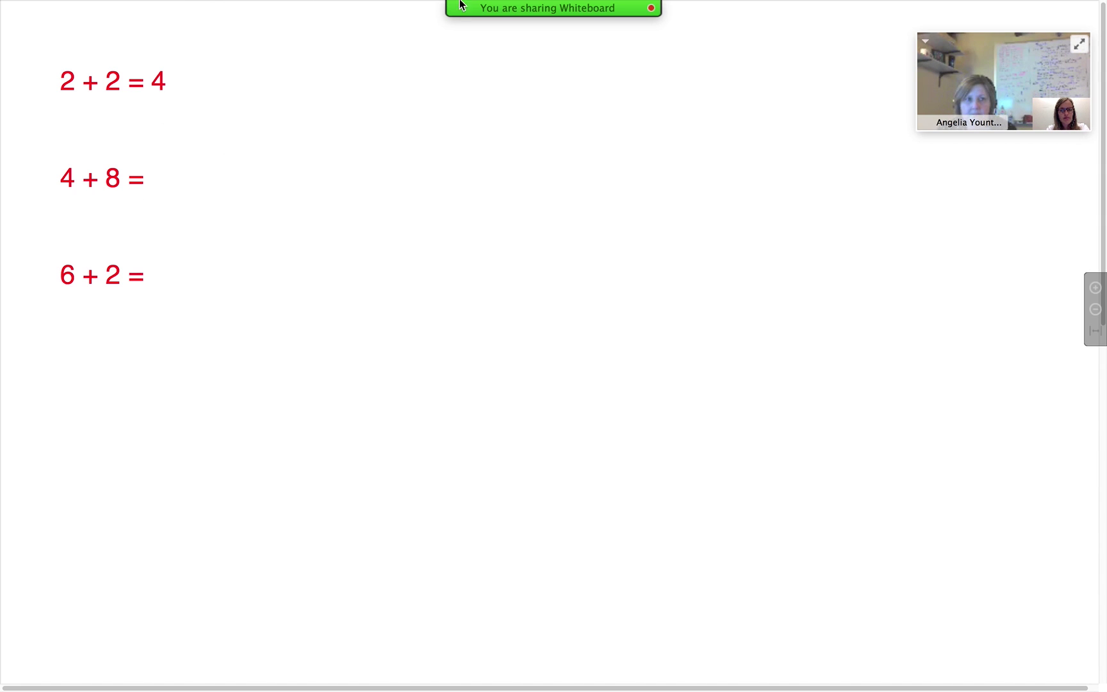
{"action": "mouse_move", "coordinate": [627, 9]}
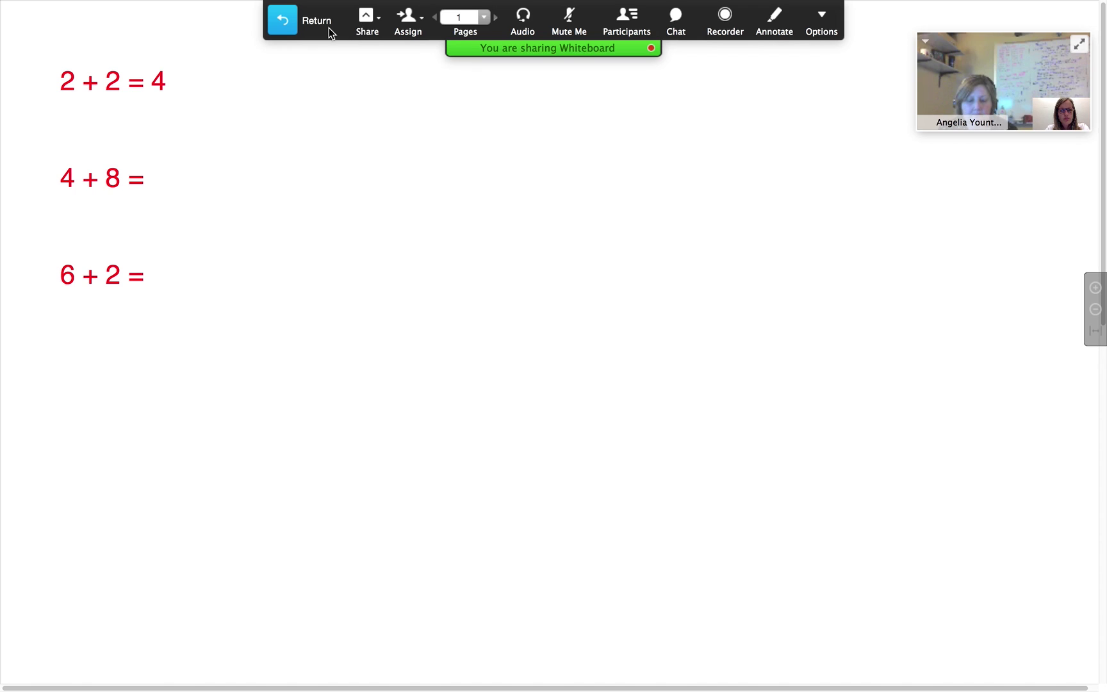
Leave full screen, check the recording status, then switch the side panel to Chat
{"action": "left_click", "coordinate": [287, 22]}
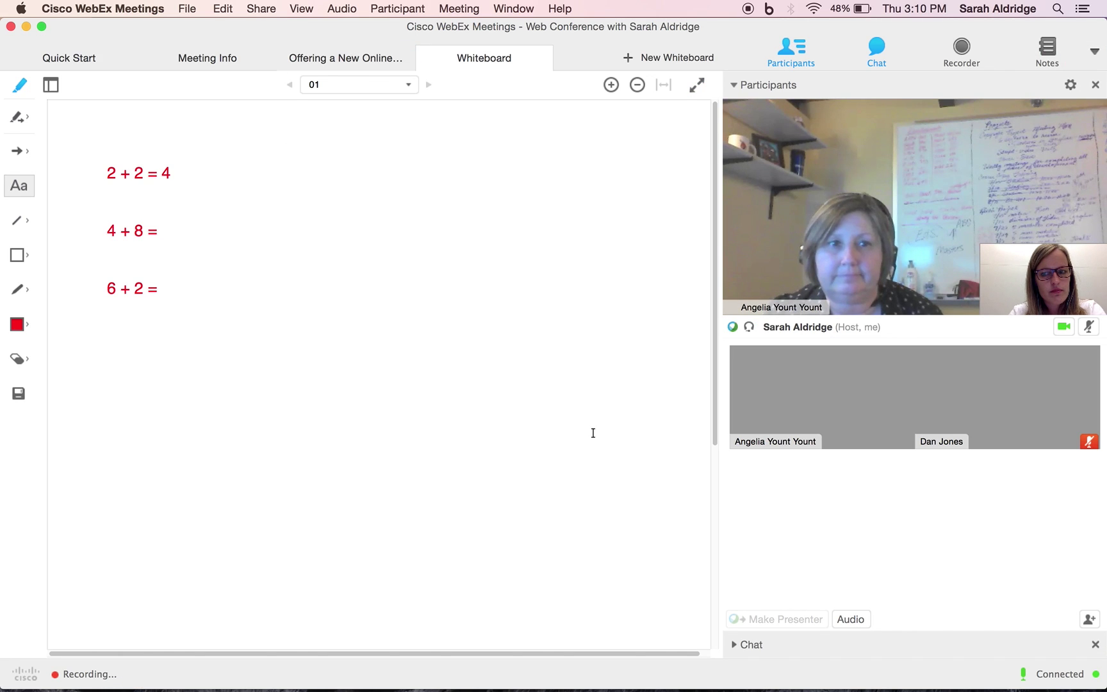
{"action": "mouse_move", "coordinate": [963, 142]}
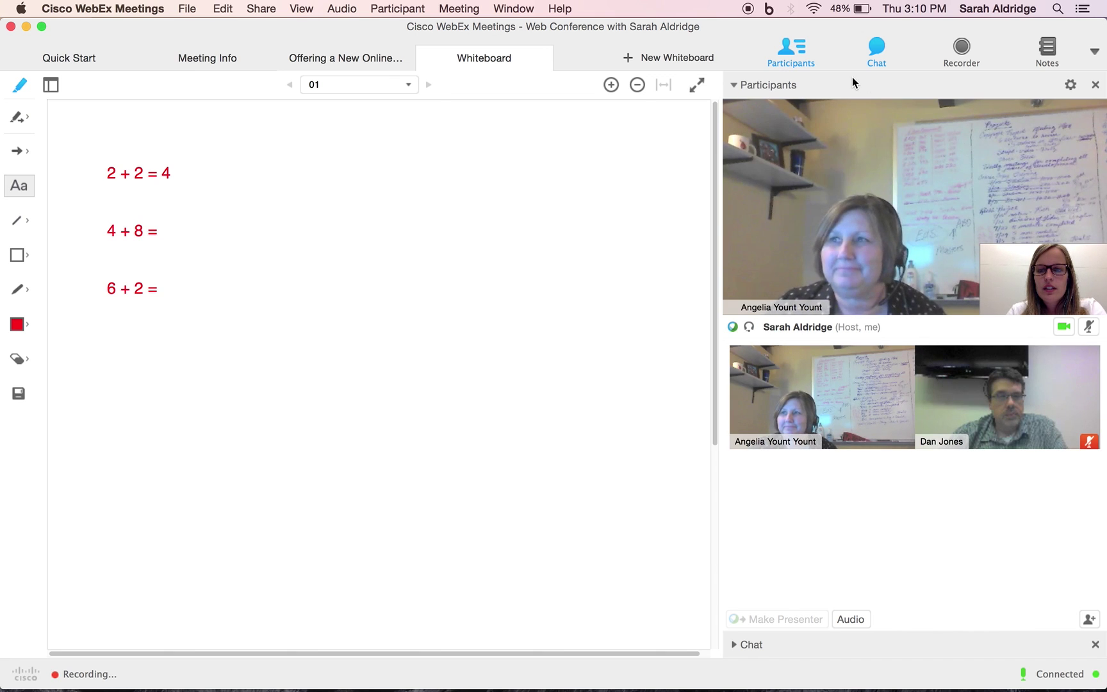
{"action": "left_click", "coordinate": [953, 47]}
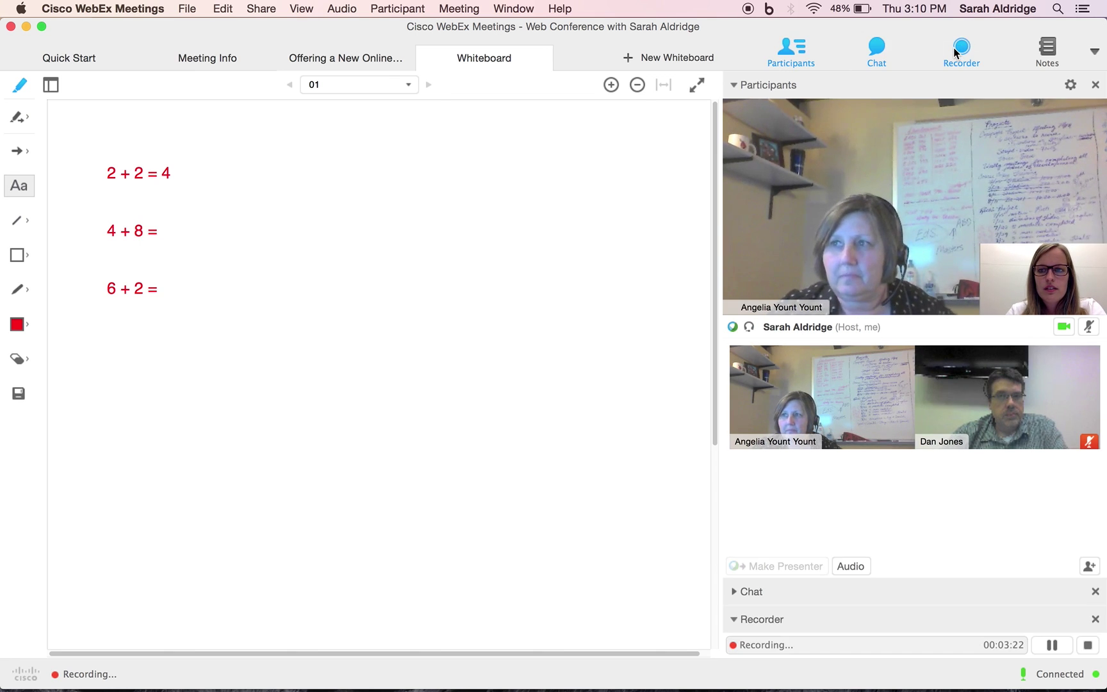
{"action": "mouse_move", "coordinate": [756, 381]}
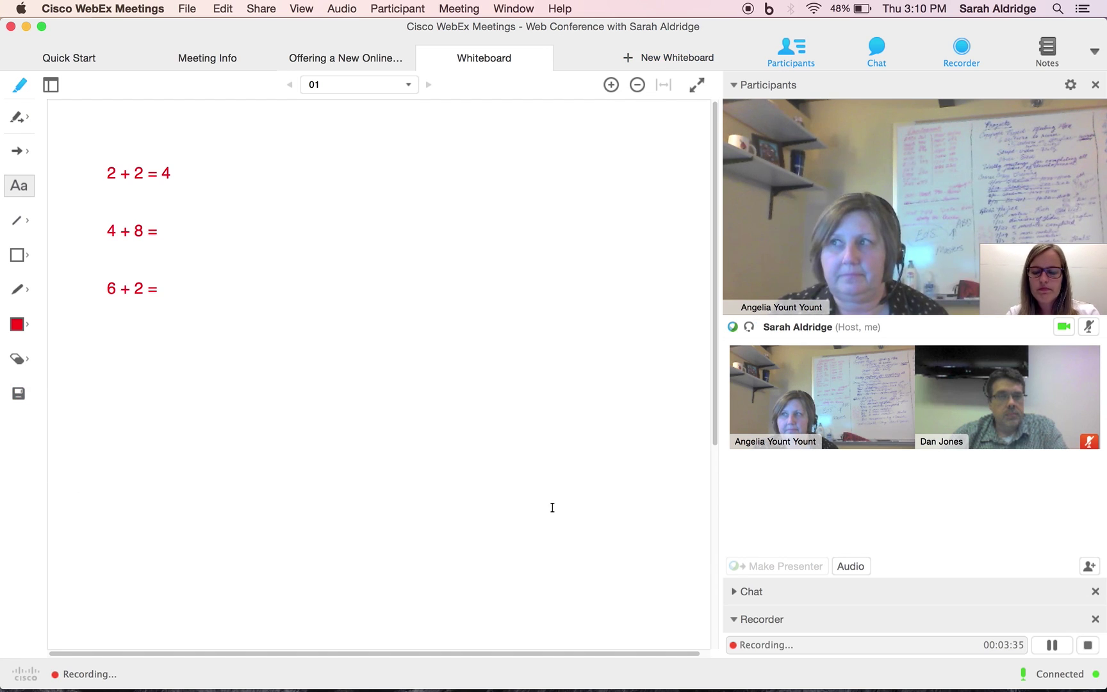
{"action": "left_click", "coordinate": [1095, 619]}
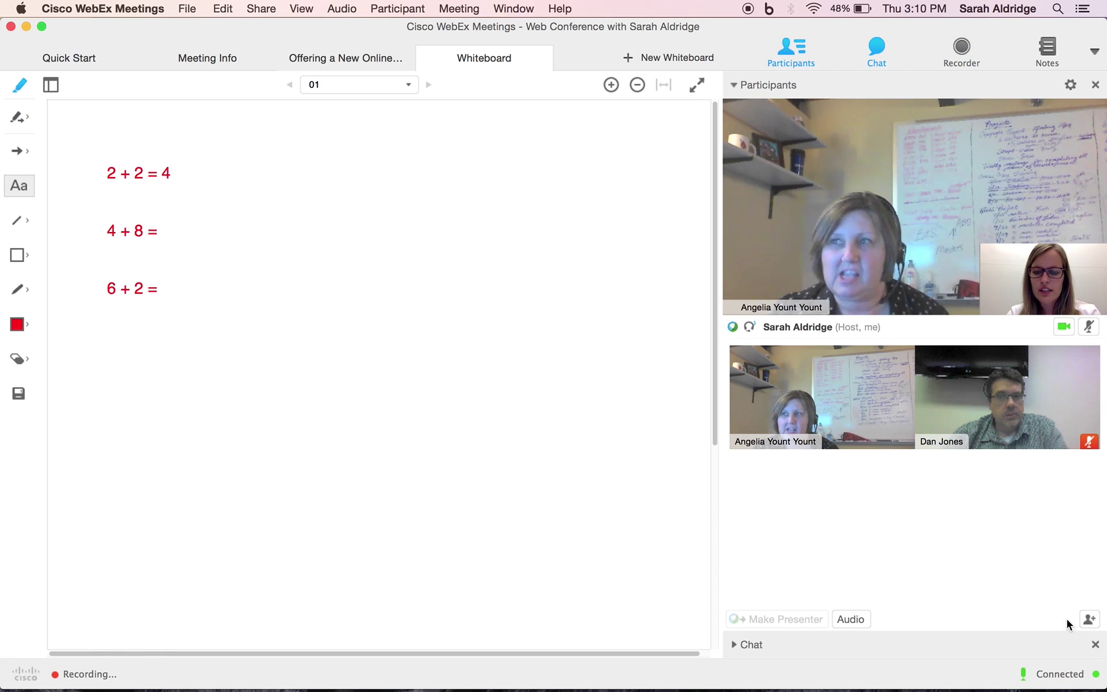
{"action": "left_click", "coordinate": [733, 642]}
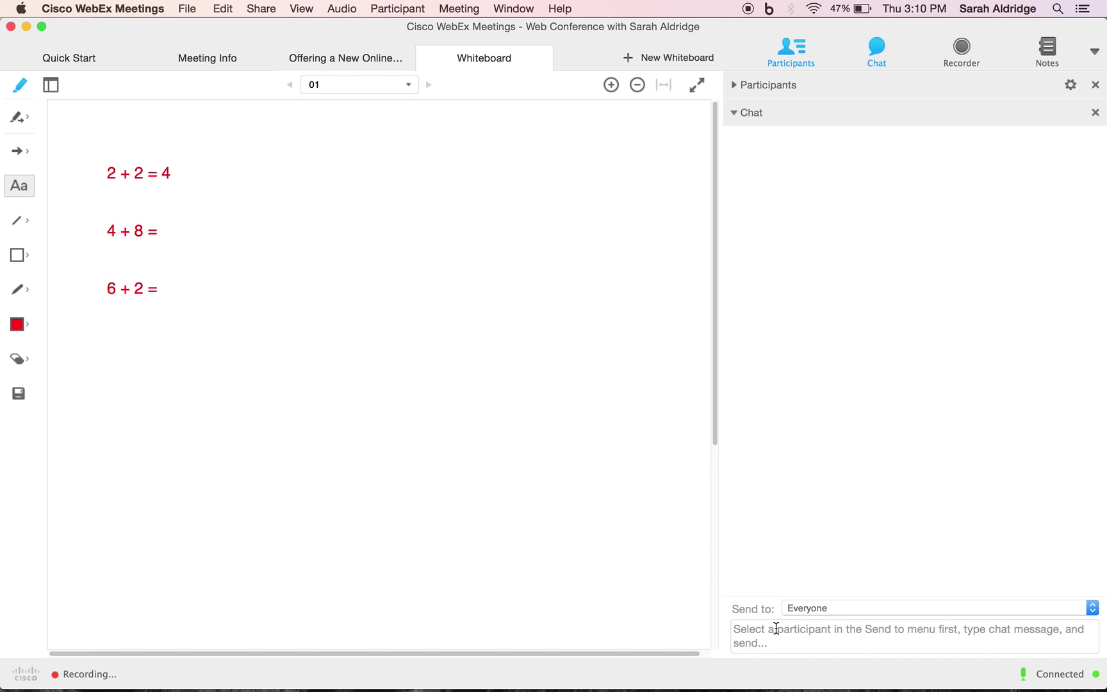
Privately send one participant the chat message 'Is this going ok?'
{"action": "left_click", "coordinate": [767, 629]}
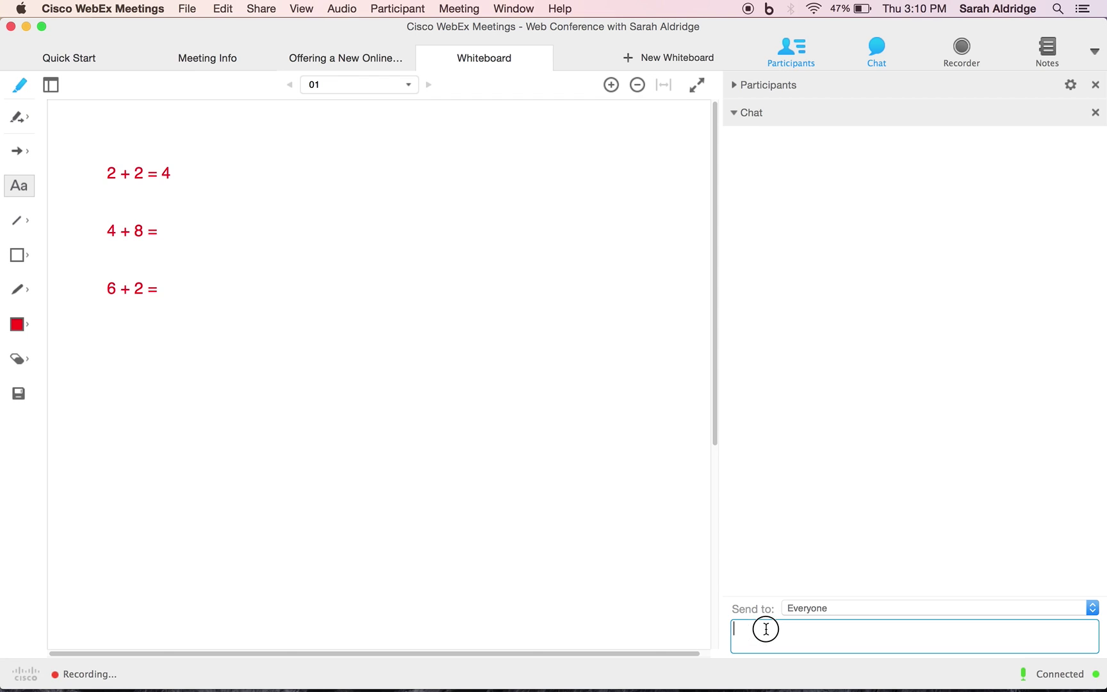
{"action": "left_click", "coordinate": [827, 614]}
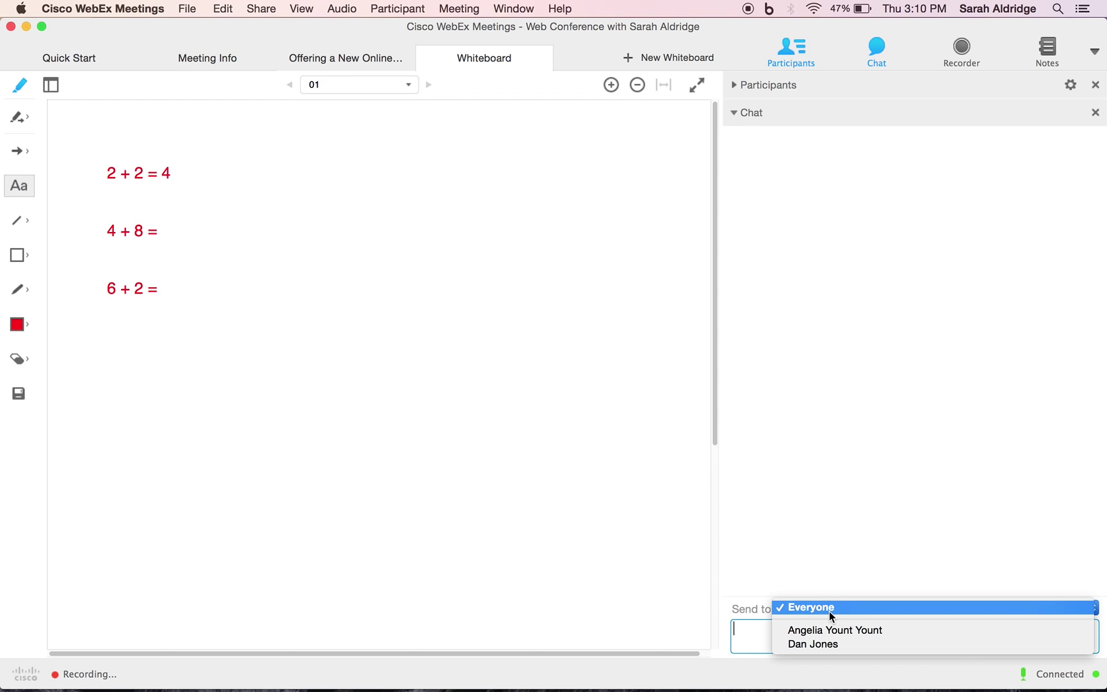
{"action": "left_click", "coordinate": [830, 645]}
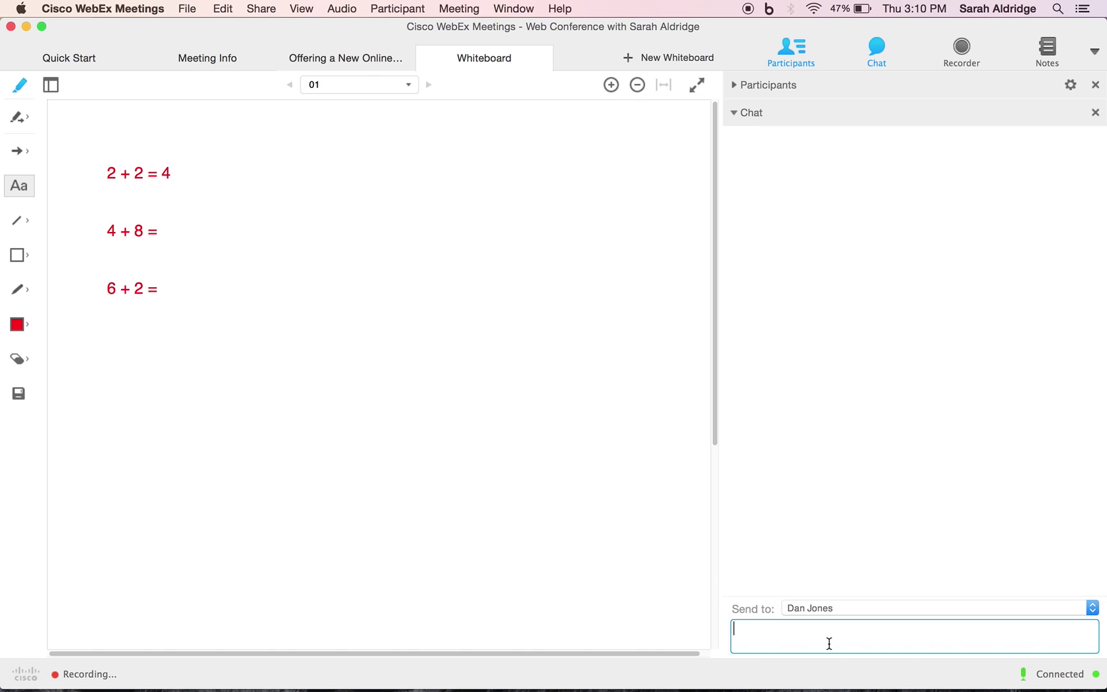
{"action": "type", "text": "Is this going ok?"}
{"action": "key", "text": "Return"}
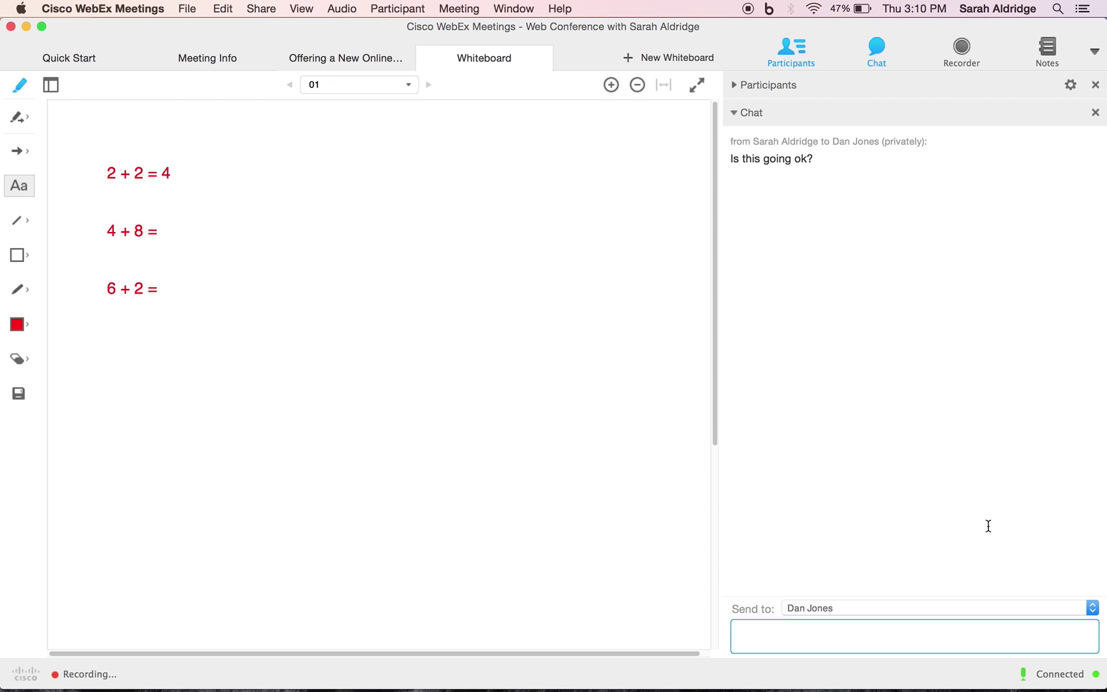
Send 'Please turn to page 2' to Everyone in chat
{"action": "left_click", "coordinate": [862, 609]}
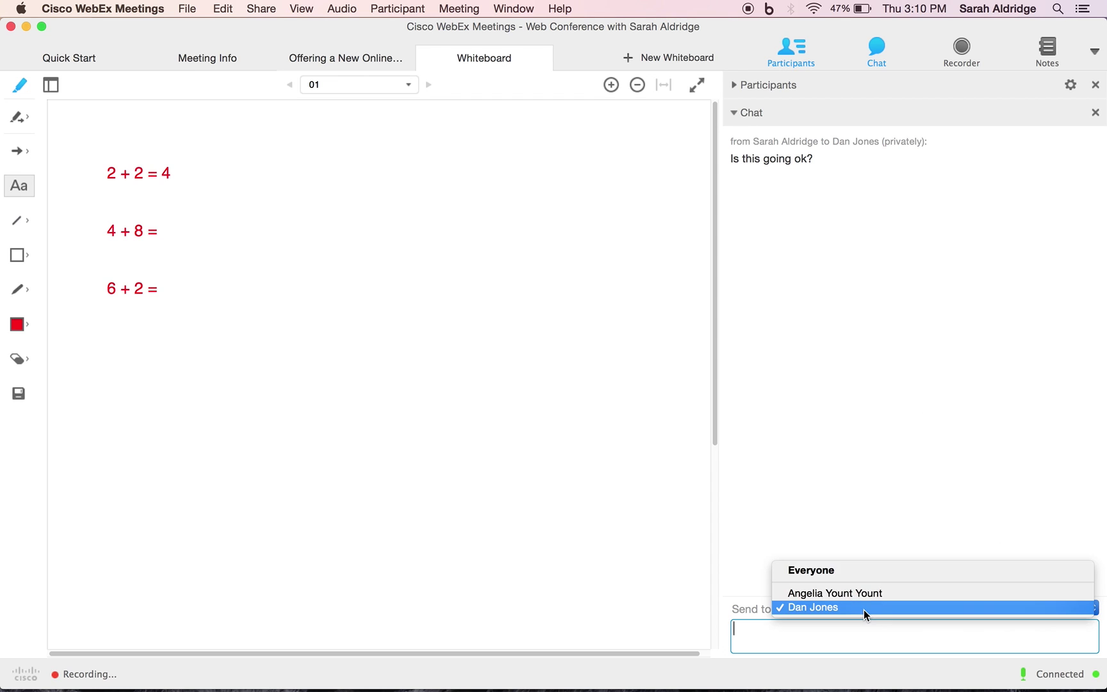
{"action": "left_click", "coordinate": [868, 576]}
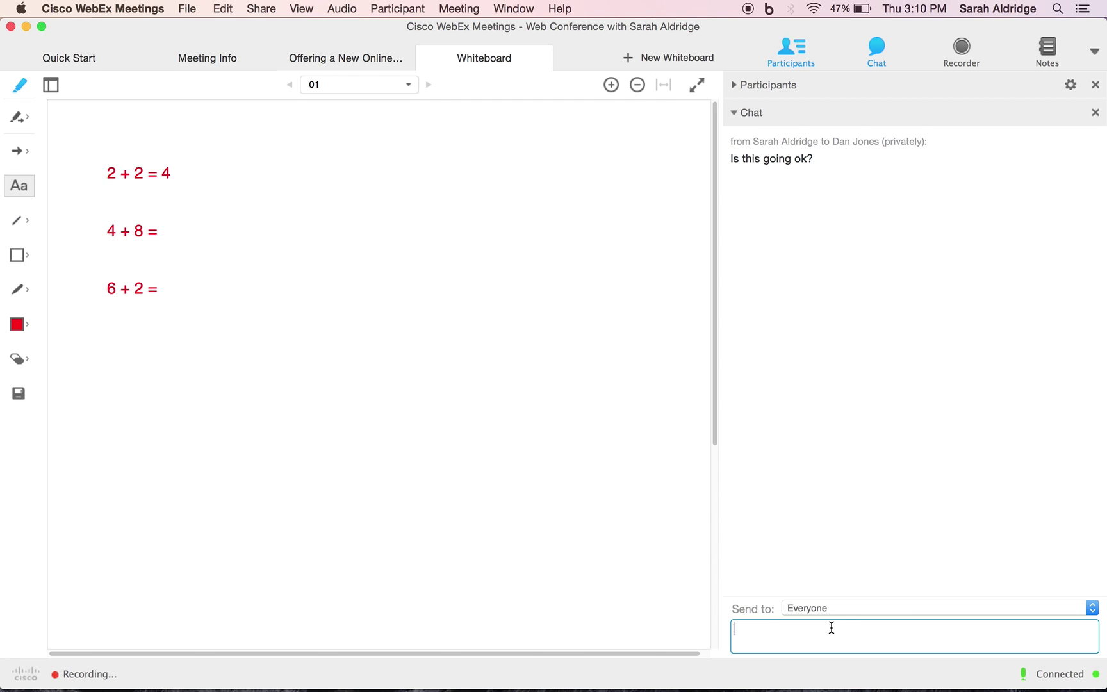
{"action": "type", "text": "Please turn to page 2"}
{"action": "key", "text": "Return"}
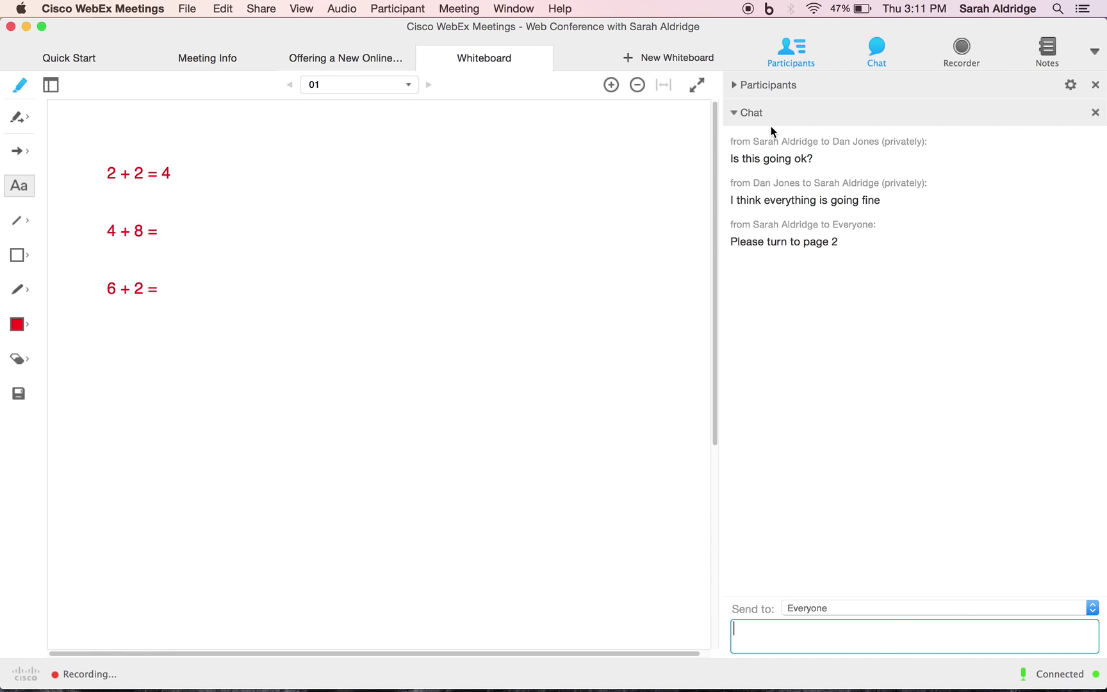
Bring the participant videos back and expand the chat to read its messages
{"action": "left_click", "coordinate": [733, 85]}
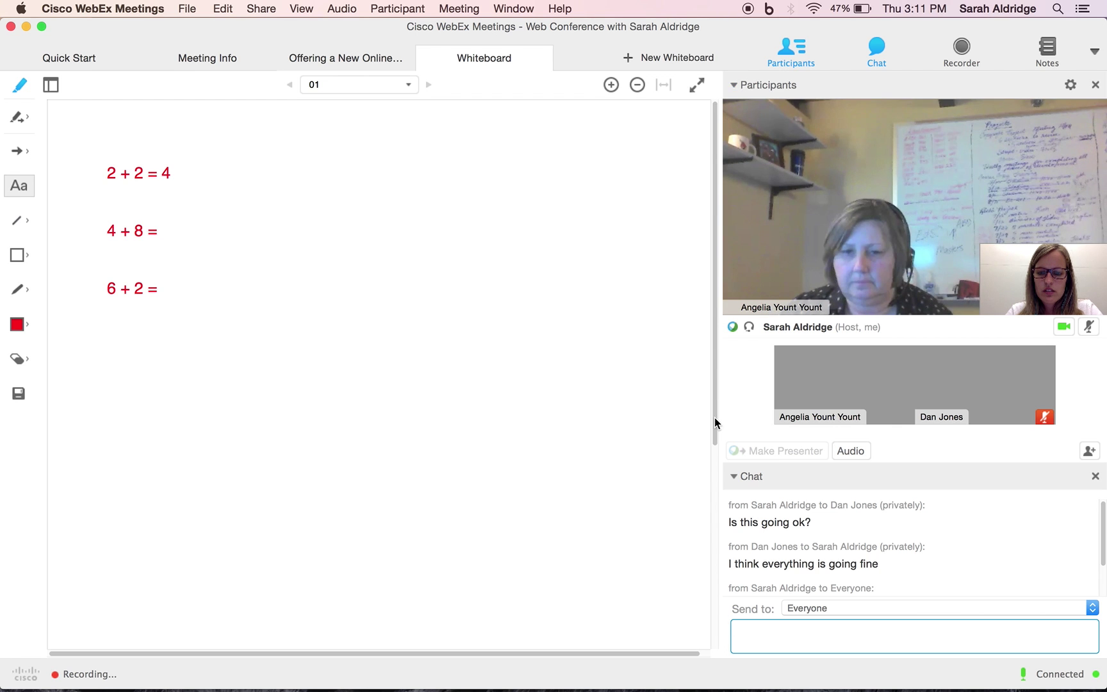
{"action": "left_click", "coordinate": [735, 477]}
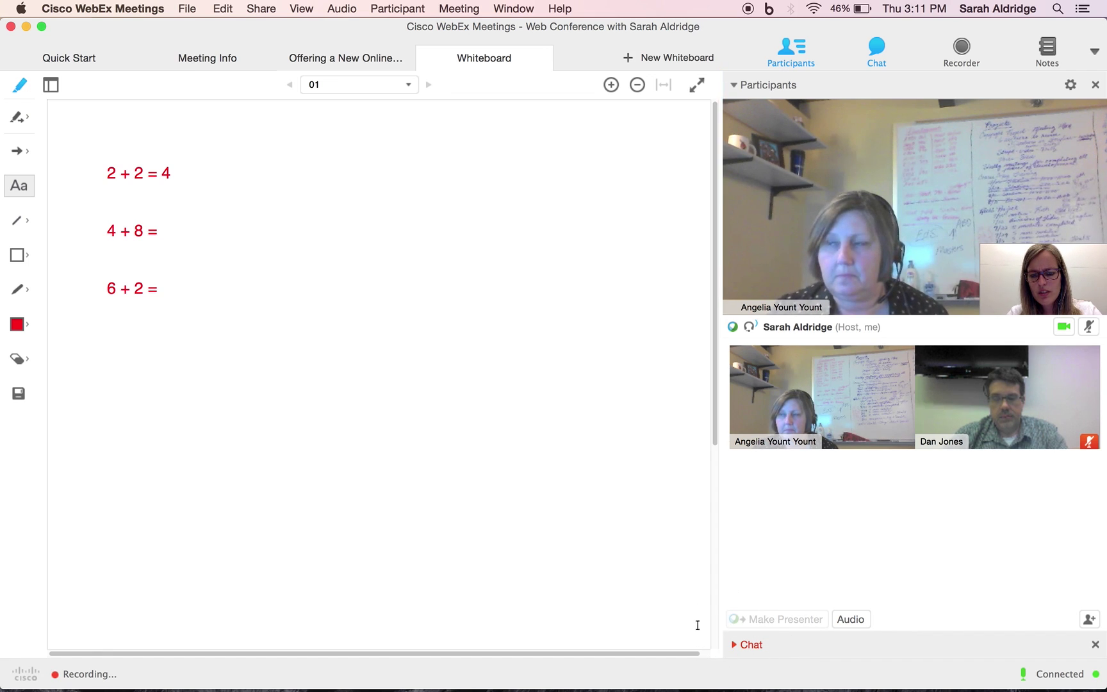
{"action": "left_click", "coordinate": [733, 643]}
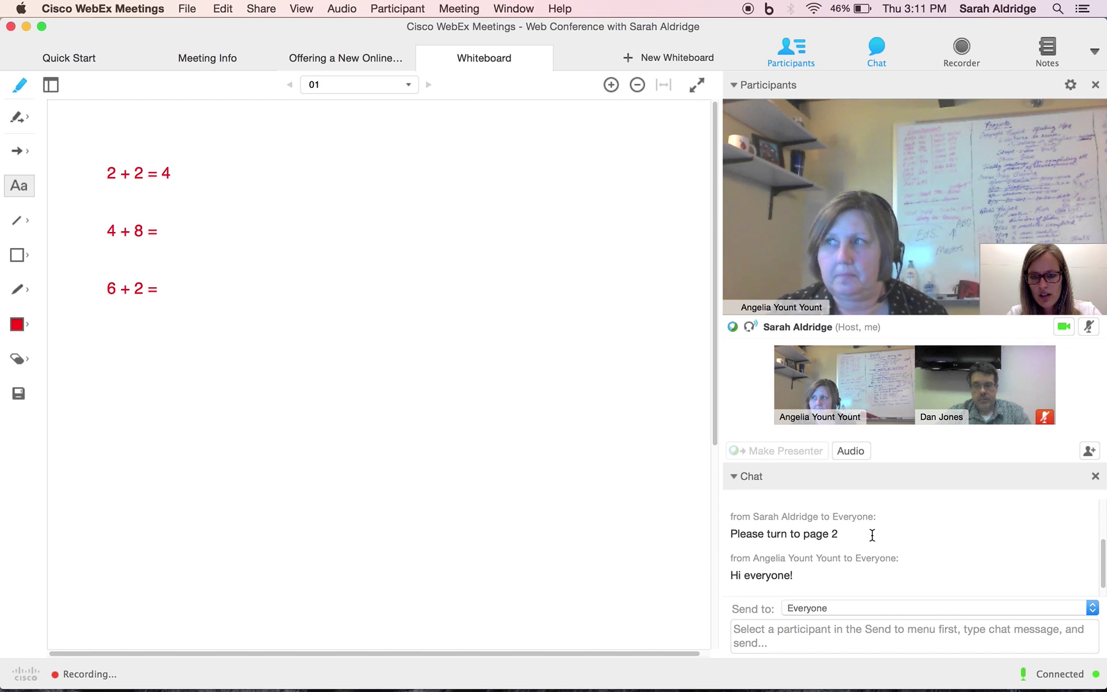
{"action": "scroll", "coordinate": [872, 535], "scroll_direction": "down", "scroll_amount": 2}
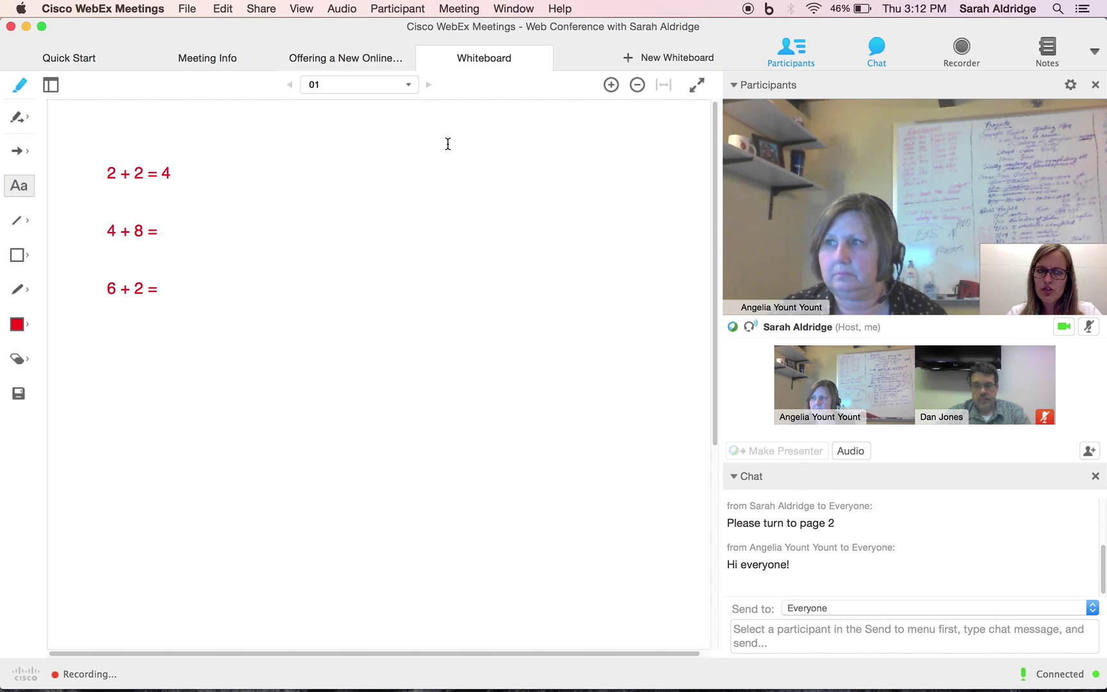
Share the screen from the Quick Start page so attendees see the corgi search
{"action": "left_click", "coordinate": [102, 50]}
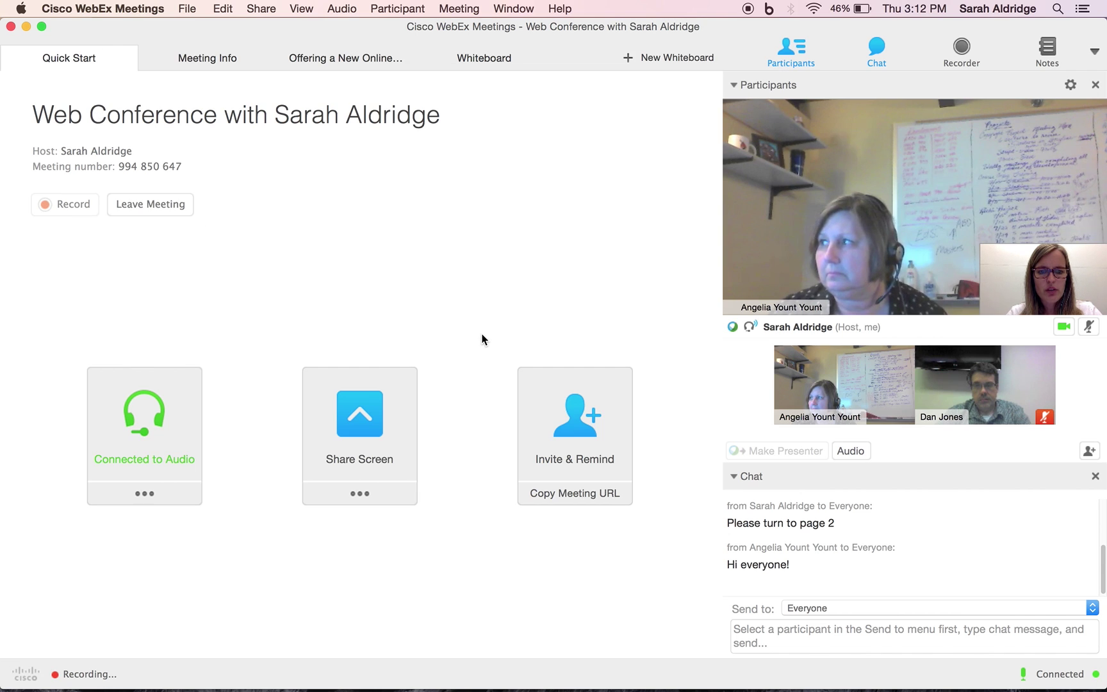
{"action": "left_click", "coordinate": [387, 409]}
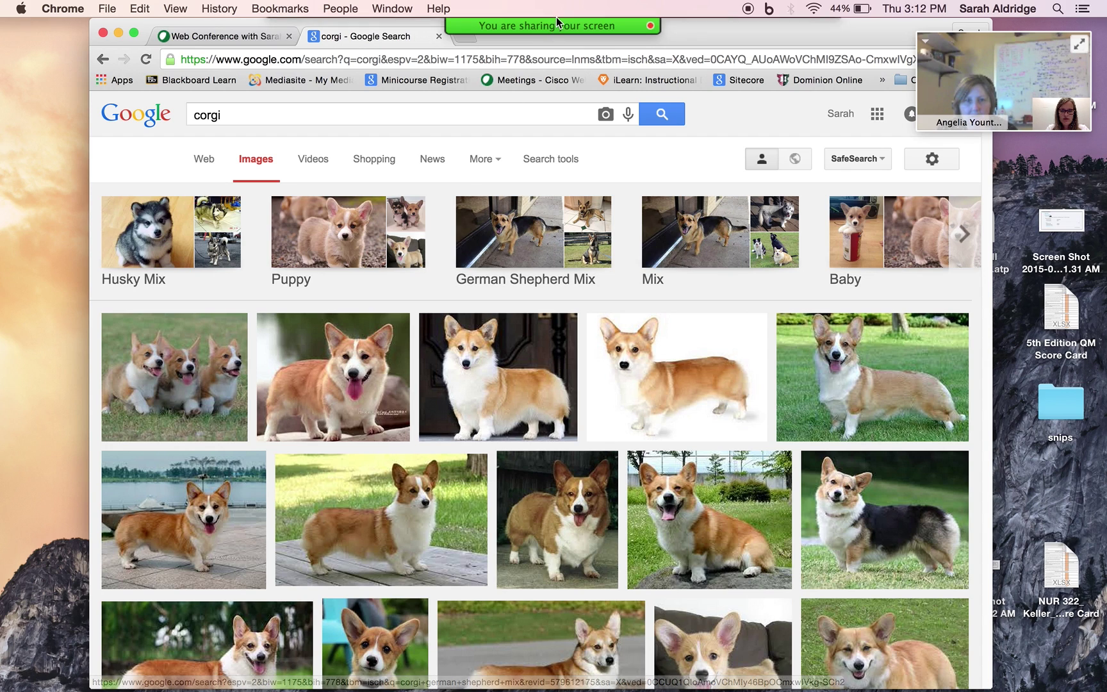
{"action": "mouse_move", "coordinate": [556, 20]}
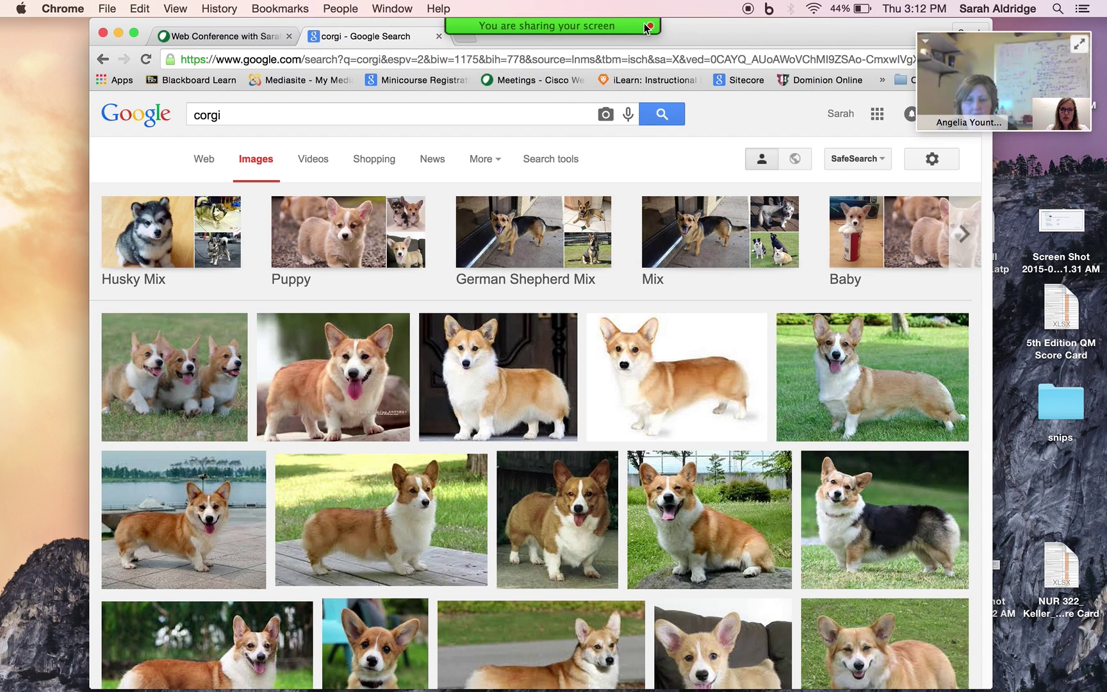
{"action": "mouse_move", "coordinate": [648, 25]}
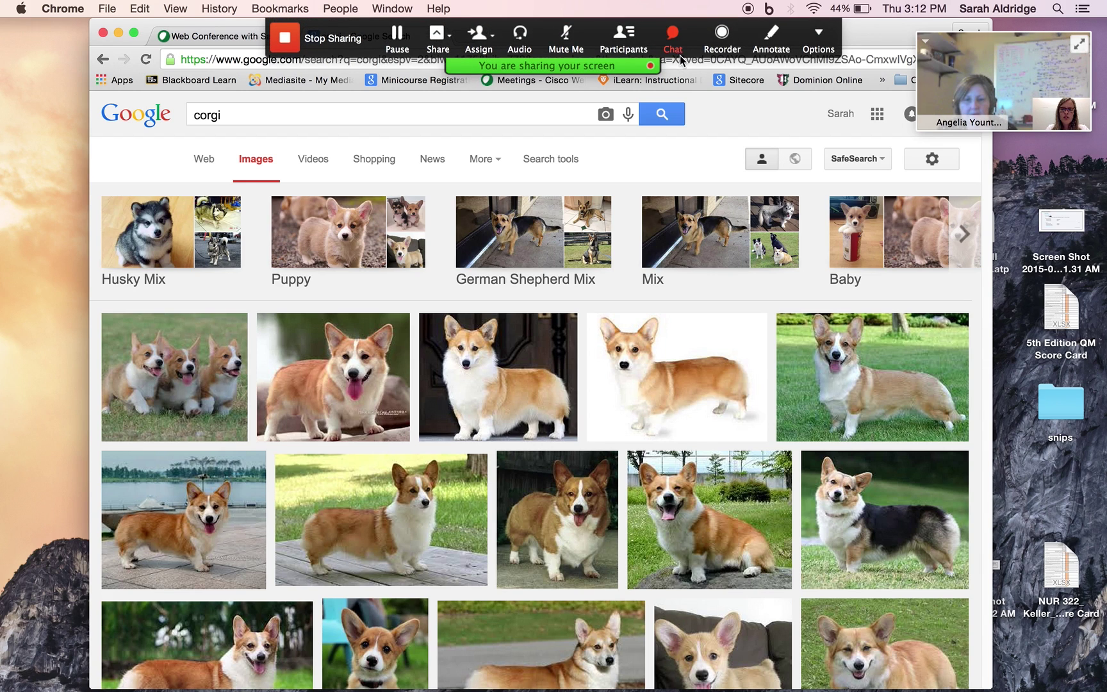
{"action": "left_click", "coordinate": [675, 30]}
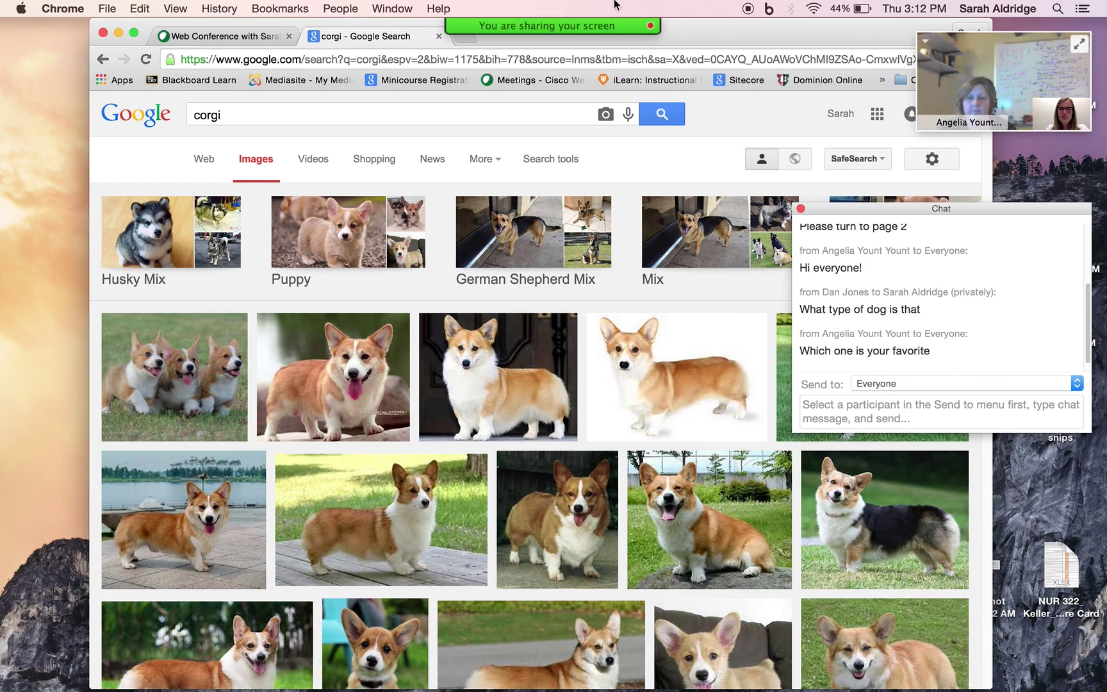
{"action": "mouse_move", "coordinate": [604, 27]}
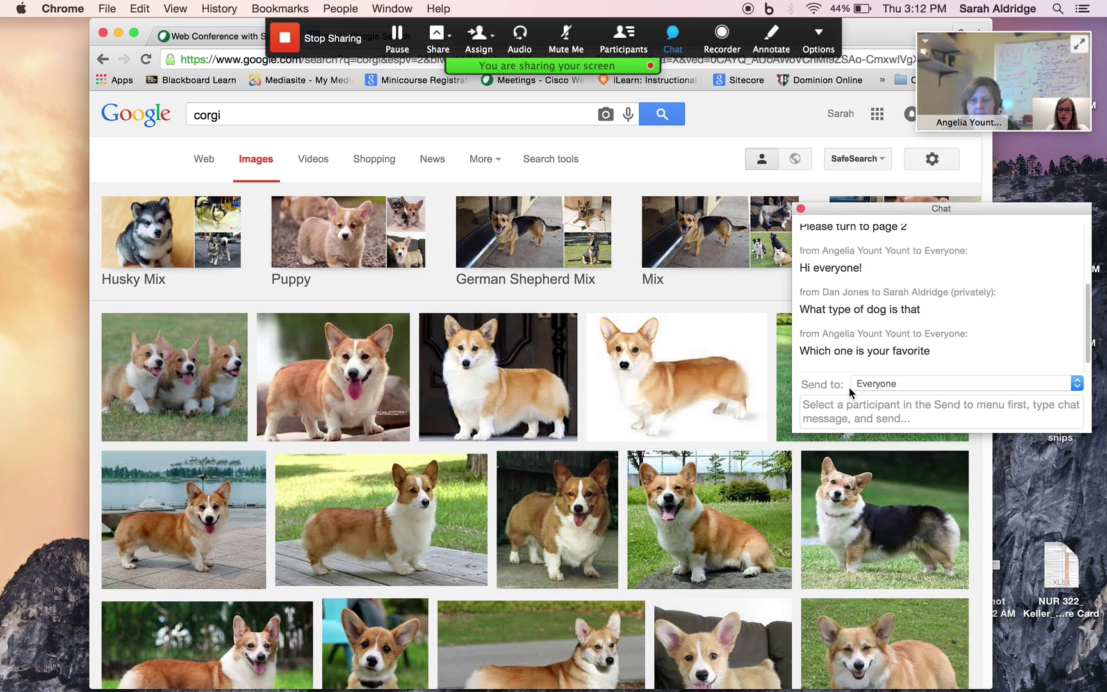
{"action": "left_click", "coordinate": [851, 406]}
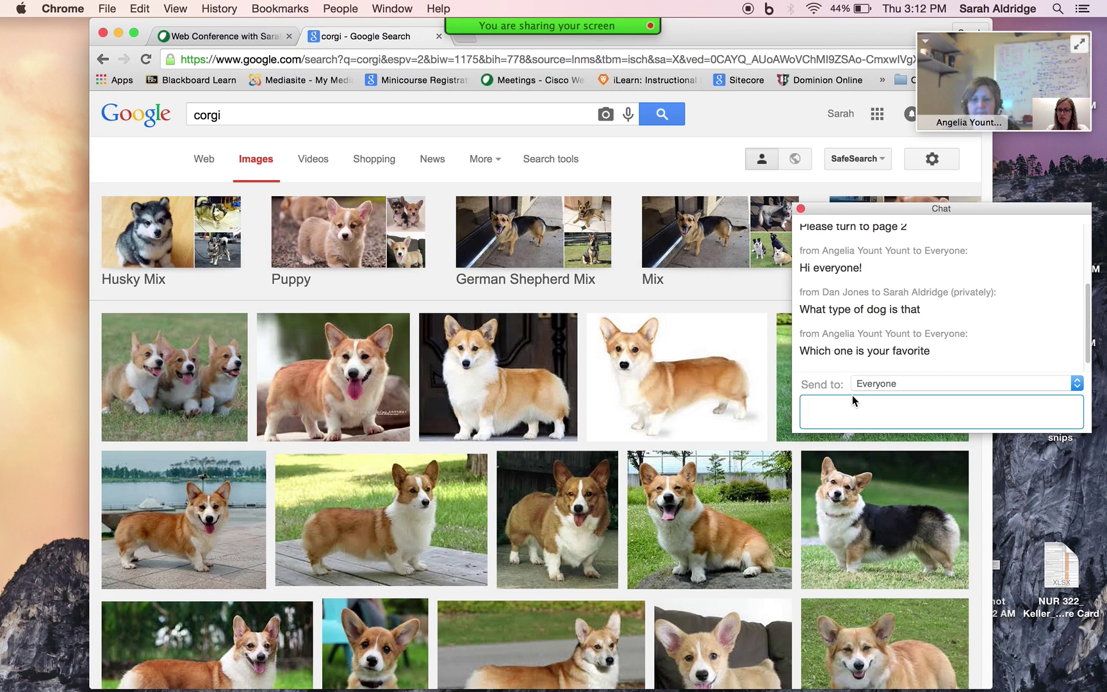
{"action": "left_click", "coordinate": [801, 208]}
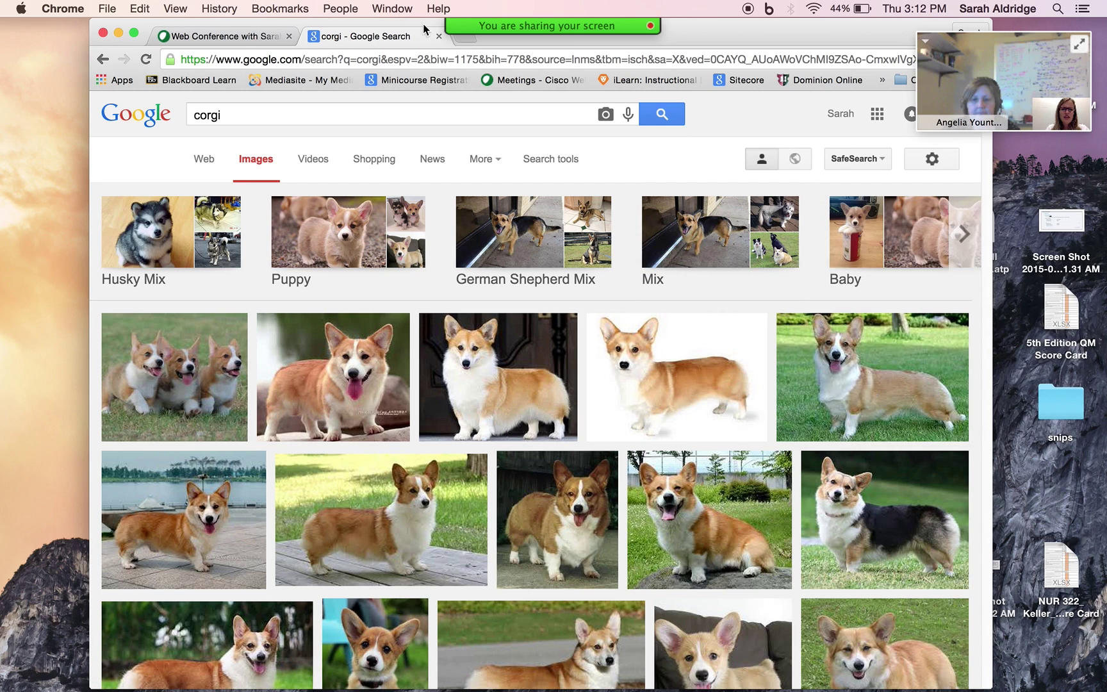
{"action": "mouse_move", "coordinate": [457, 36]}
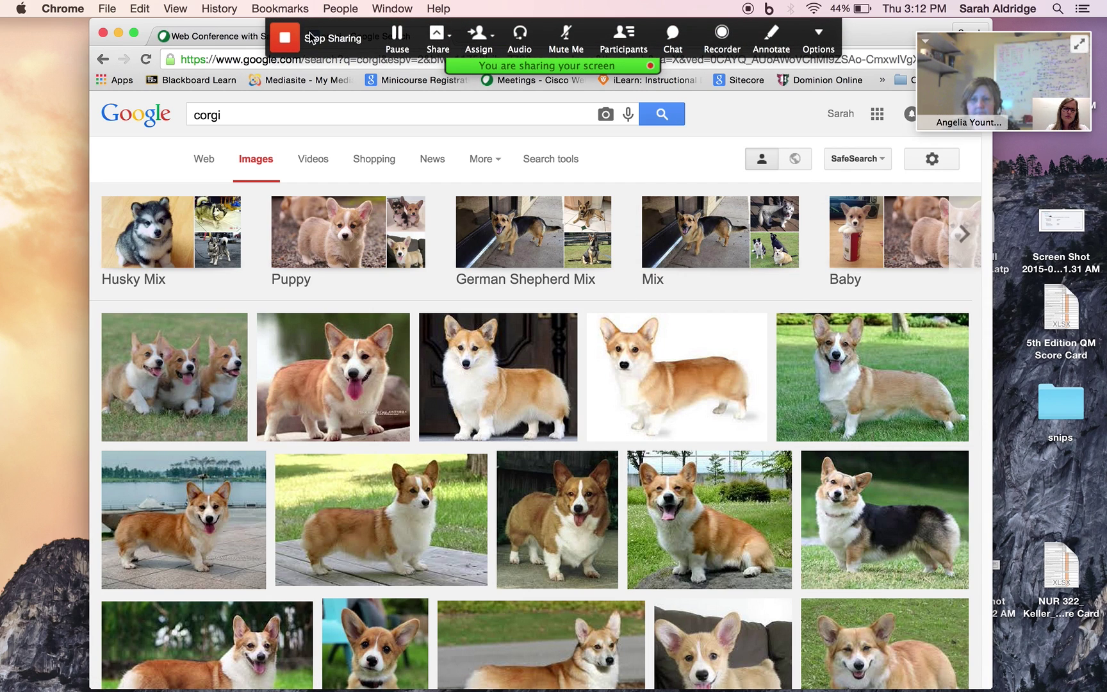
Stop screen sharing and email a meeting invitation to one more contact
{"action": "left_click", "coordinate": [285, 38]}
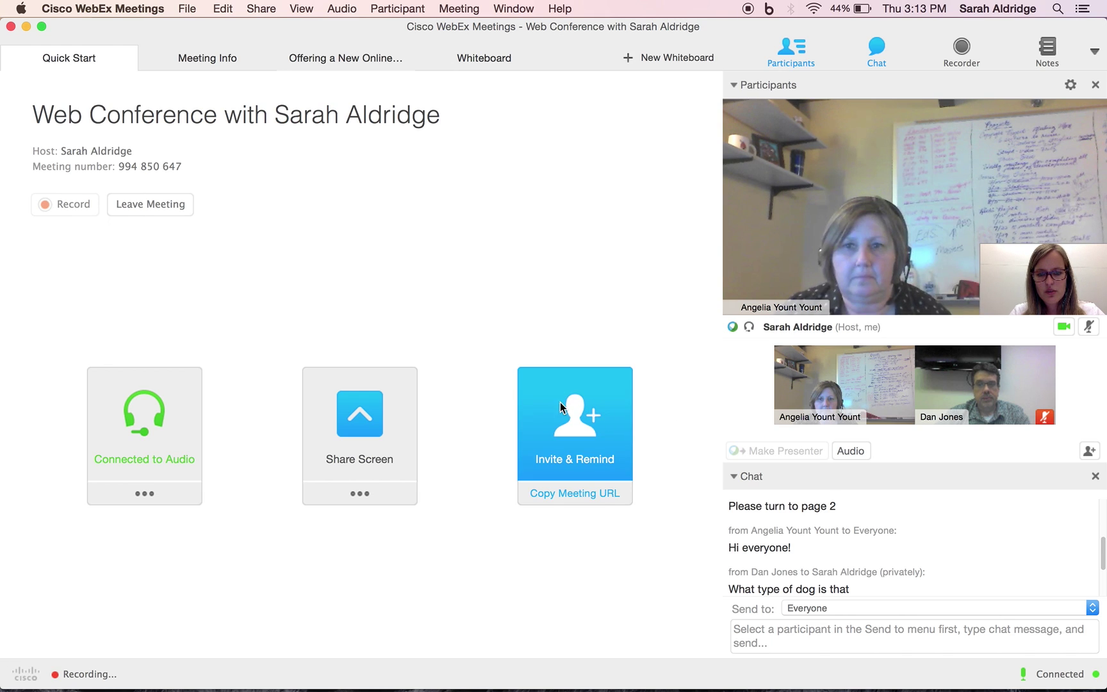
{"action": "left_click", "coordinate": [587, 449]}
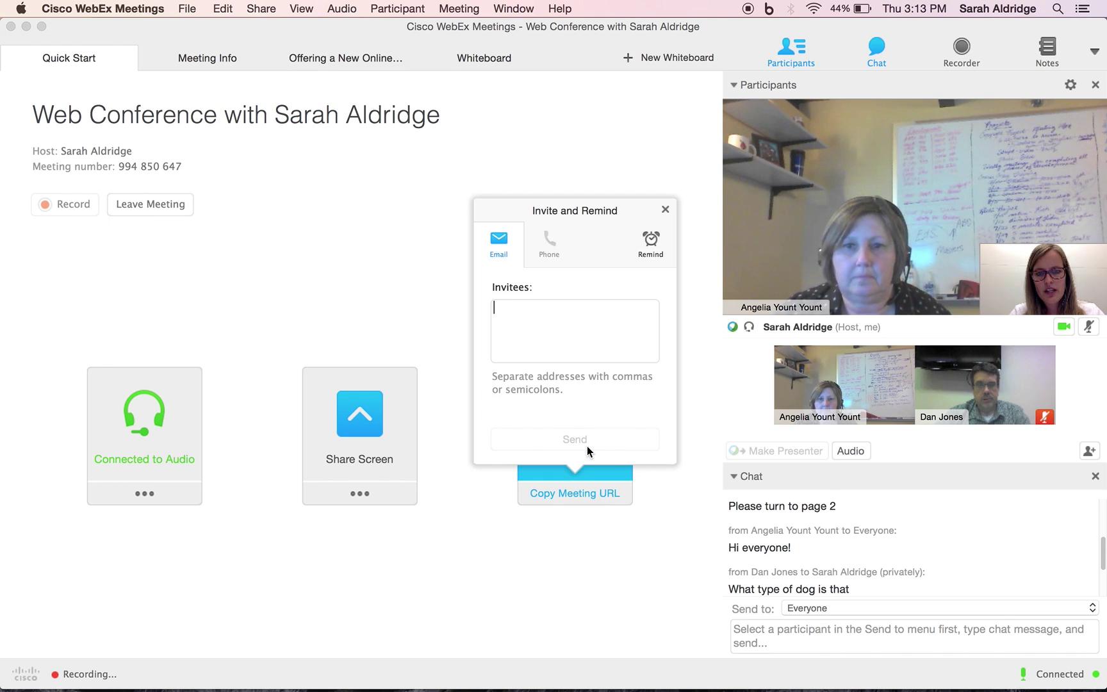
{"action": "type", "text": "katan"}
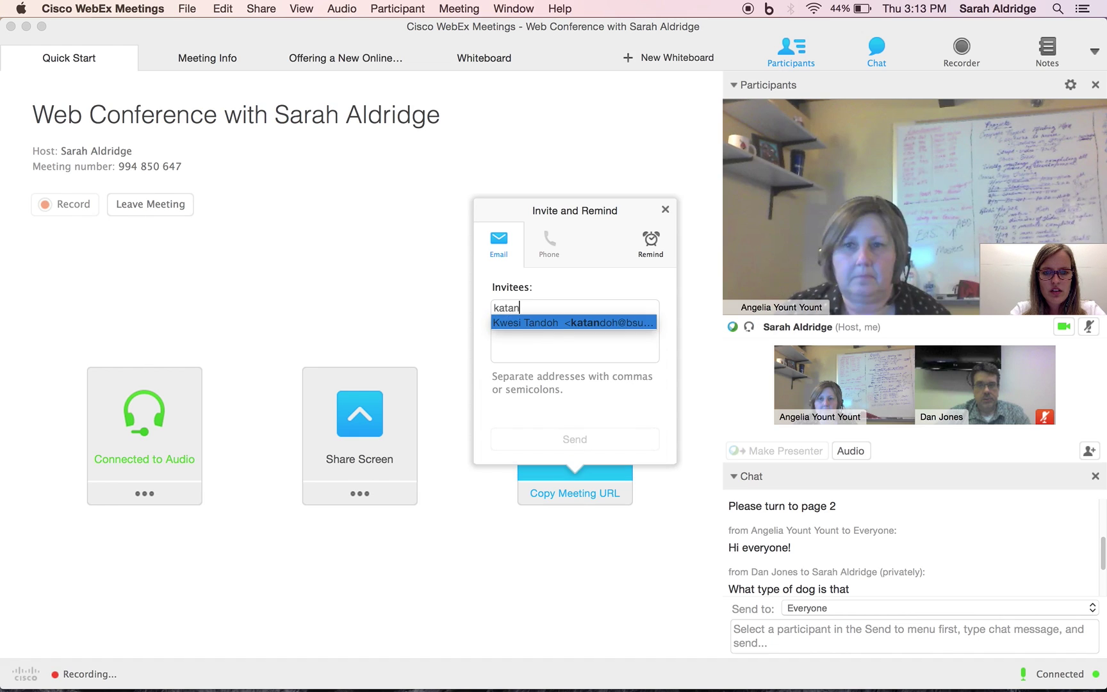
{"action": "key", "text": "Return"}
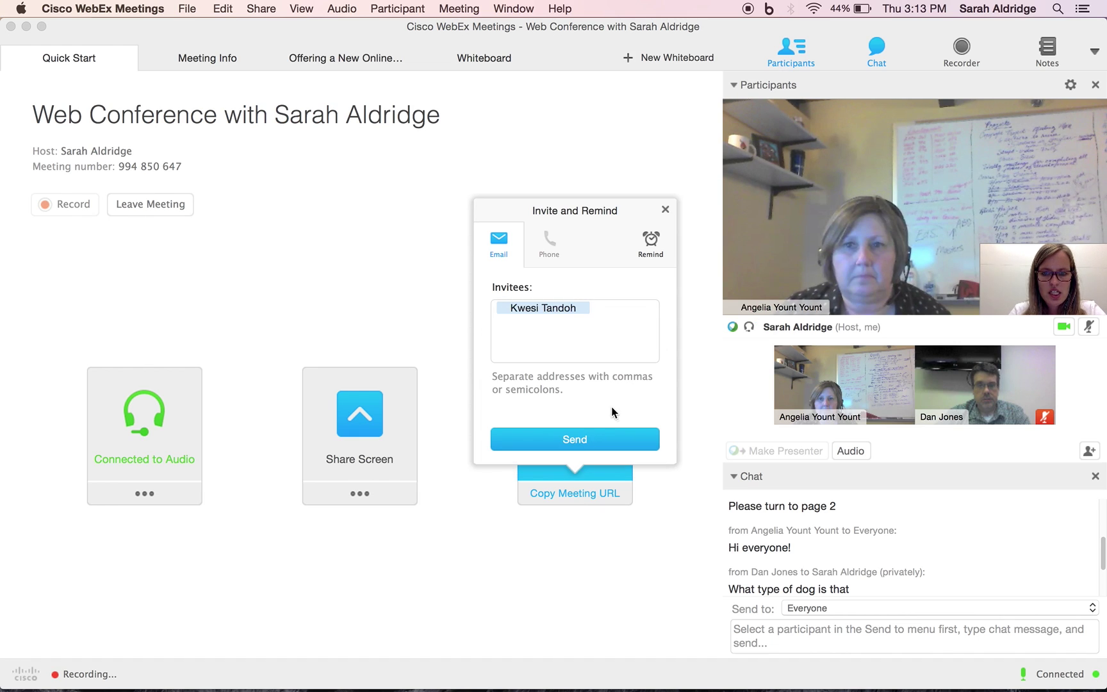
{"action": "left_click", "coordinate": [614, 441]}
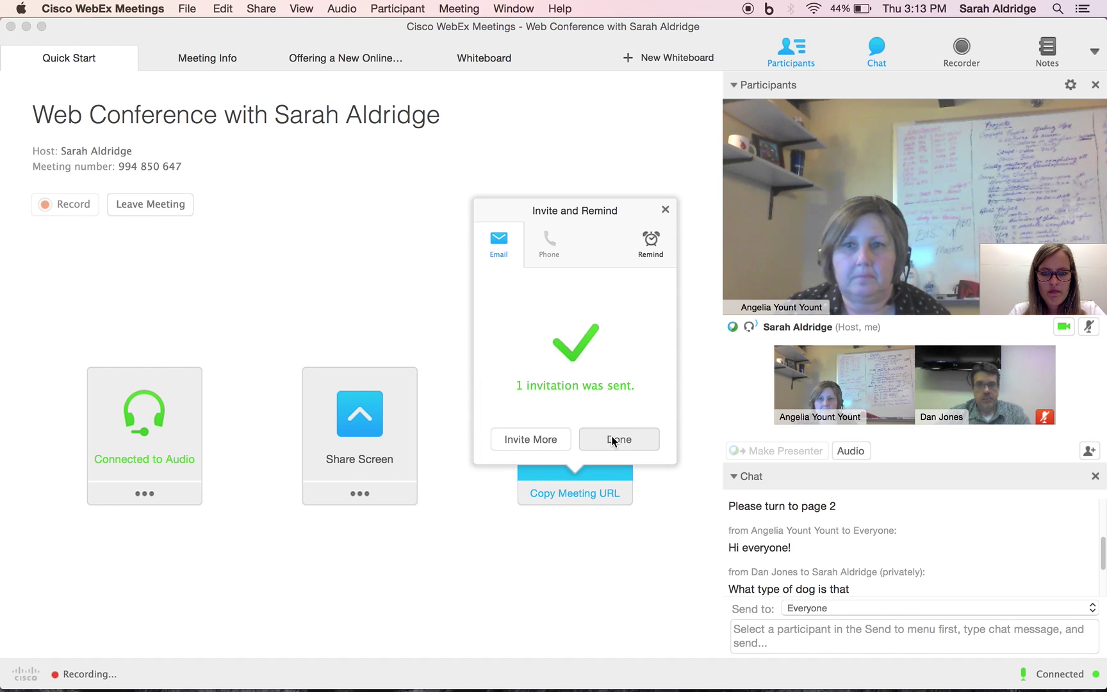
{"action": "left_click", "coordinate": [644, 440]}
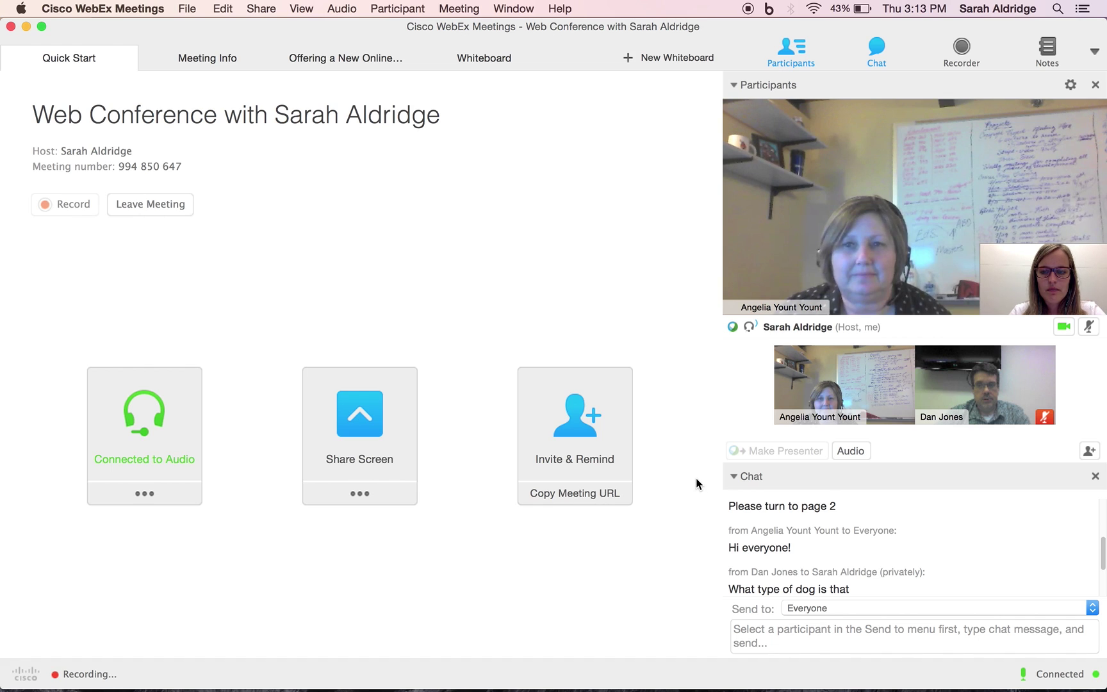
Save a meeting note reading 'I take my own notes!!!'
{"action": "left_click", "coordinate": [1054, 48]}
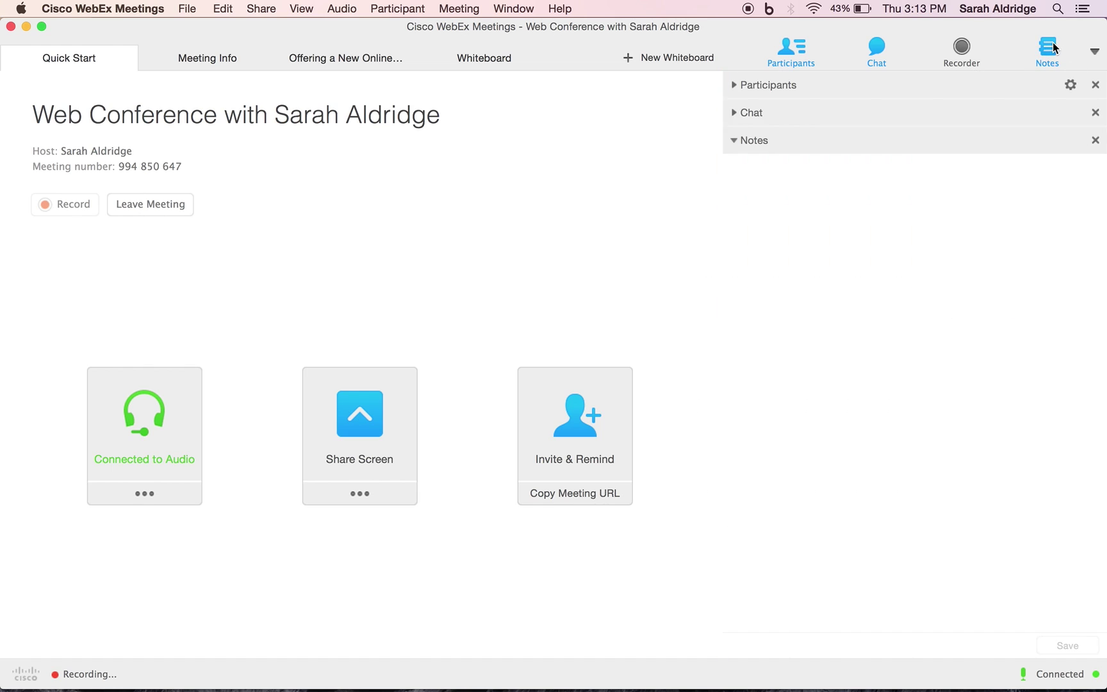
{"action": "type", "text": "I take my own notes!!!"}
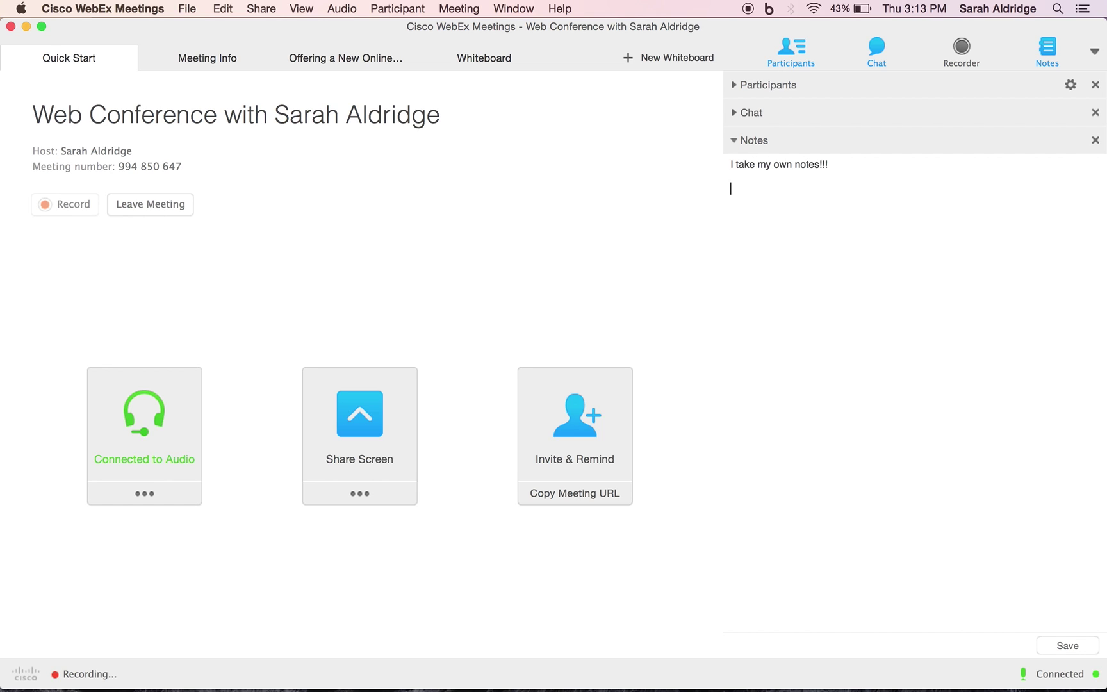
{"action": "left_click", "coordinate": [1072, 646]}
{"action": "left_click", "coordinate": [981, 565]}
Close the notes section and dismiss the panel options menu without changes
{"action": "left_click", "coordinate": [1095, 141]}
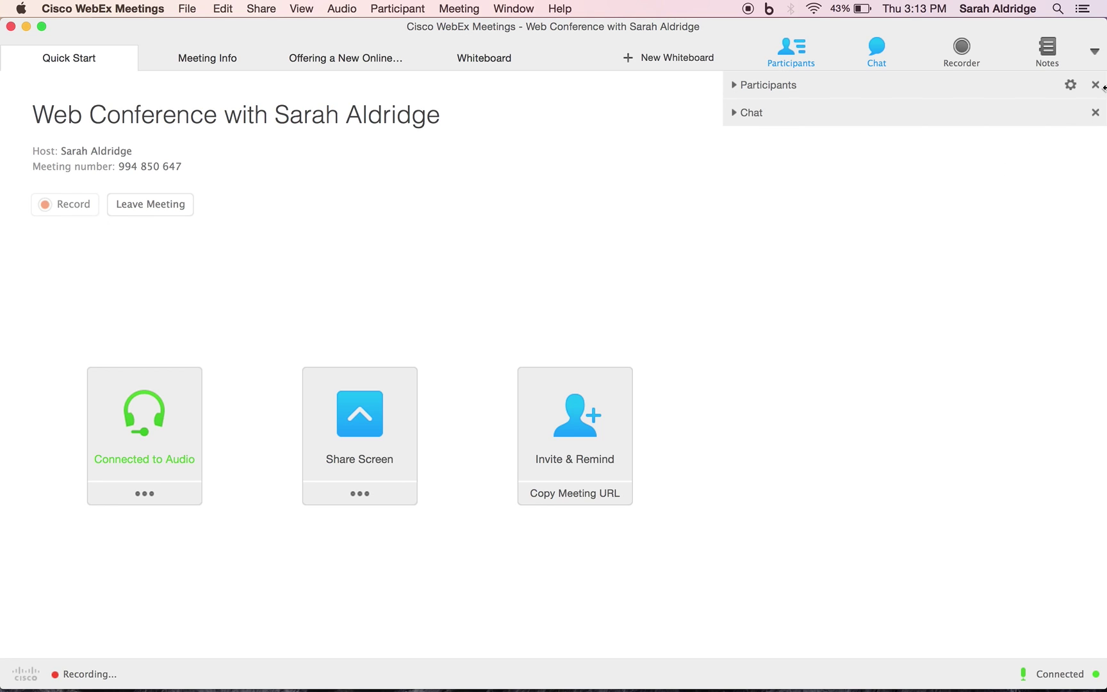
{"action": "left_click", "coordinate": [1094, 51]}
{"action": "left_click", "coordinate": [772, 262]}
Add Polling to the enabled panels through Manage Panels and apply it
{"action": "left_click", "coordinate": [1094, 53]}
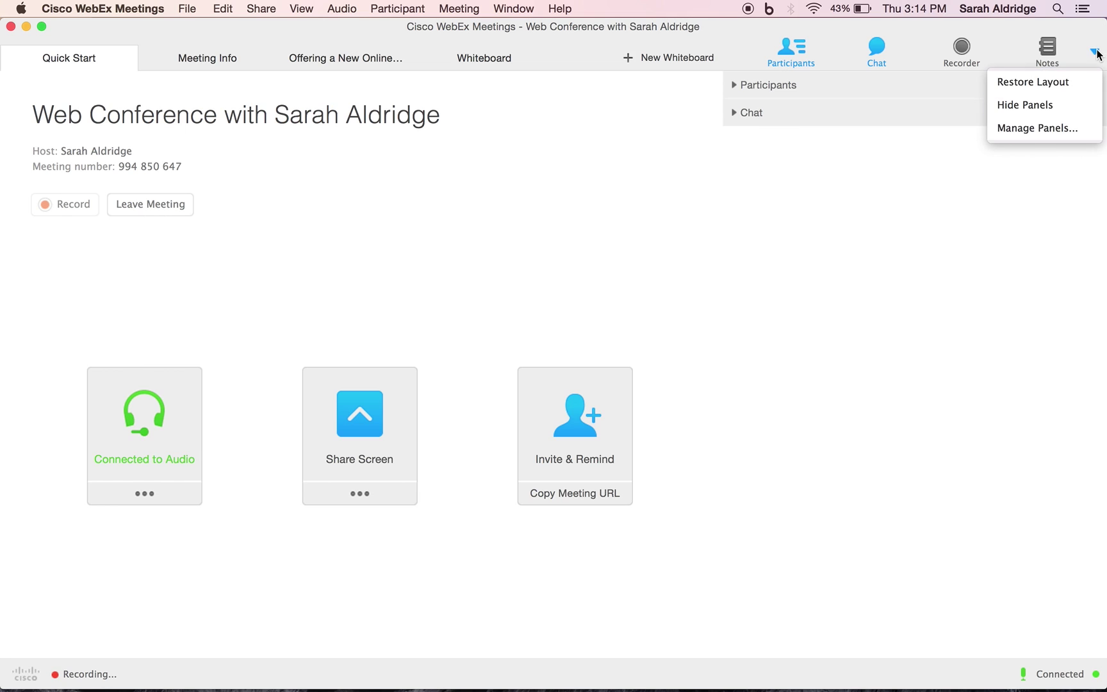
{"action": "left_click", "coordinate": [1061, 129]}
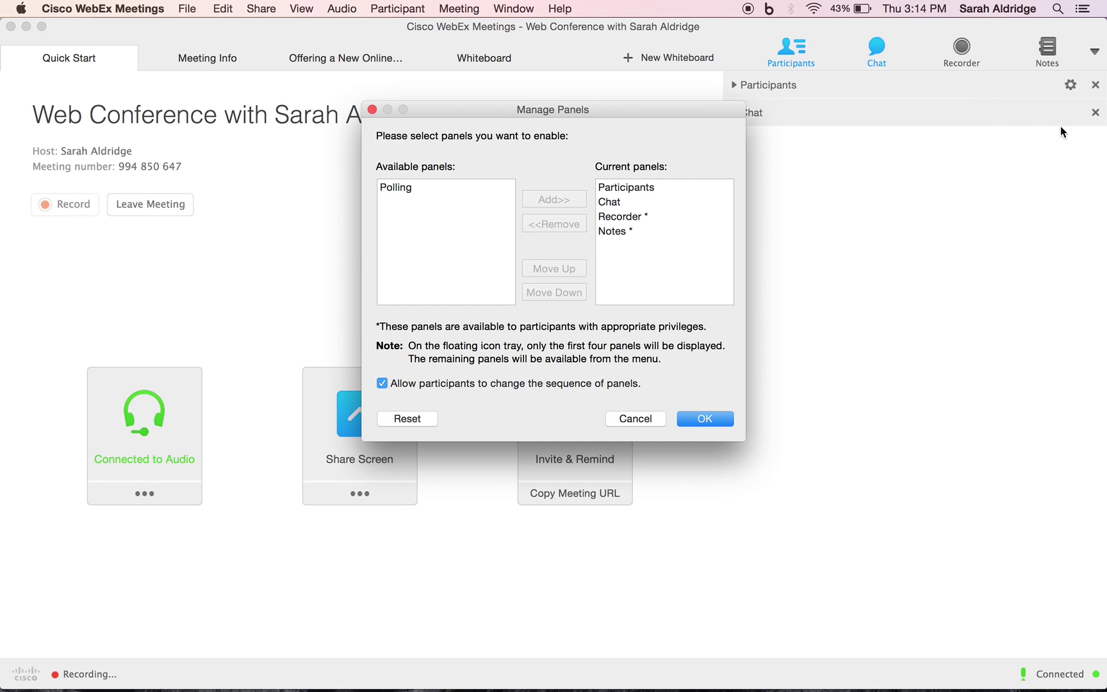
{"action": "left_click", "coordinate": [422, 186]}
{"action": "left_click", "coordinate": [546, 201]}
{"action": "left_click", "coordinate": [717, 419]}
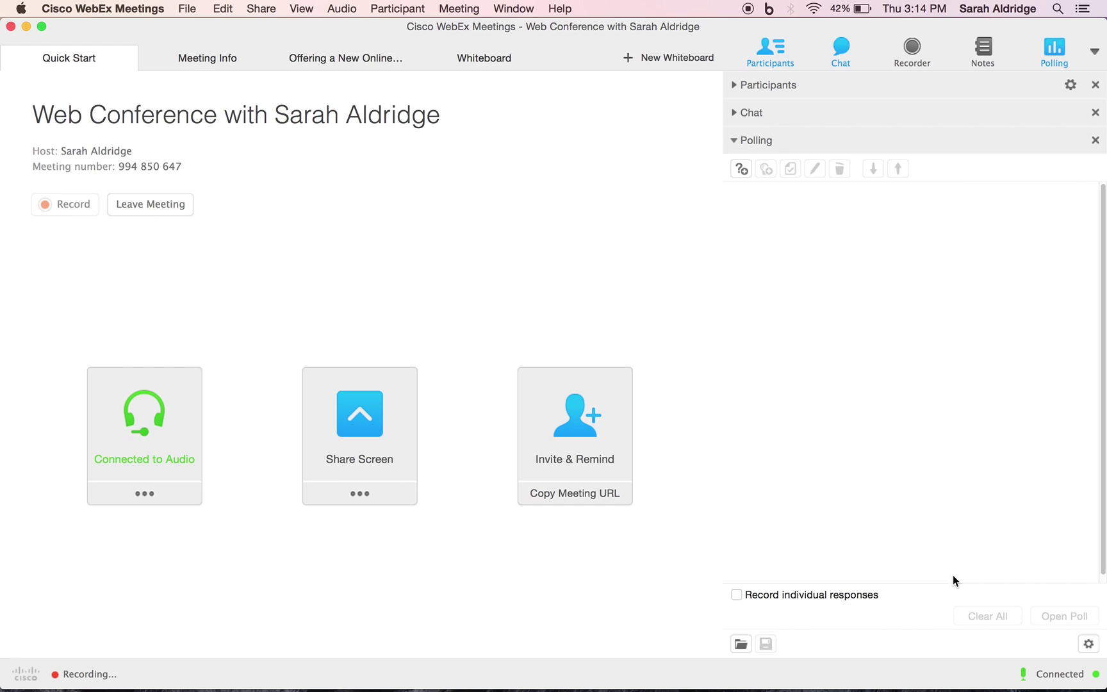
Add the poll question 'What is your favorite season? Choose all that apply.' allowing multiple answers
{"action": "left_click", "coordinate": [747, 175]}
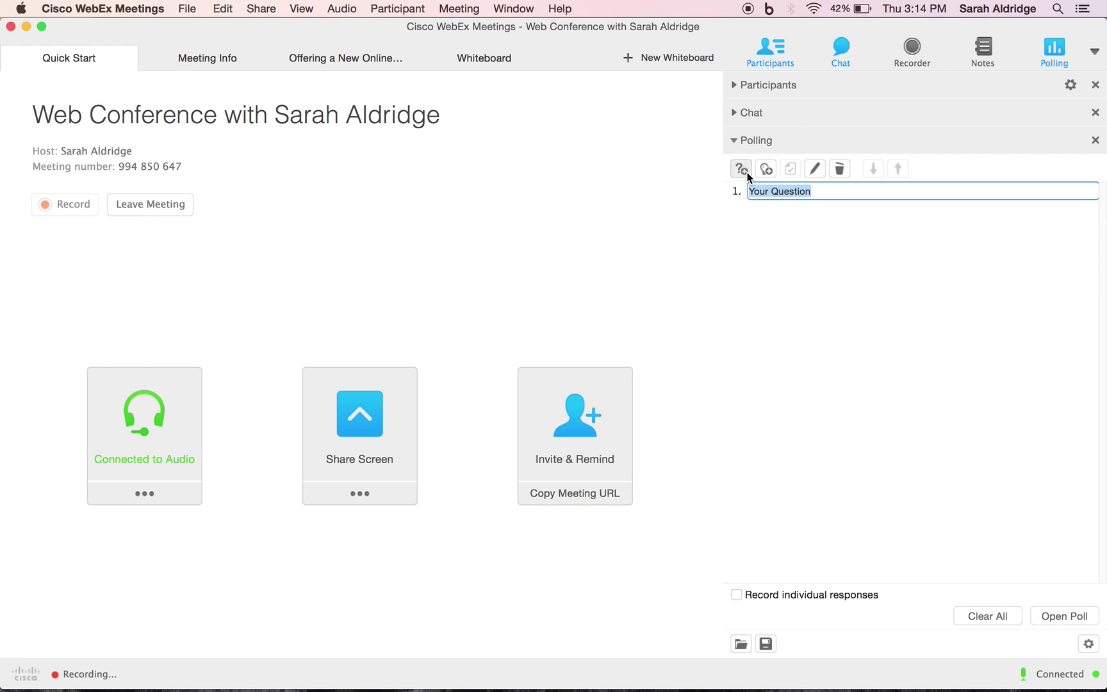
{"action": "type", "text": "What is your favorite season? Ch"}
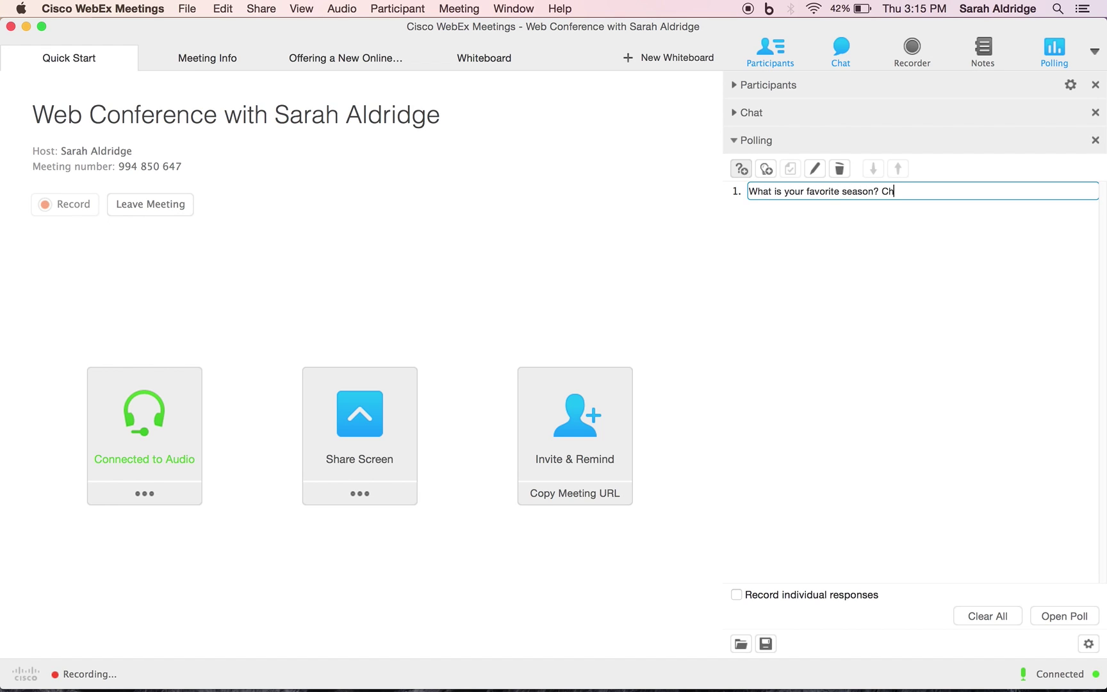
{"action": "type", "text": "oose all that apply."}
{"action": "left_click", "coordinate": [771, 173]}
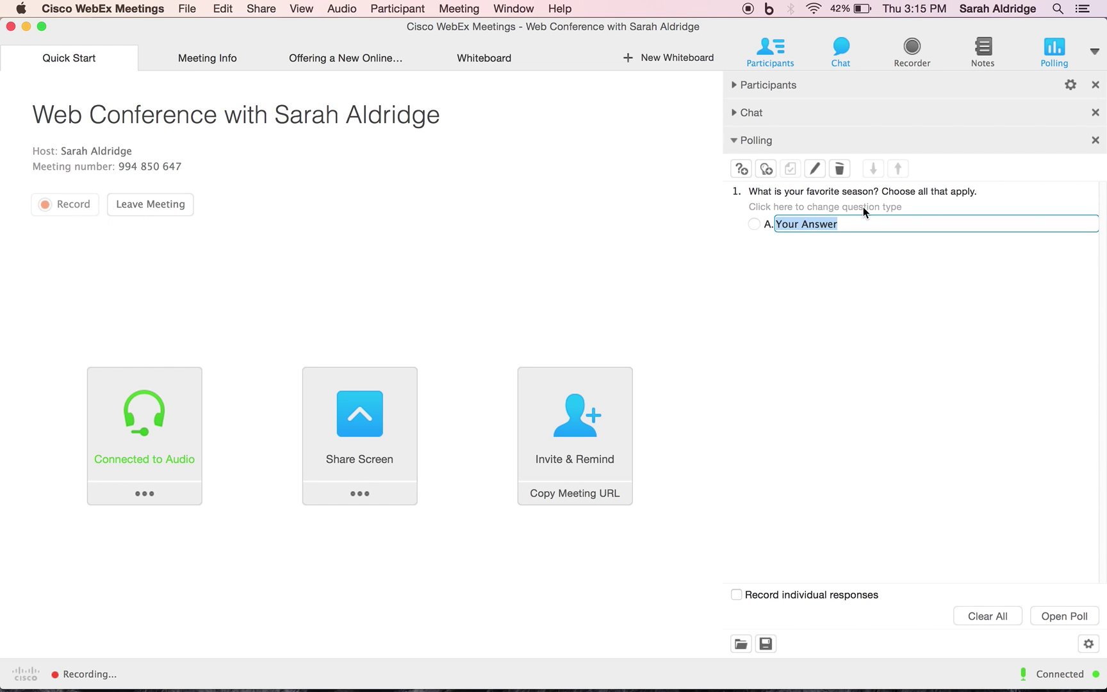
{"action": "left_click", "coordinate": [795, 208]}
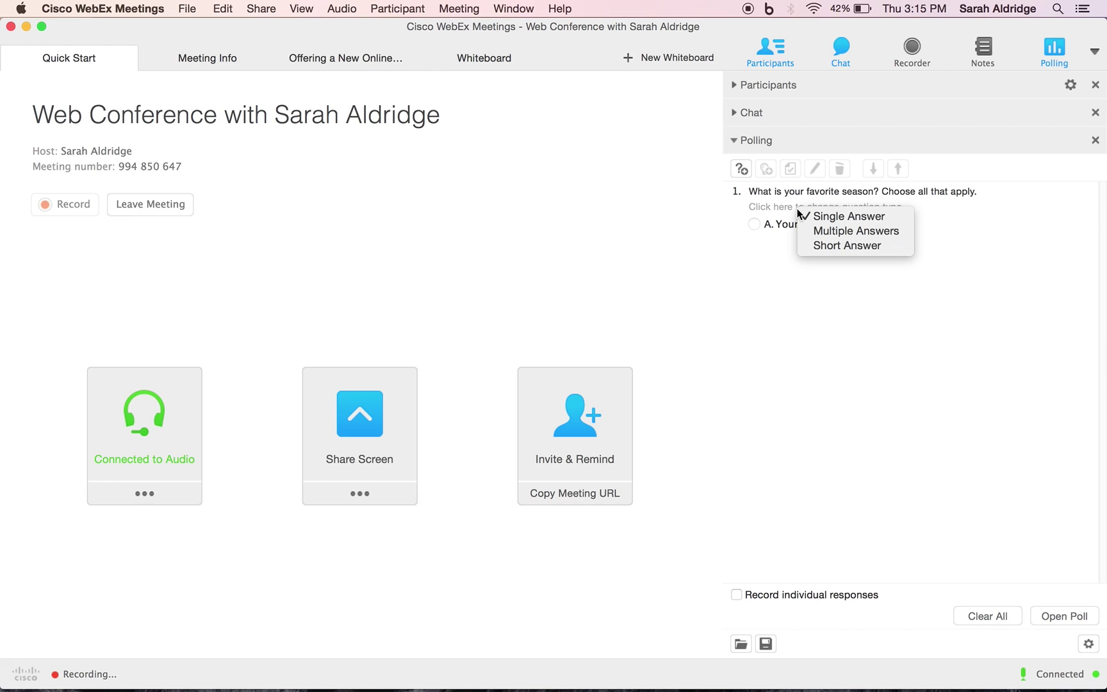
{"action": "left_click", "coordinate": [850, 231]}
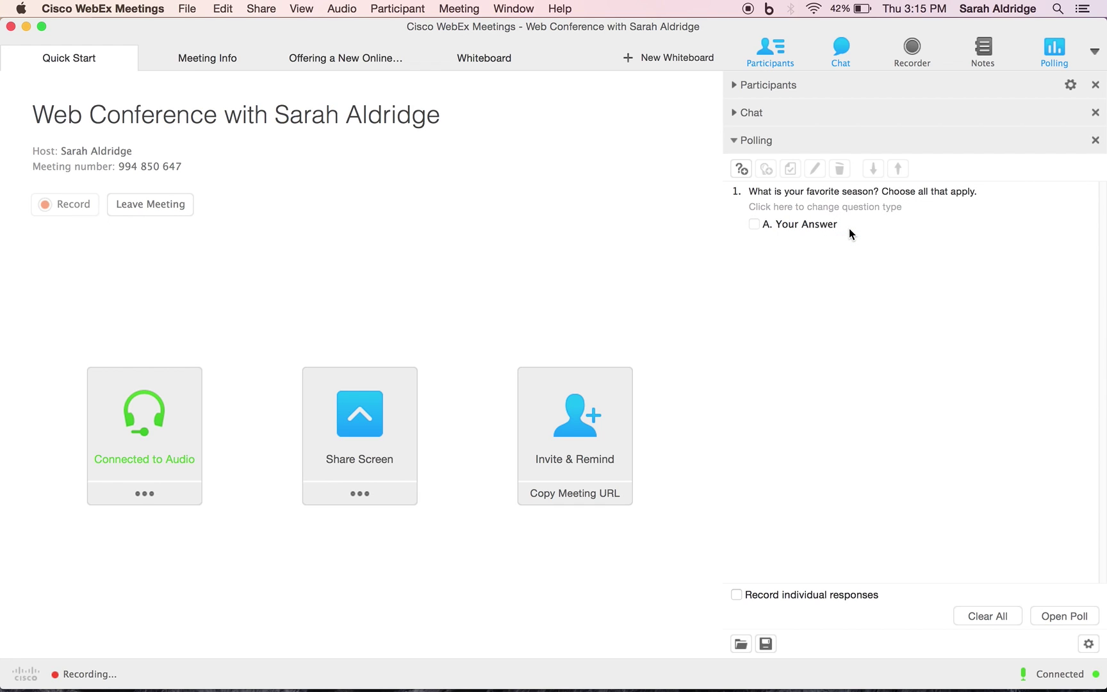
Set answer A to Fall and add Spring as answer B
{"action": "left_click", "coordinate": [763, 224]}
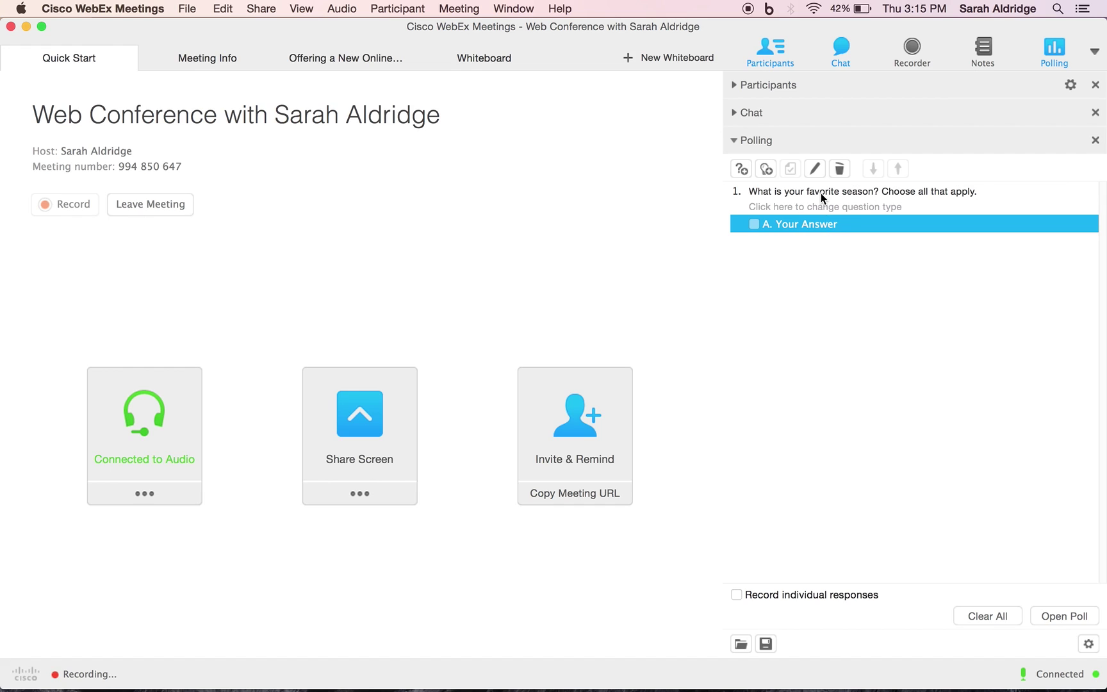
{"action": "left_click", "coordinate": [819, 167]}
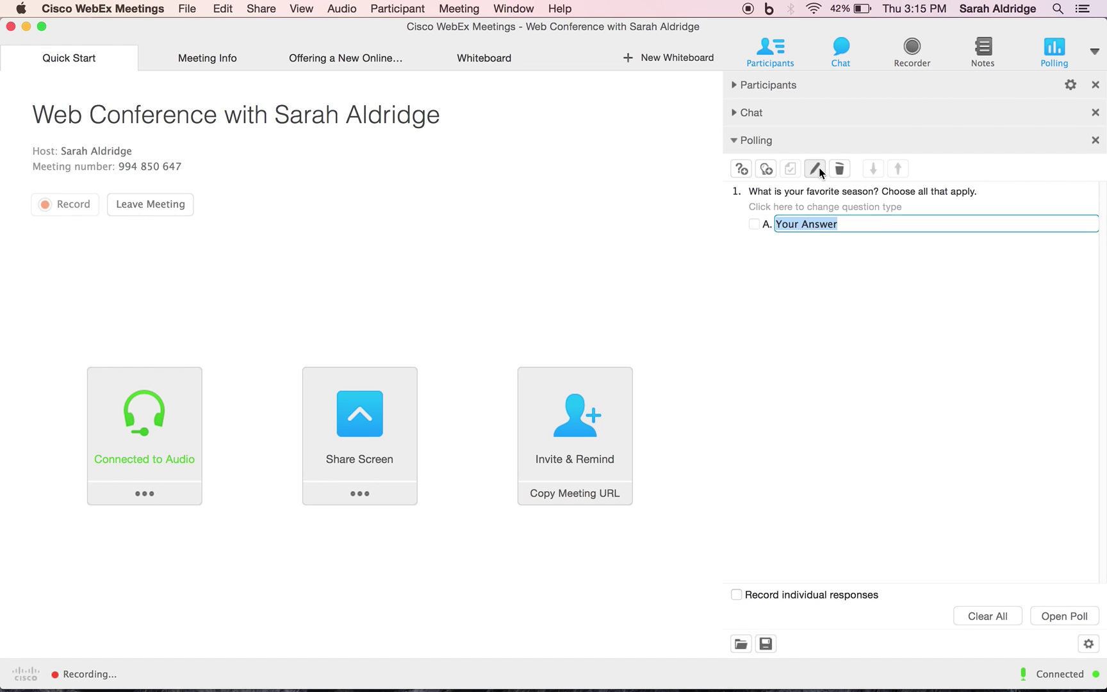
{"action": "type", "text": "Fall"}
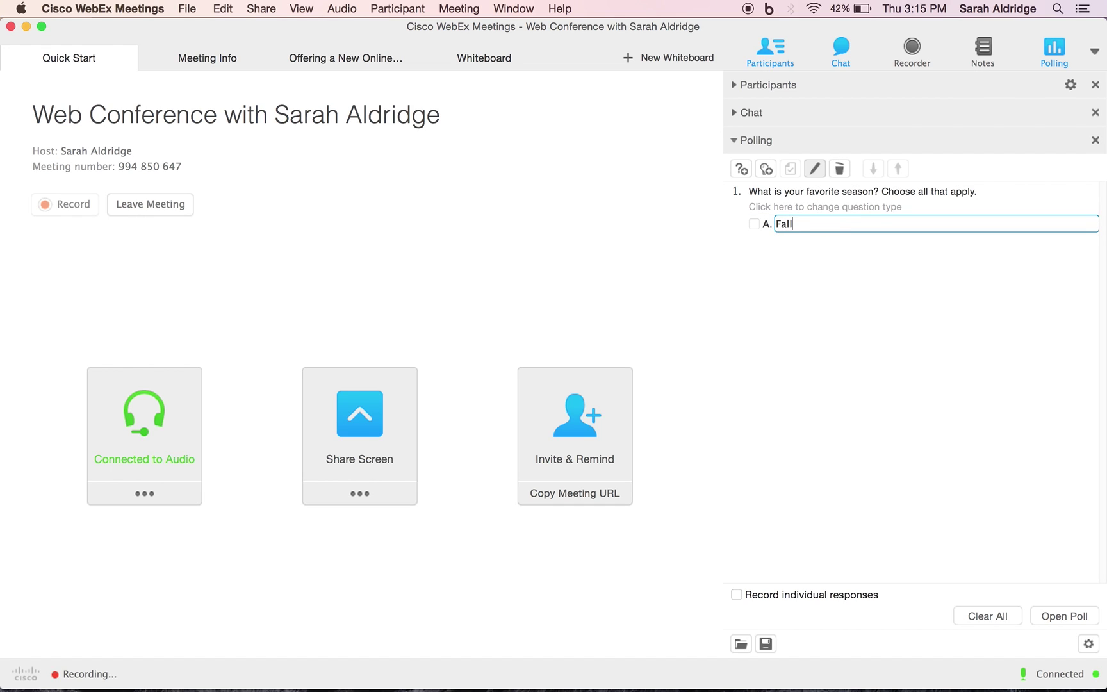
{"action": "key", "text": "Return"}
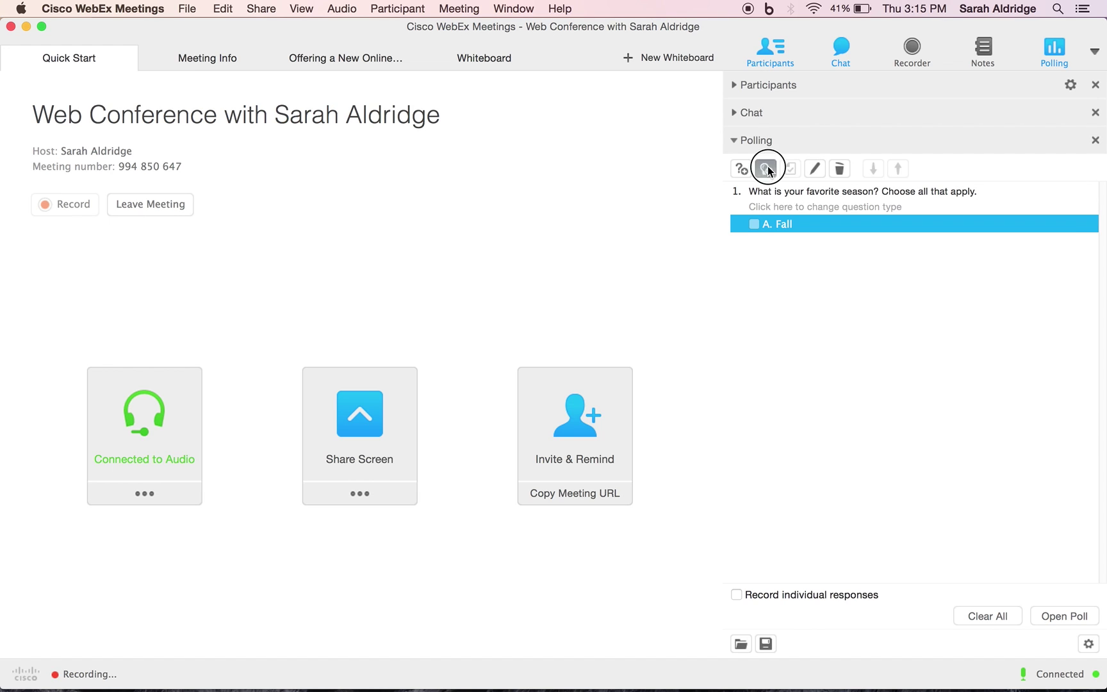
{"action": "left_click", "coordinate": [766, 168]}
{"action": "type", "text": "Spring"}
{"action": "key", "text": "Return"}
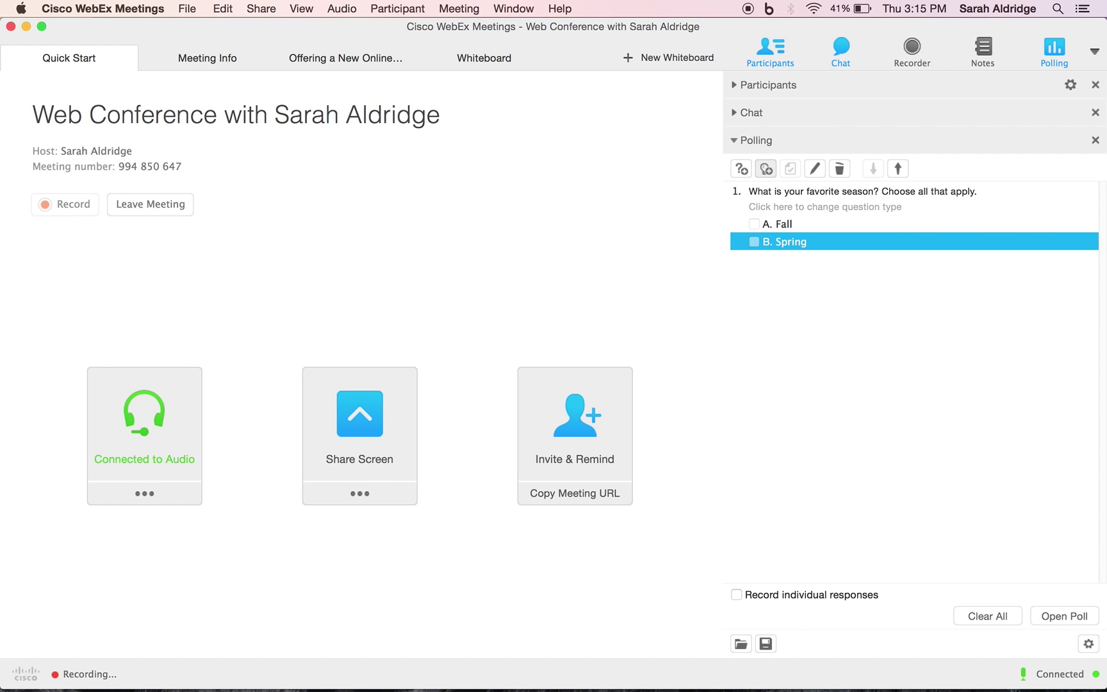
Add Summer and Winter as the third and fourth answers
{"action": "left_click", "coordinate": [768, 172]}
{"action": "type", "text": "Summer"}
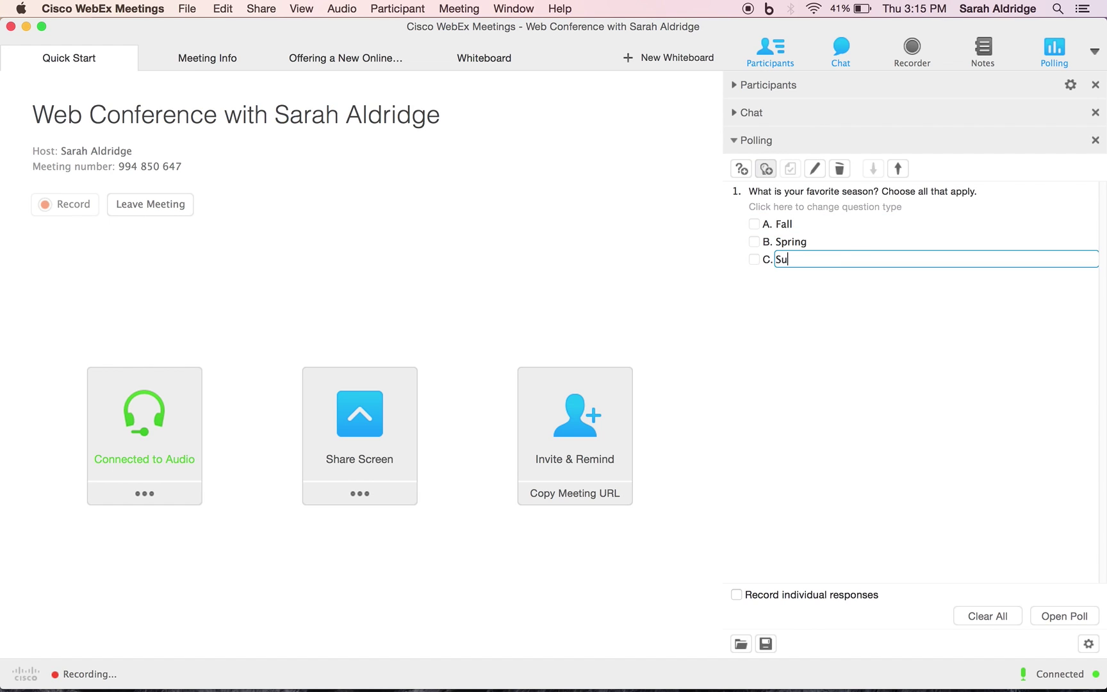
{"action": "left_click", "coordinate": [766, 168]}
{"action": "type", "text": "Win"}
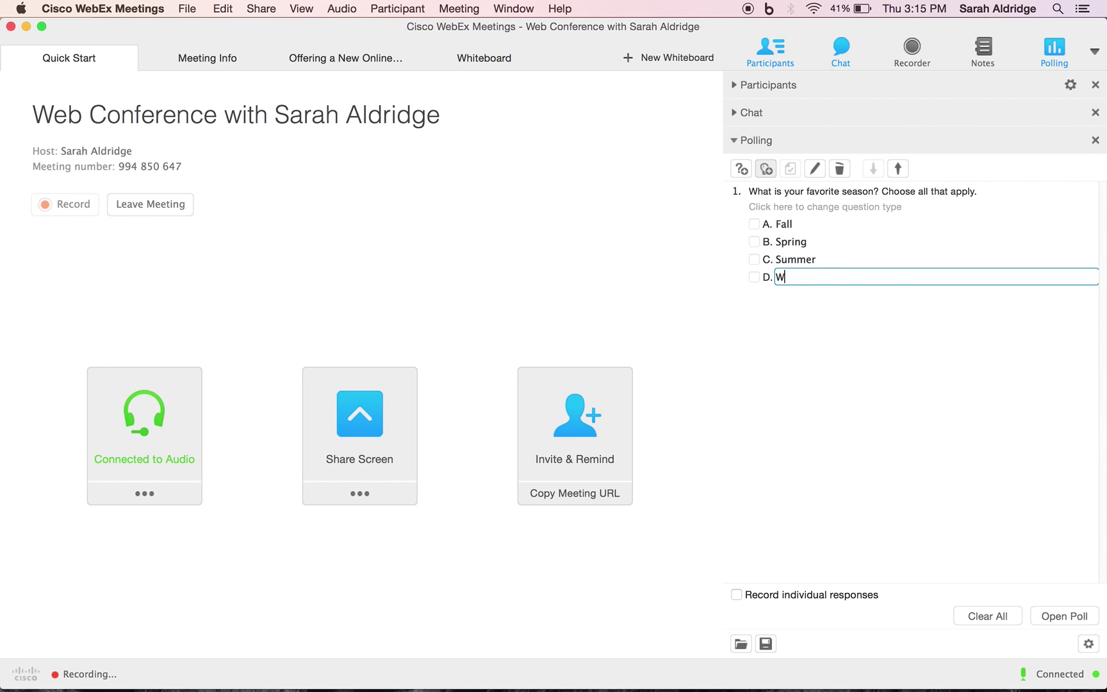
{"action": "key", "text": "BackSpace"}
{"action": "key", "text": "BackSpace"}
{"action": "type", "text": "inter"}
{"action": "key", "text": "Return"}
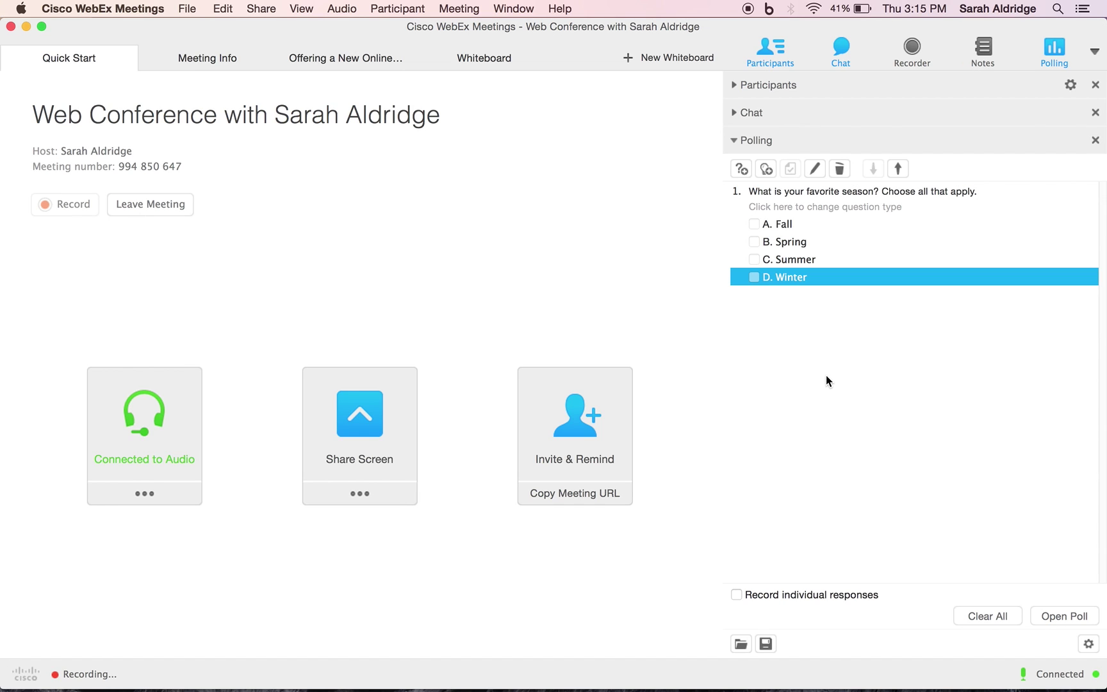
Save the season poll questions as Poll.atp, then reload them from Poll.atp
{"action": "left_click", "coordinate": [742, 645]}
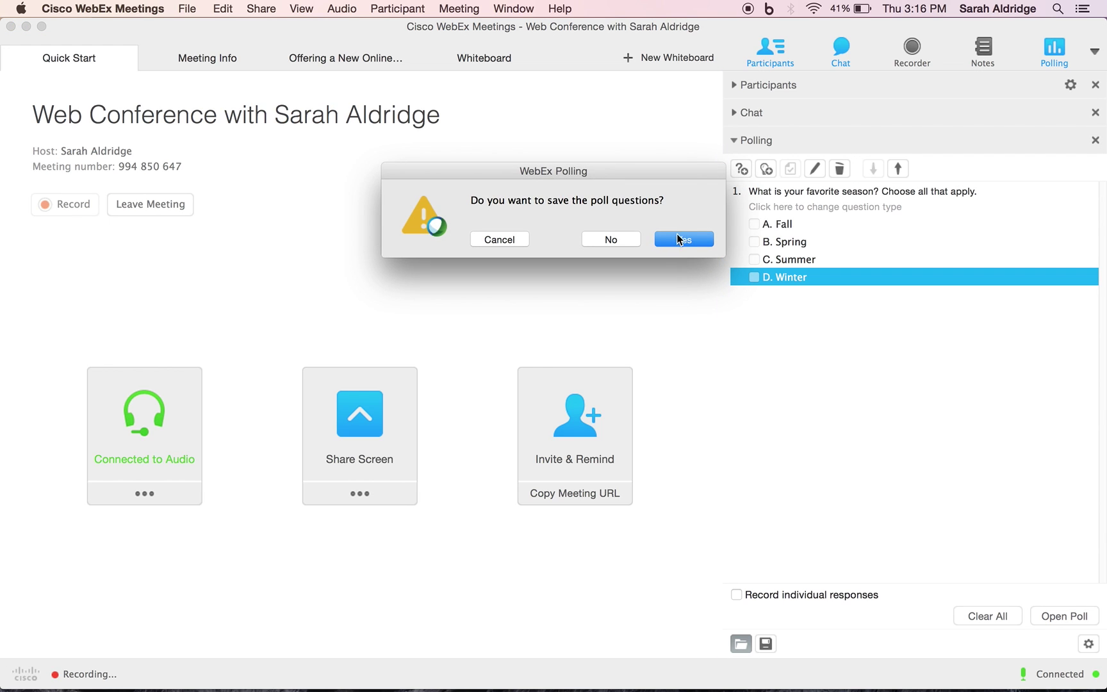
{"action": "left_click", "coordinate": [682, 242]}
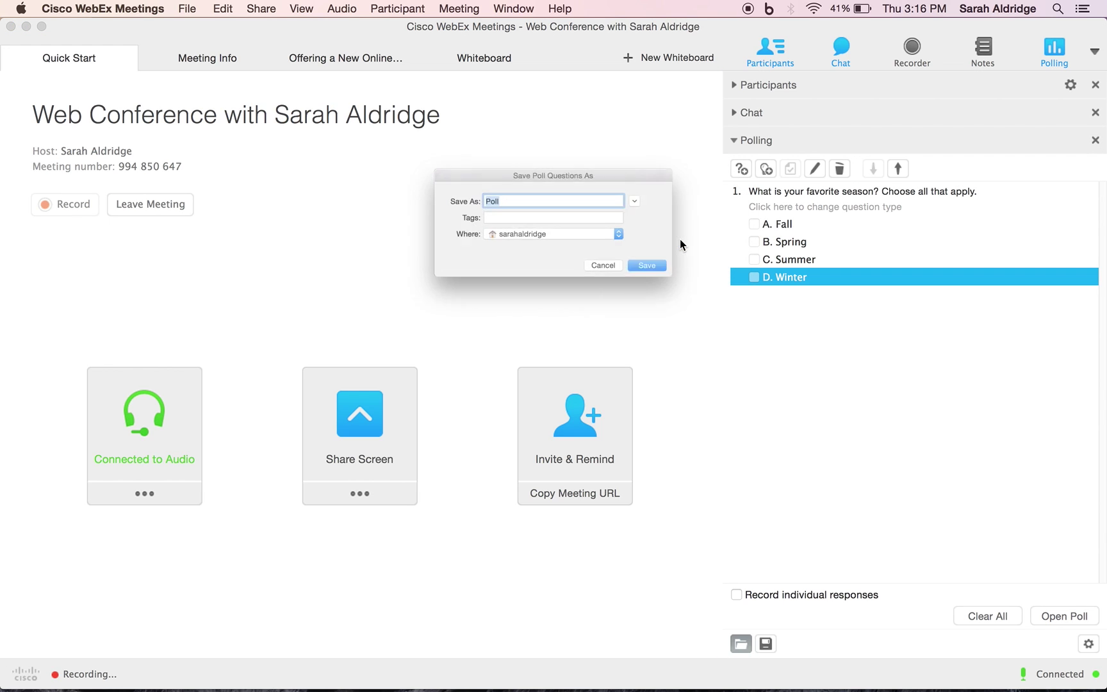
{"action": "left_click", "coordinate": [683, 279]}
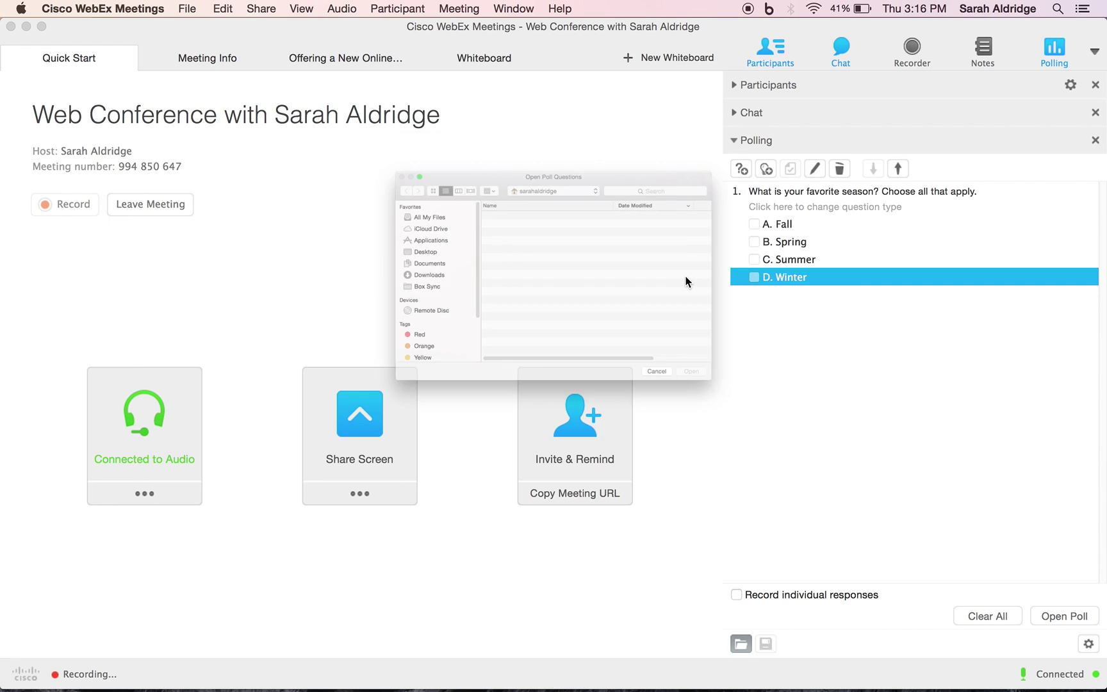
{"action": "left_click", "coordinate": [494, 170]}
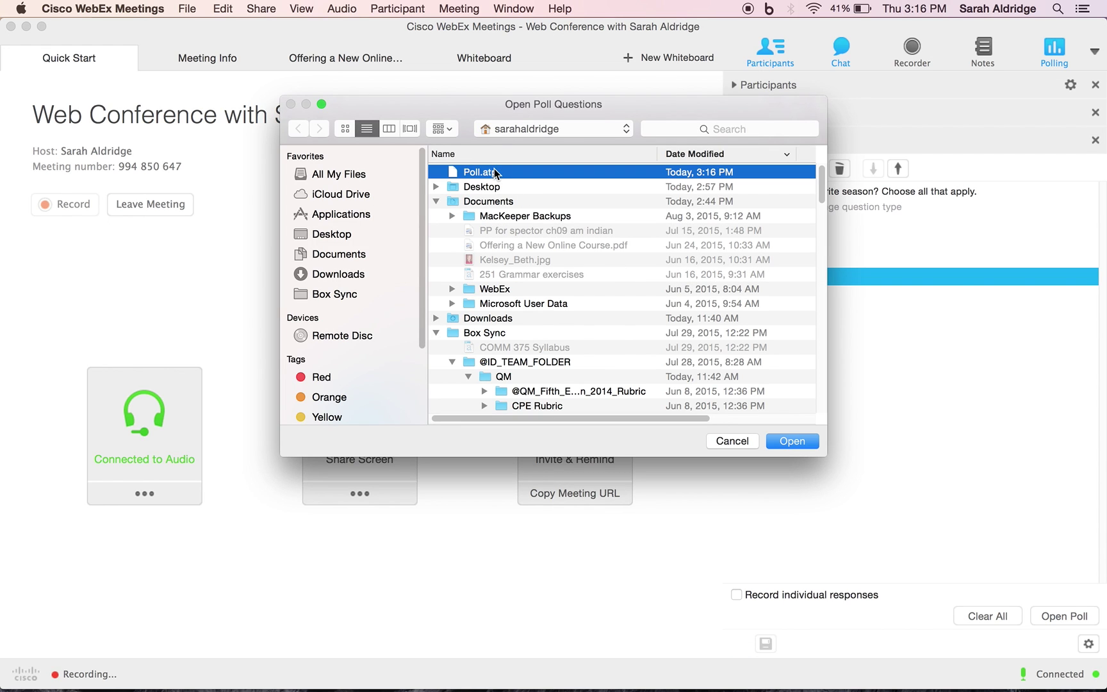
{"action": "left_click", "coordinate": [781, 433]}
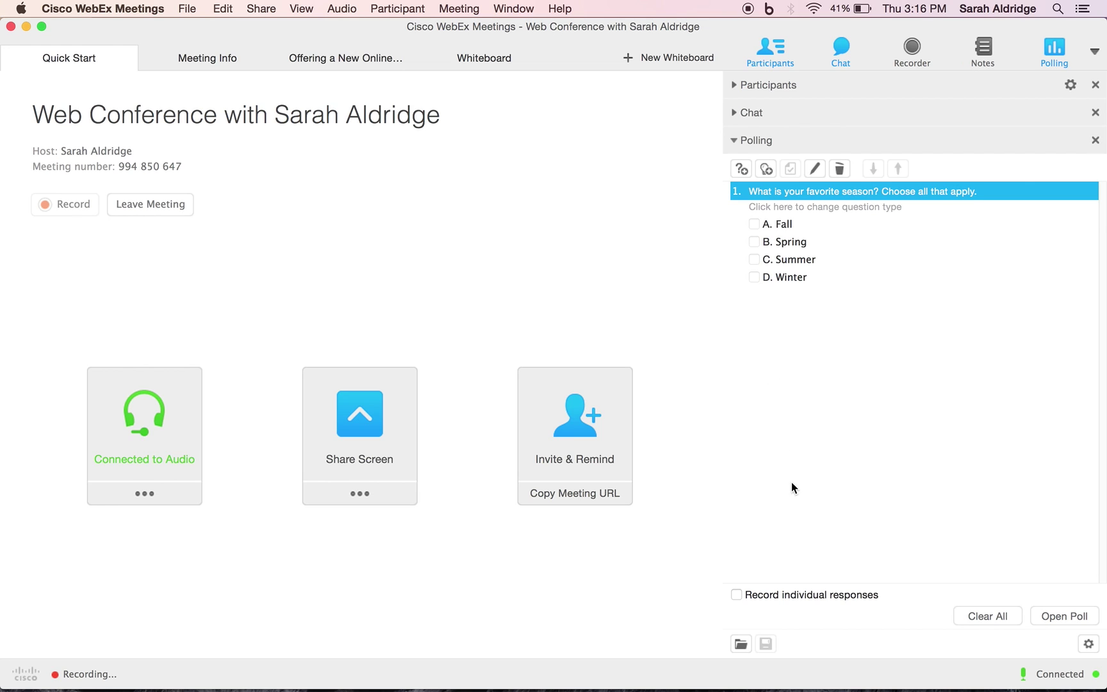
Open the season poll with individual responses recorded, and close it once both attendees answer
{"action": "left_click", "coordinate": [737, 593]}
{"action": "left_click", "coordinate": [1072, 615]}
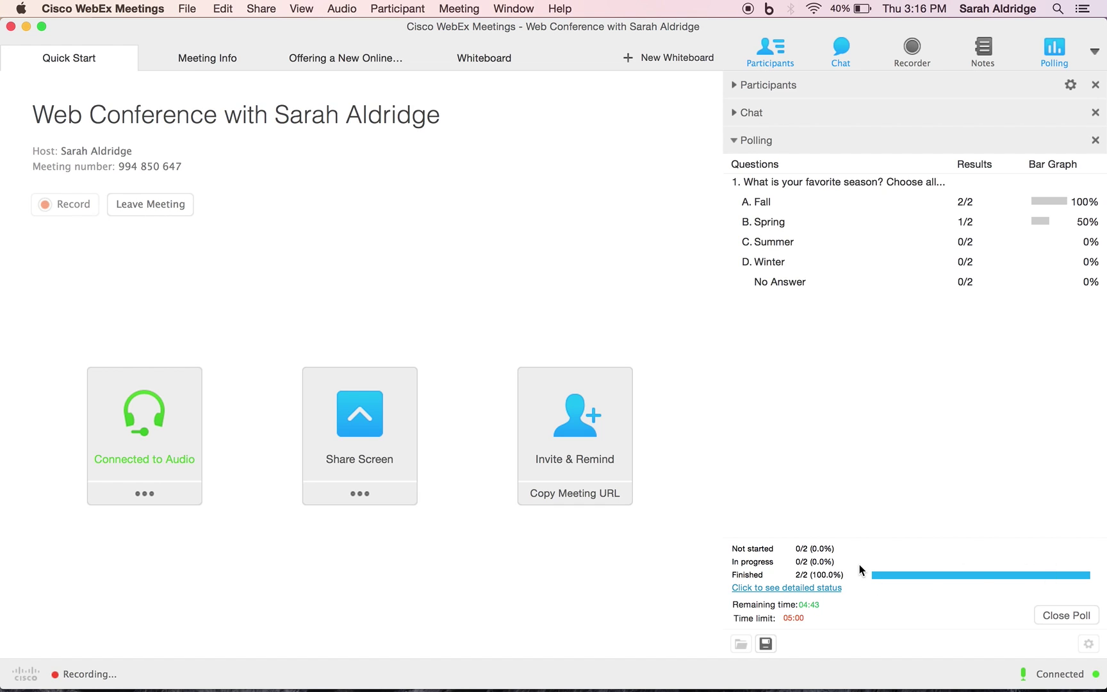
{"action": "left_click", "coordinate": [1063, 616]}
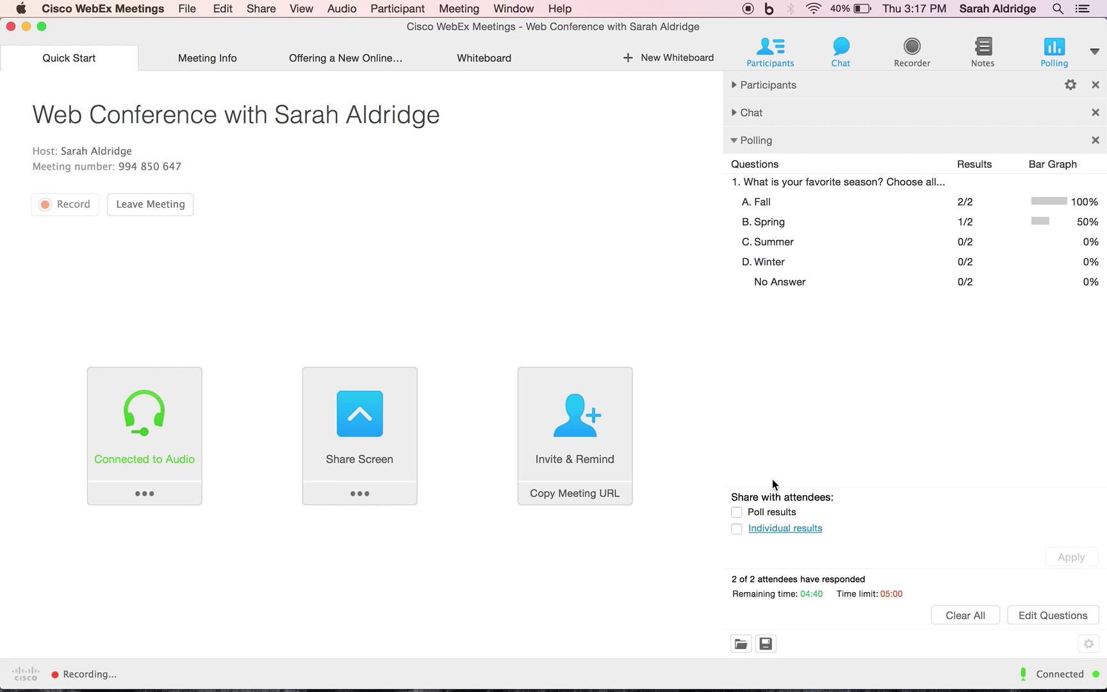
Enable sharing of Poll results with attendees and apply it
{"action": "left_click", "coordinate": [736, 510]}
{"action": "left_click", "coordinate": [1079, 561]}
{"action": "left_click", "coordinate": [786, 529]}
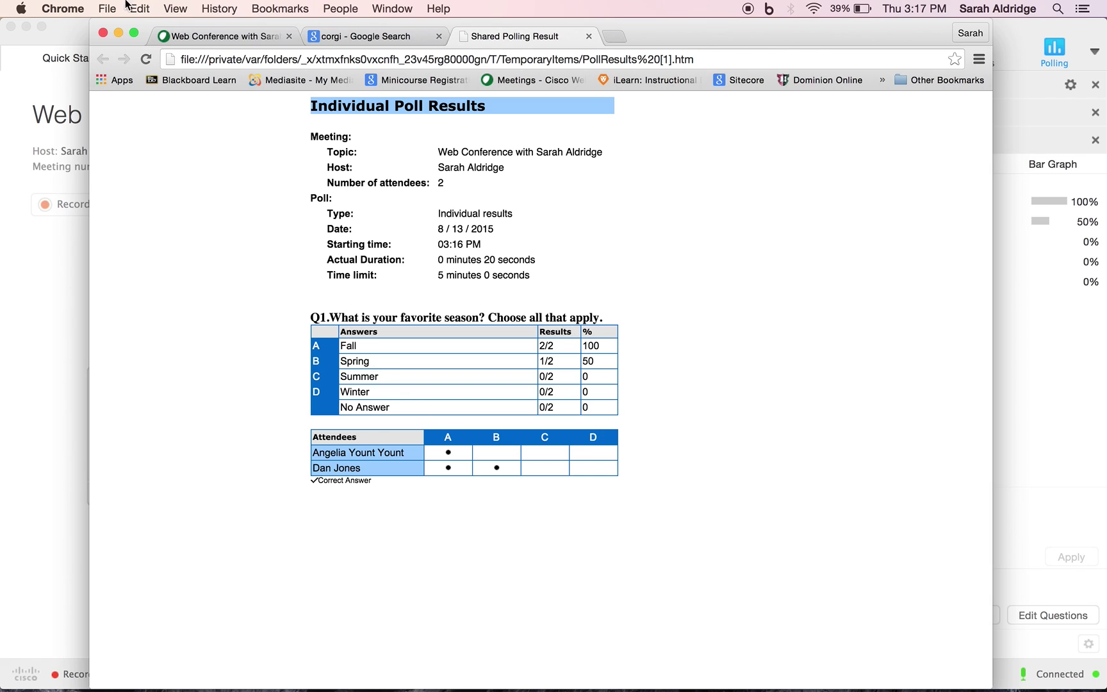
{"action": "left_click", "coordinate": [590, 36]}
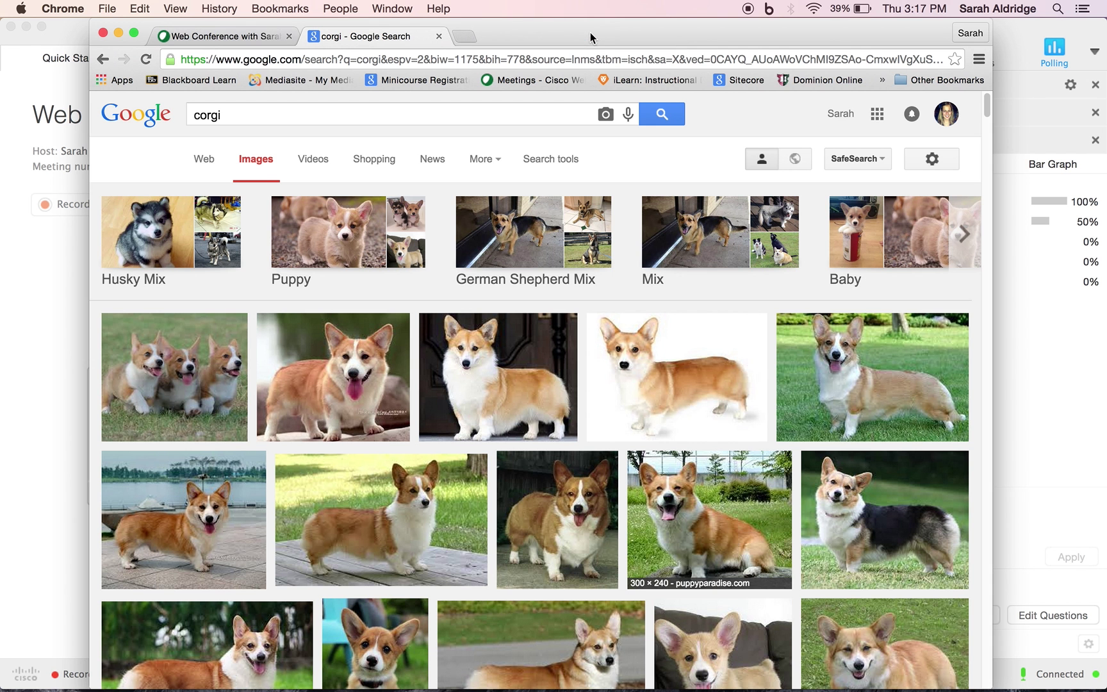
{"action": "left_click", "coordinate": [1079, 396]}
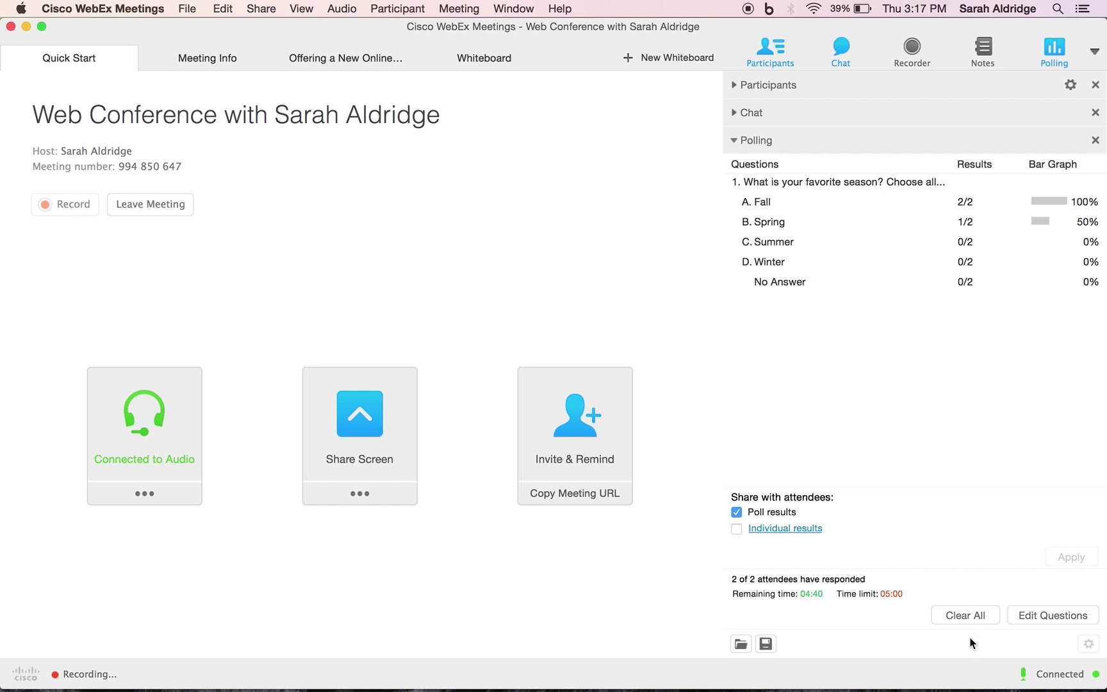
Clear all poll questions and results without saving, then expand the Participants panel
{"action": "left_click", "coordinate": [966, 616]}
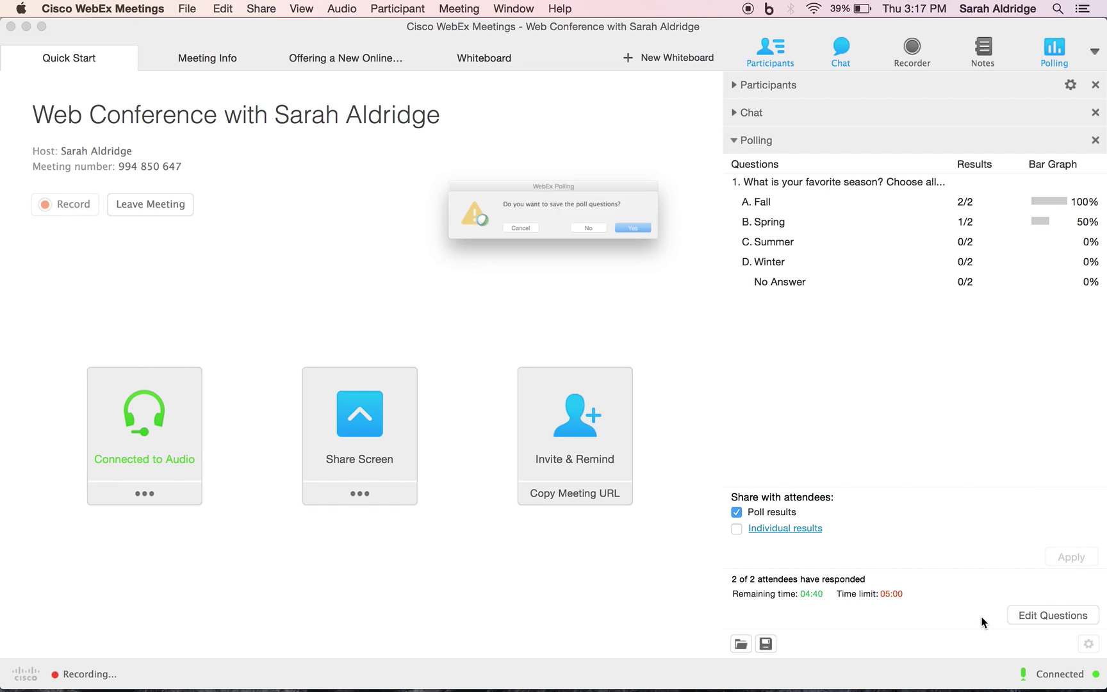
{"action": "left_click", "coordinate": [595, 237]}
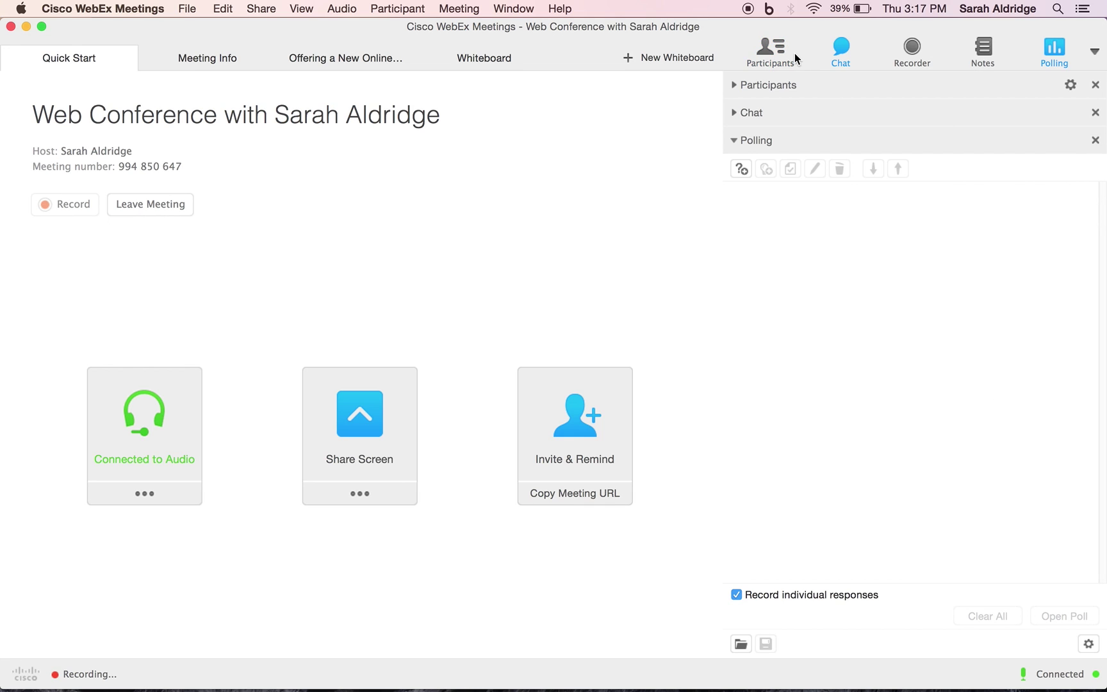
{"action": "left_click", "coordinate": [733, 85]}
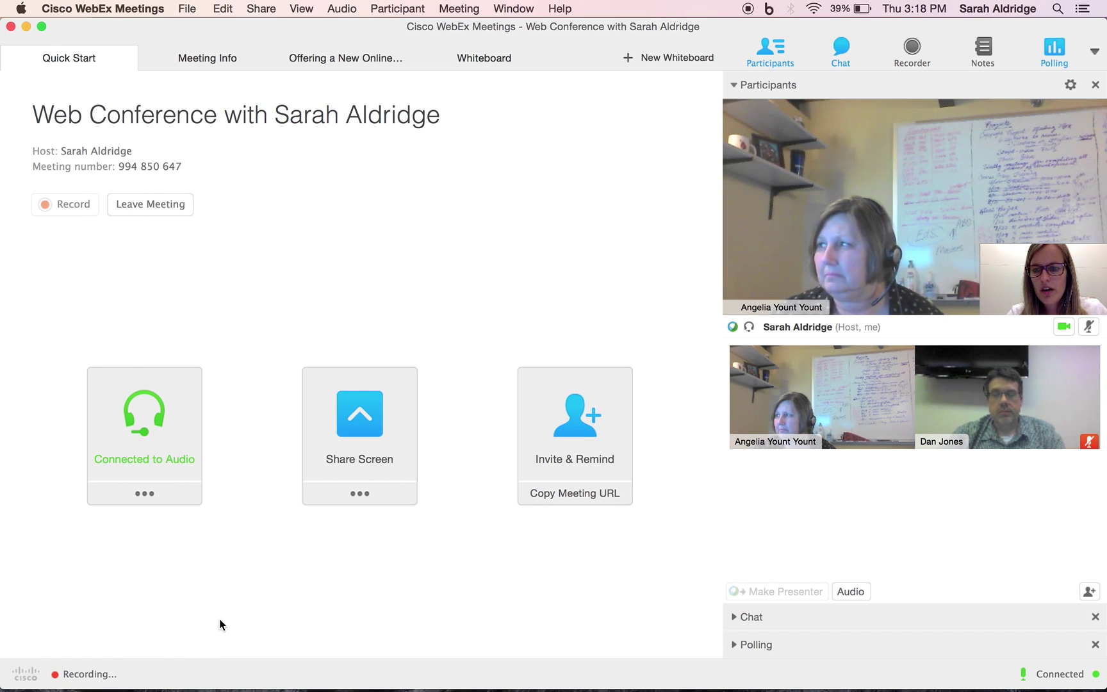
Leave the meeting and confirm End Meeting for everyone
{"action": "left_click", "coordinate": [180, 207]}
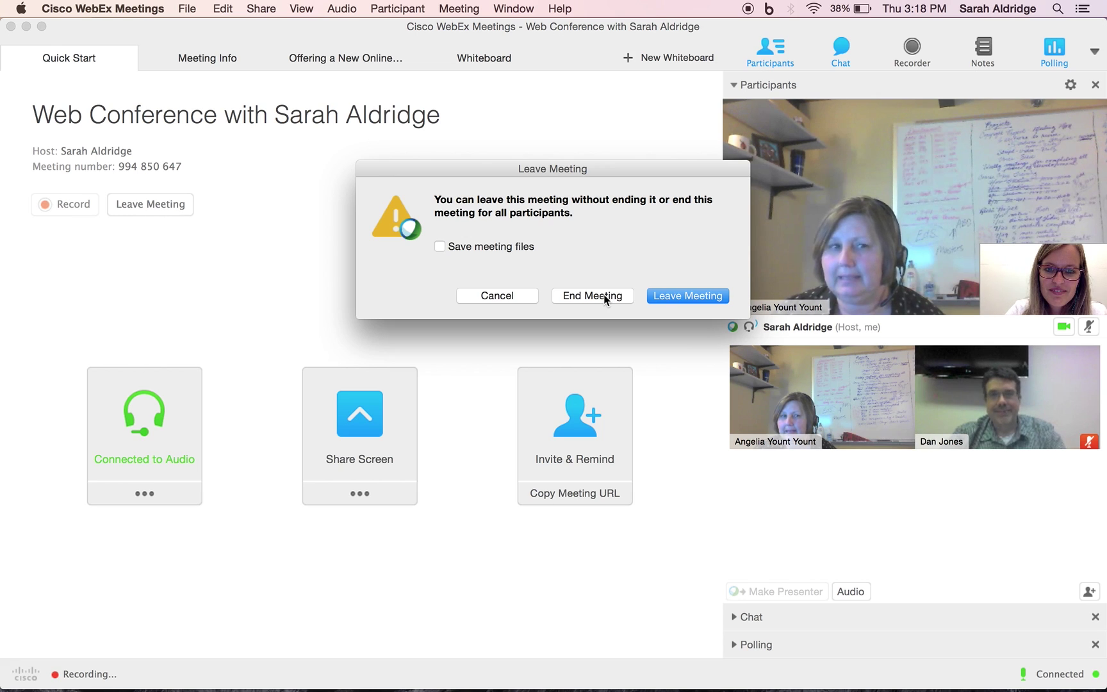
{"action": "left_click", "coordinate": [604, 294]}
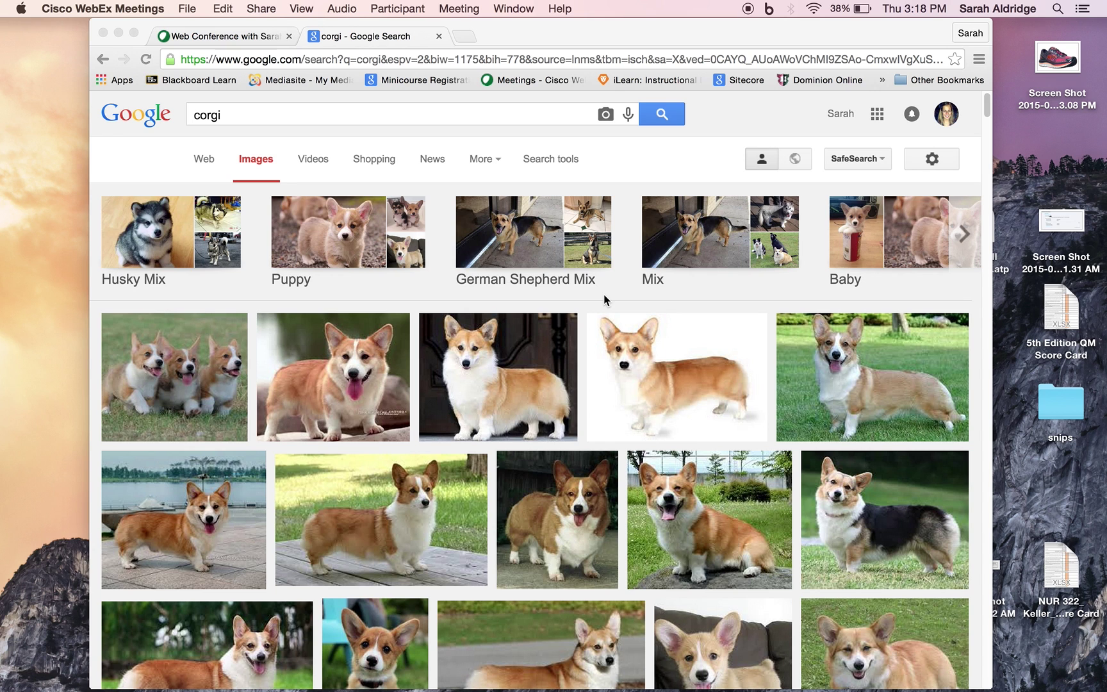
Close the corgi image search tab, refresh the page, and view the meeting recordings
{"action": "left_click", "coordinate": [439, 36]}
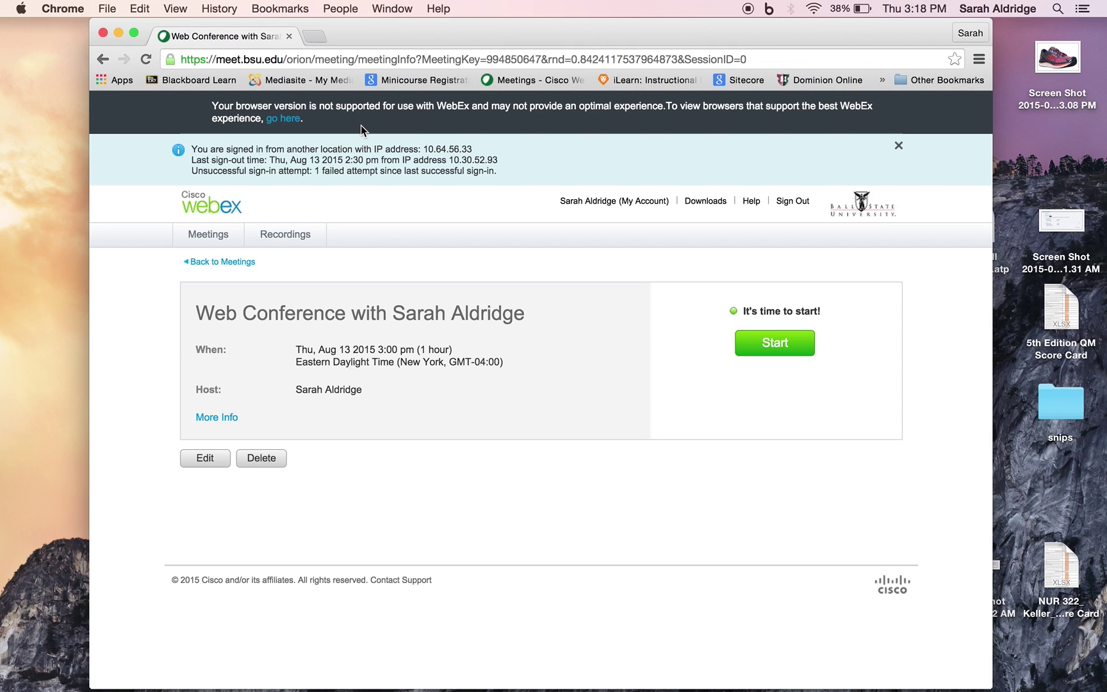
{"action": "left_click", "coordinate": [146, 59]}
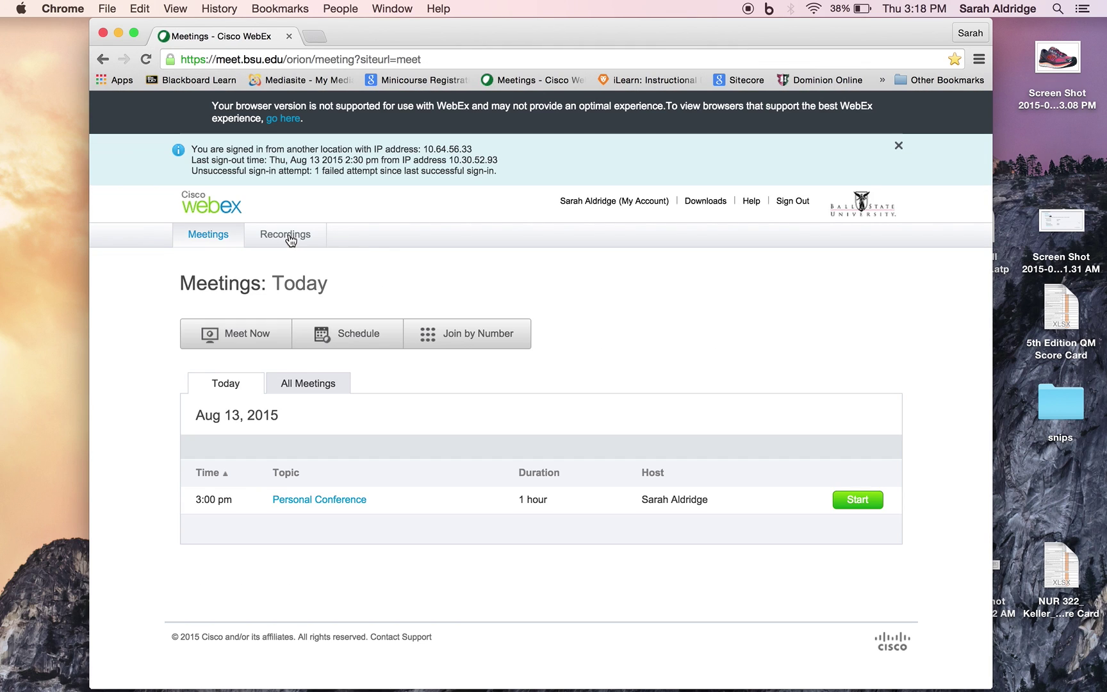
{"action": "left_click", "coordinate": [290, 239]}
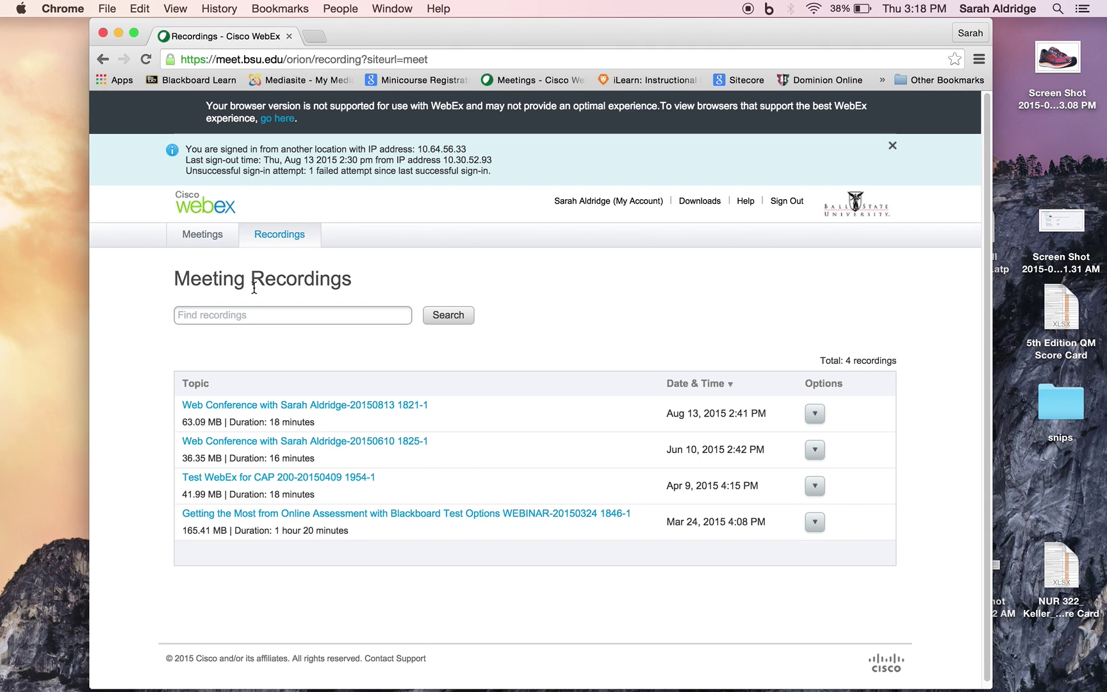
Return to the Meetings list and filter it from All Meetings to Today
{"action": "left_click", "coordinate": [216, 248]}
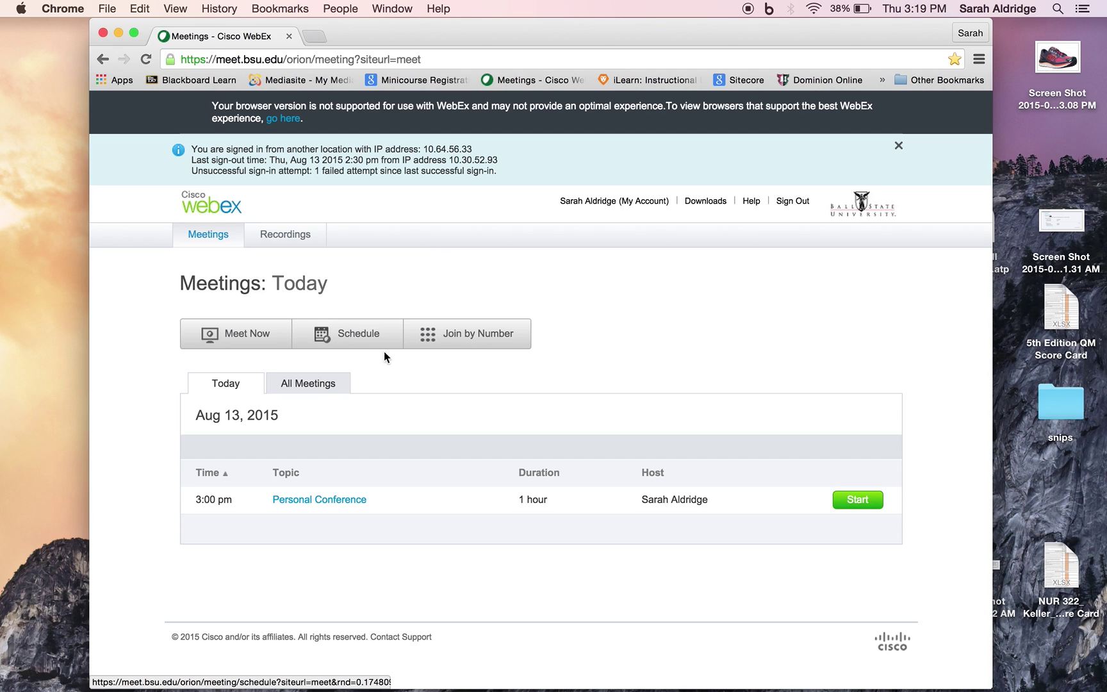
{"action": "left_click", "coordinate": [343, 382]}
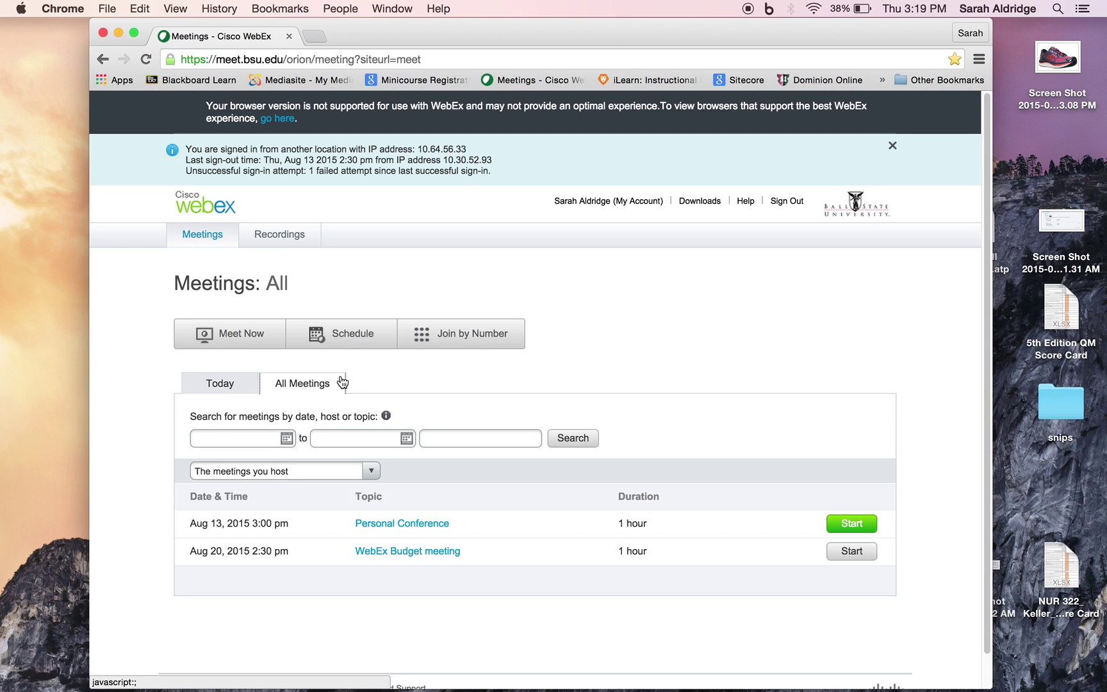
{"action": "left_click", "coordinate": [255, 385]}
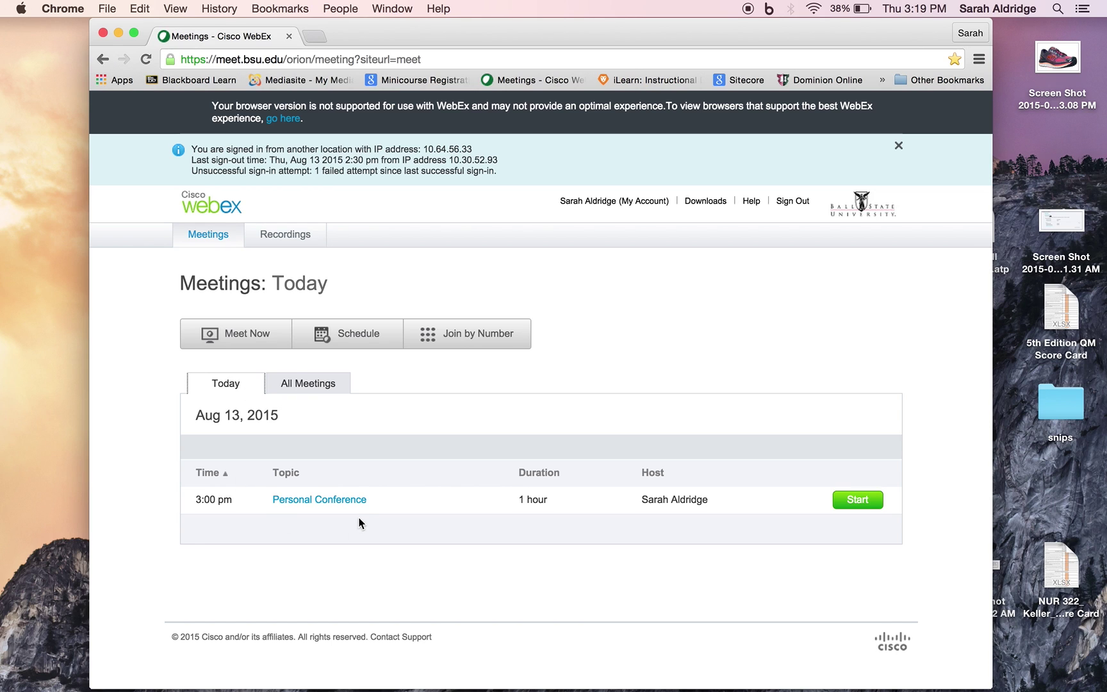
Start a new meeting titled 'Personal conference 2'
{"action": "left_click", "coordinate": [351, 340]}
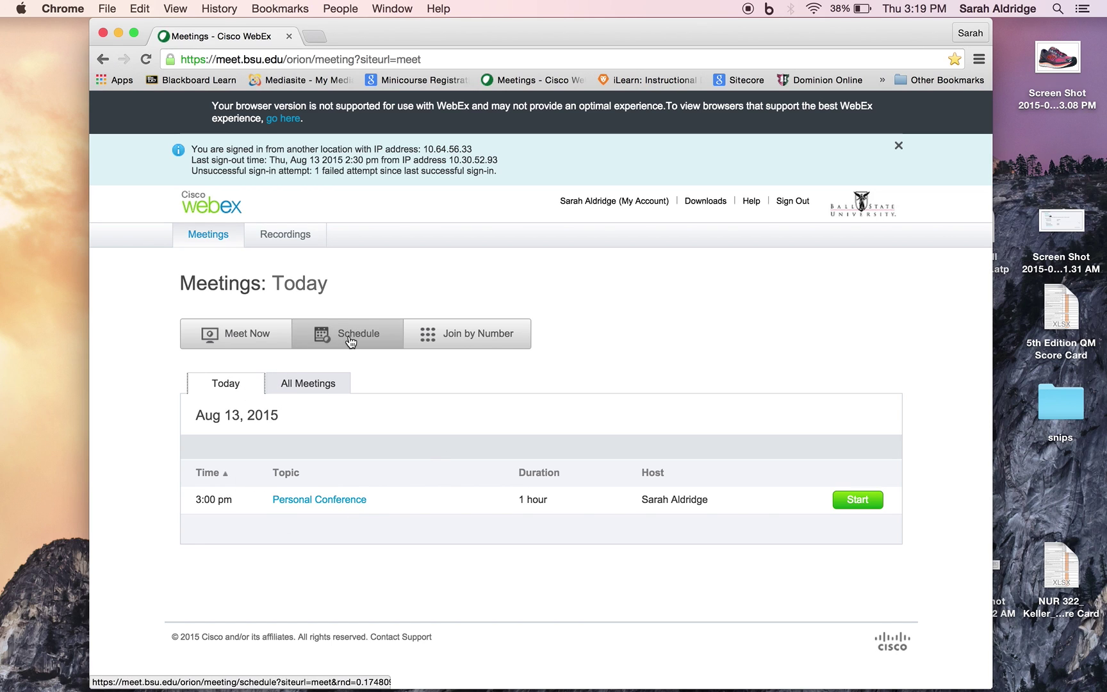
{"action": "scroll", "coordinate": [351, 342], "scroll_direction": "down", "scroll_amount": 2}
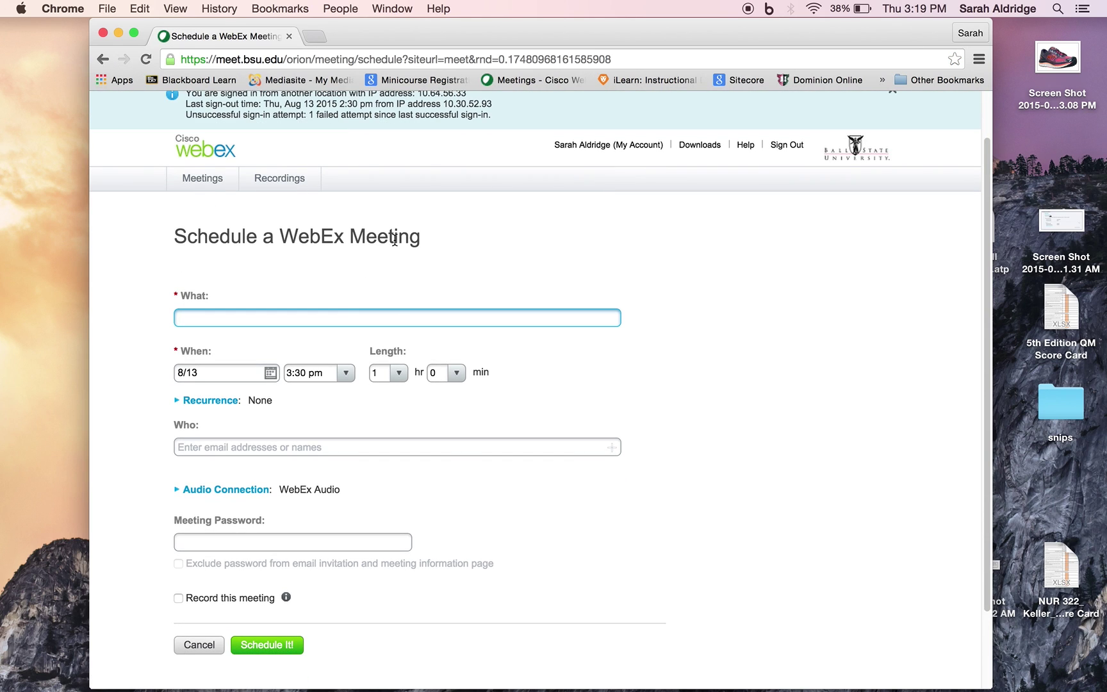
{"action": "type", "text": "Personal conference 12"}
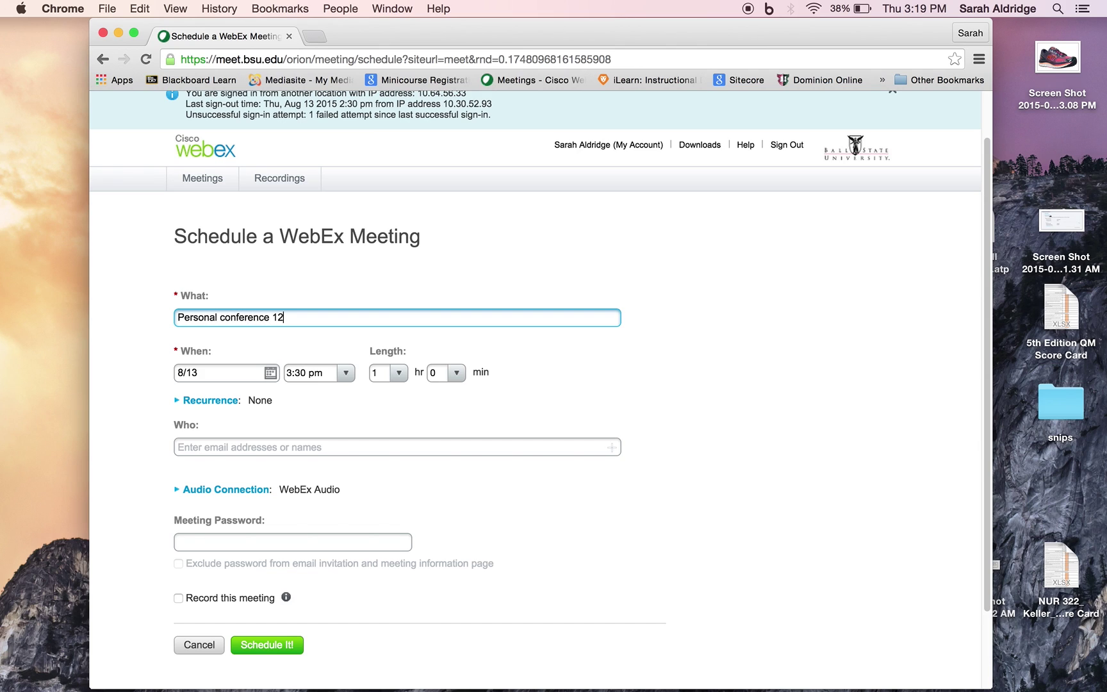
{"action": "key", "text": "BackSpace"}
{"action": "key", "text": "BackSpace"}
{"action": "type", "text": "2"}
{"action": "scroll", "coordinate": [316, 254], "scroll_direction": "down", "scroll_amount": 1}
{"action": "scroll", "coordinate": [314, 248], "scroll_direction": "down", "scroll_amount": 1}
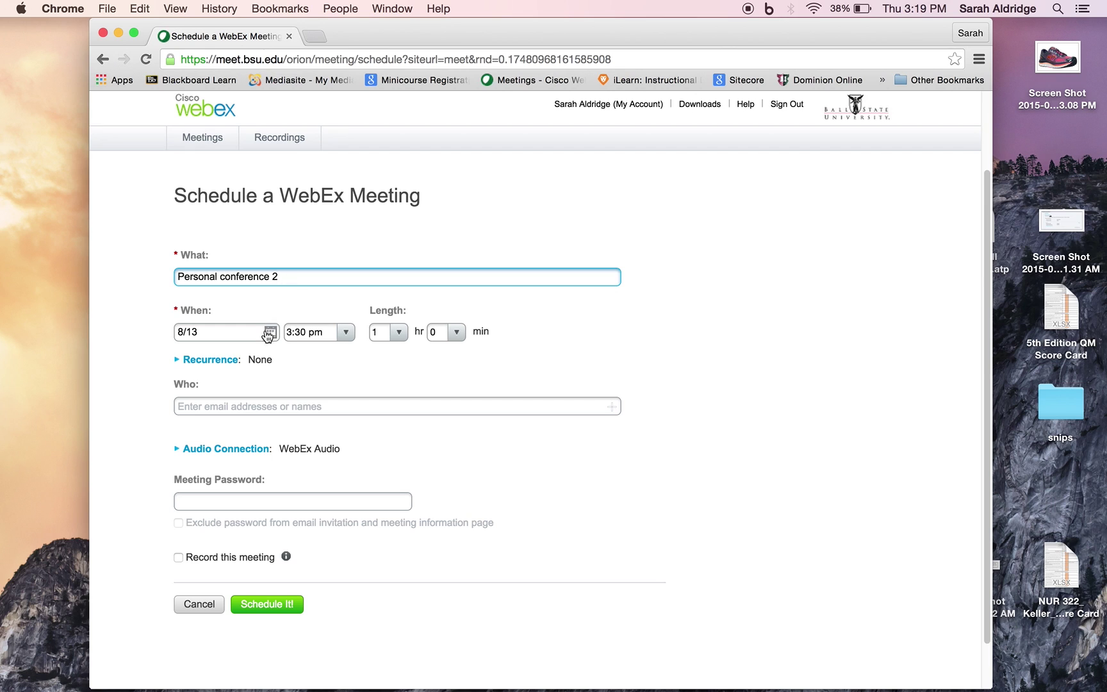
Set the meeting date to August 14 and invite an attendee by username
{"action": "left_click", "coordinate": [270, 332]}
{"action": "left_click", "coordinate": [293, 432]}
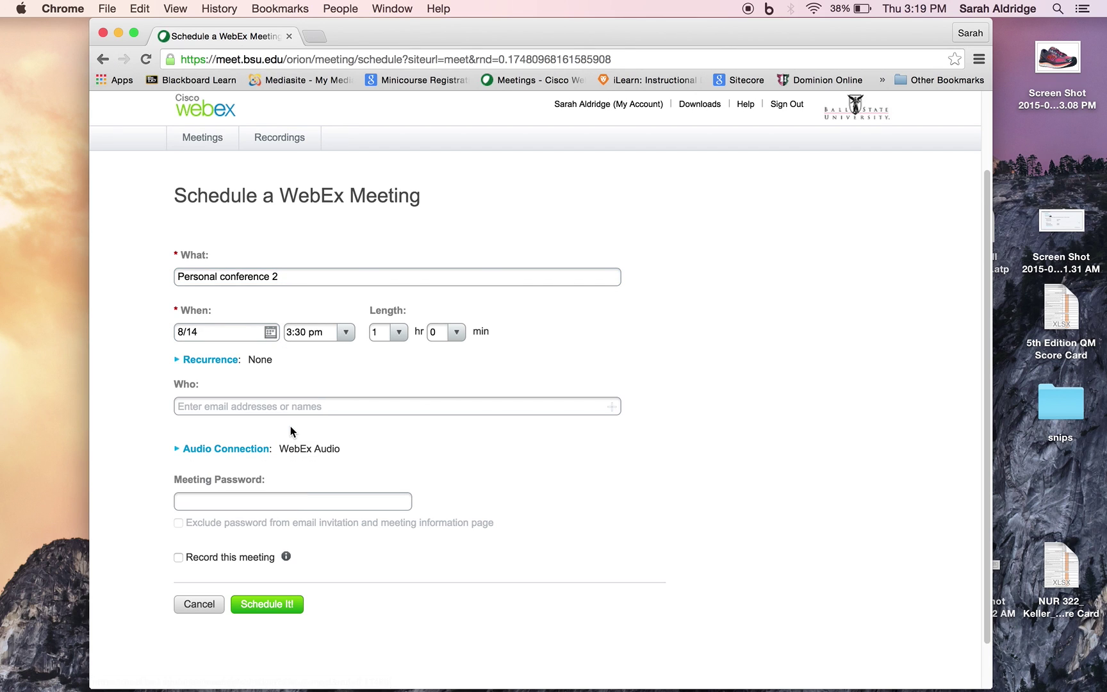
{"action": "scroll", "coordinate": [287, 432], "scroll_direction": "down", "scroll_amount": 2}
{"action": "left_click", "coordinate": [280, 352]}
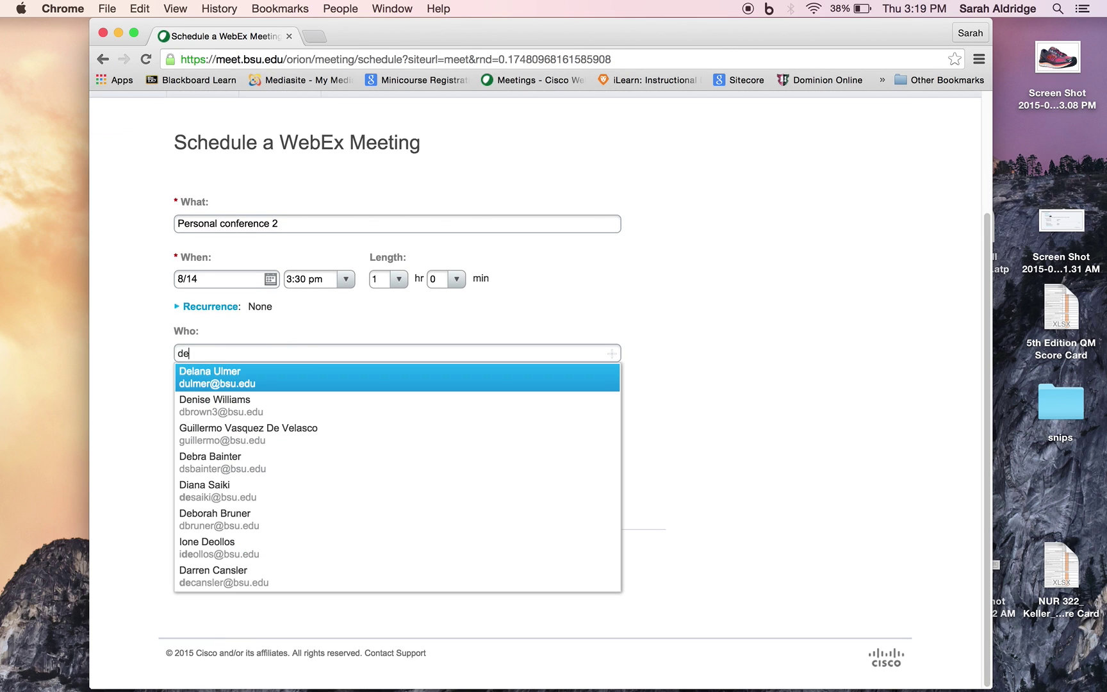
{"action": "key", "text": "Return"}
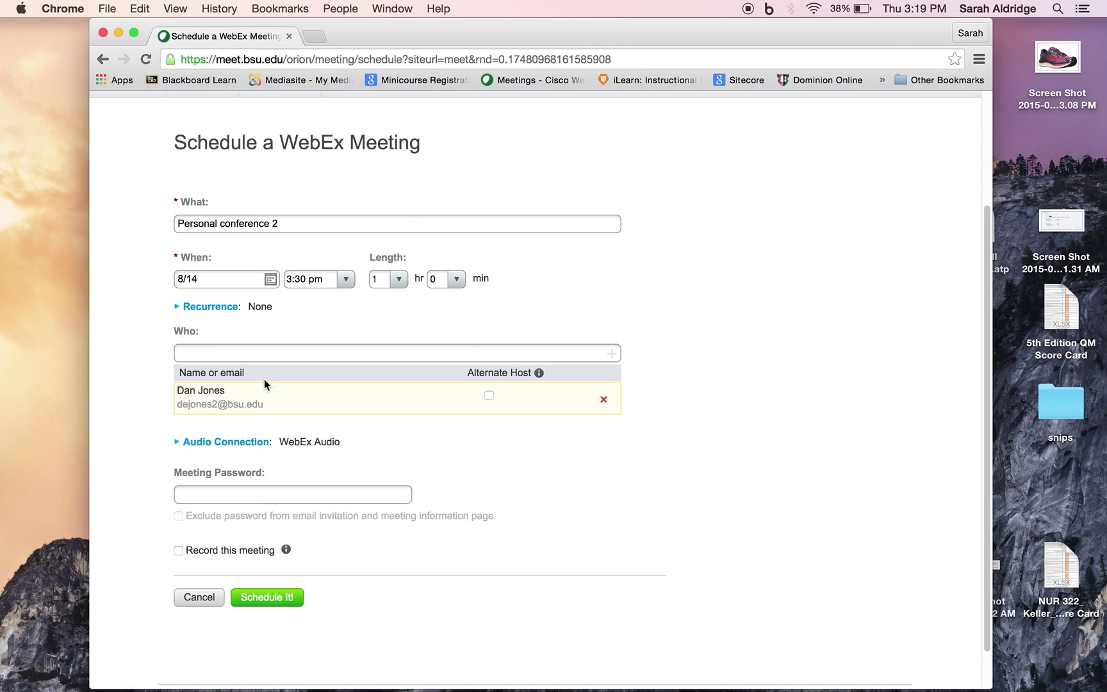
Choose Personal Conferencing - Account 1 audio, then cancel and discard the draft
{"action": "scroll", "coordinate": [399, 426], "scroll_direction": "down", "scroll_amount": 2}
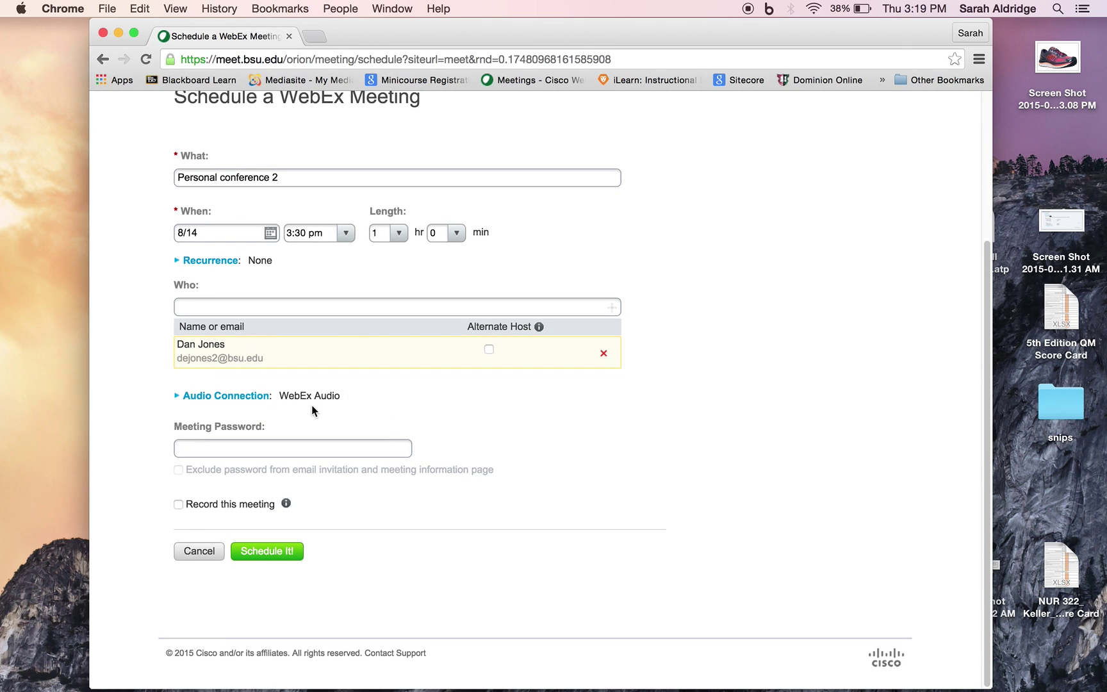
{"action": "left_click", "coordinate": [258, 402]}
{"action": "left_click", "coordinate": [411, 418]}
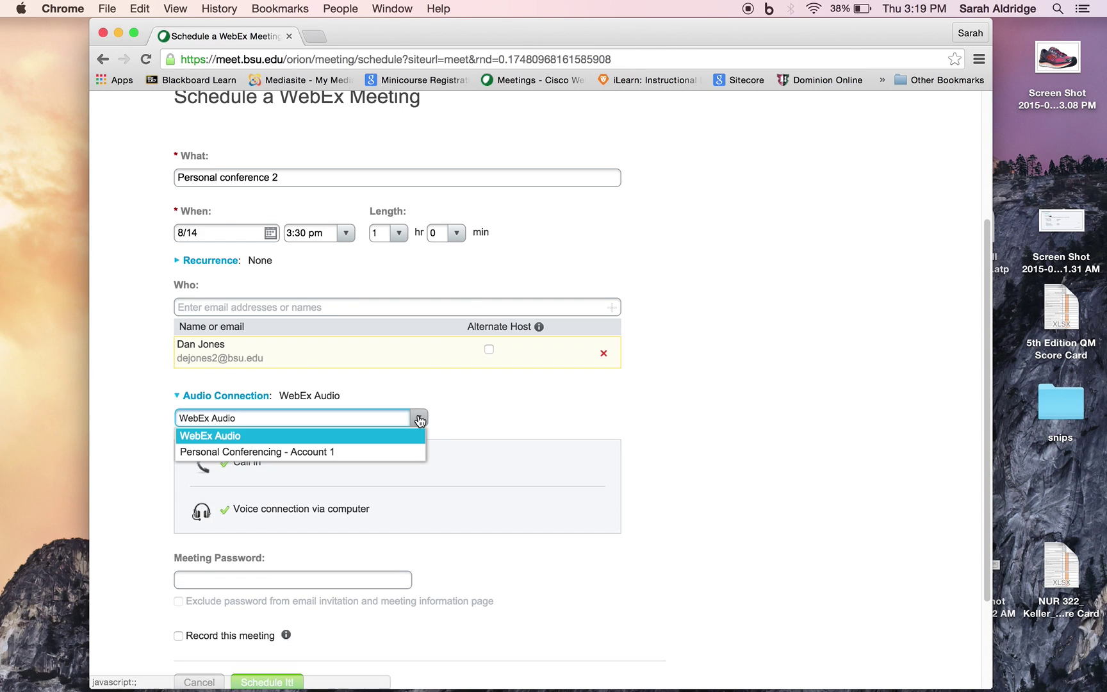
{"action": "left_click", "coordinate": [372, 453]}
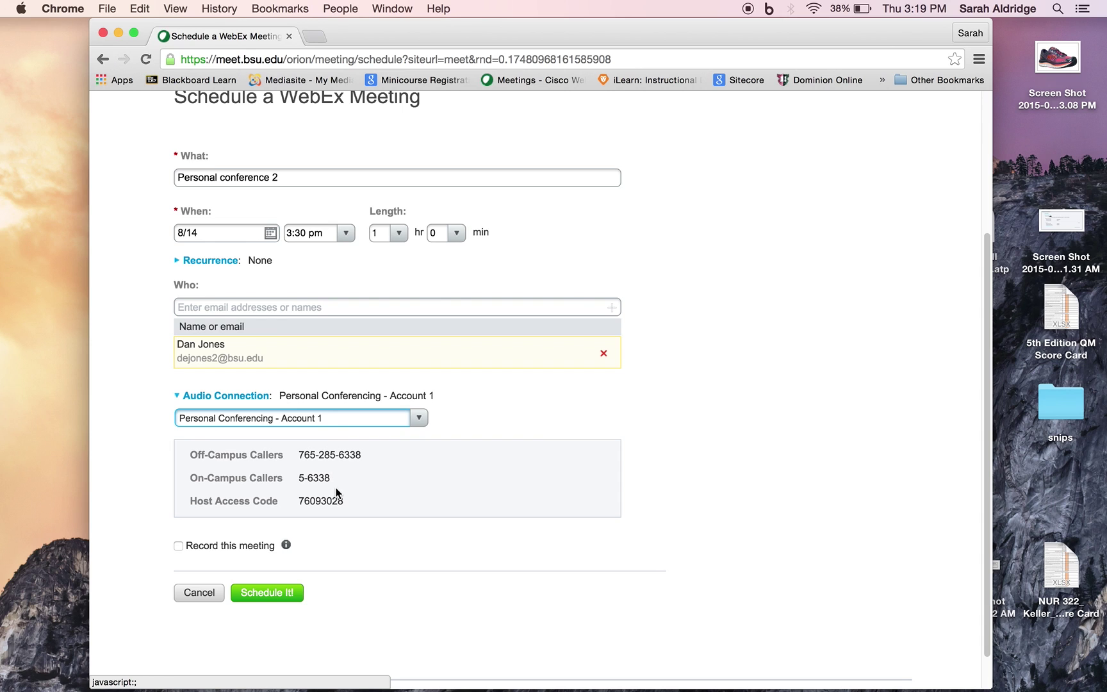
{"action": "left_click", "coordinate": [195, 594]}
{"action": "left_click", "coordinate": [730, 423]}
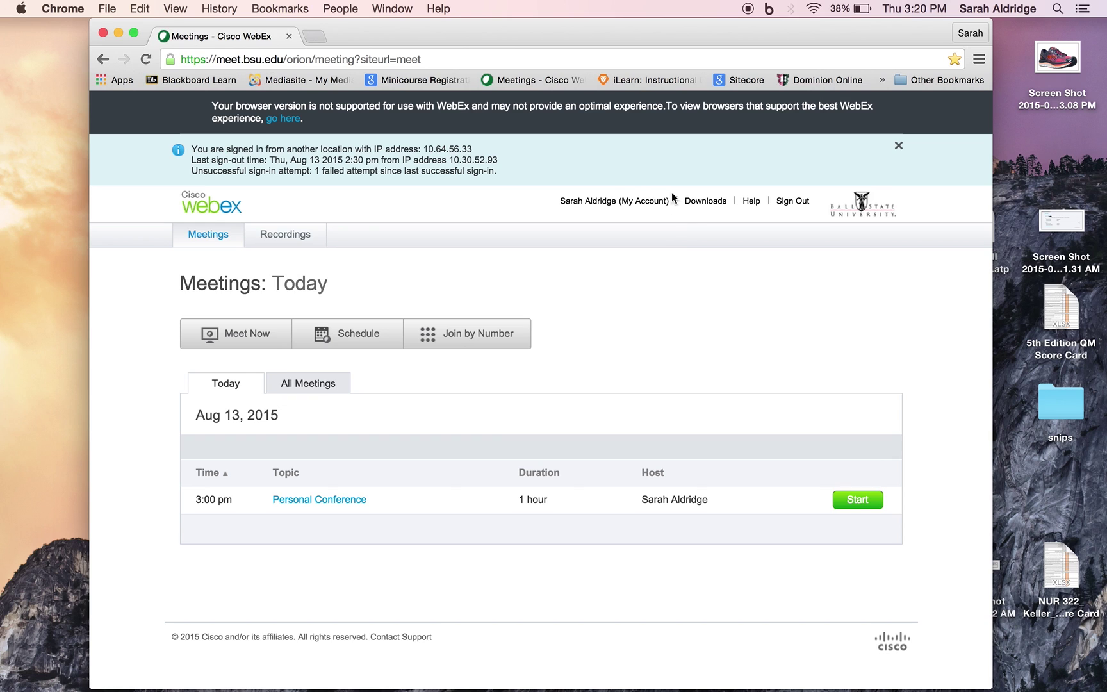
Open My Account and scroll down to My Audio Connection Options
{"action": "left_click", "coordinate": [648, 204]}
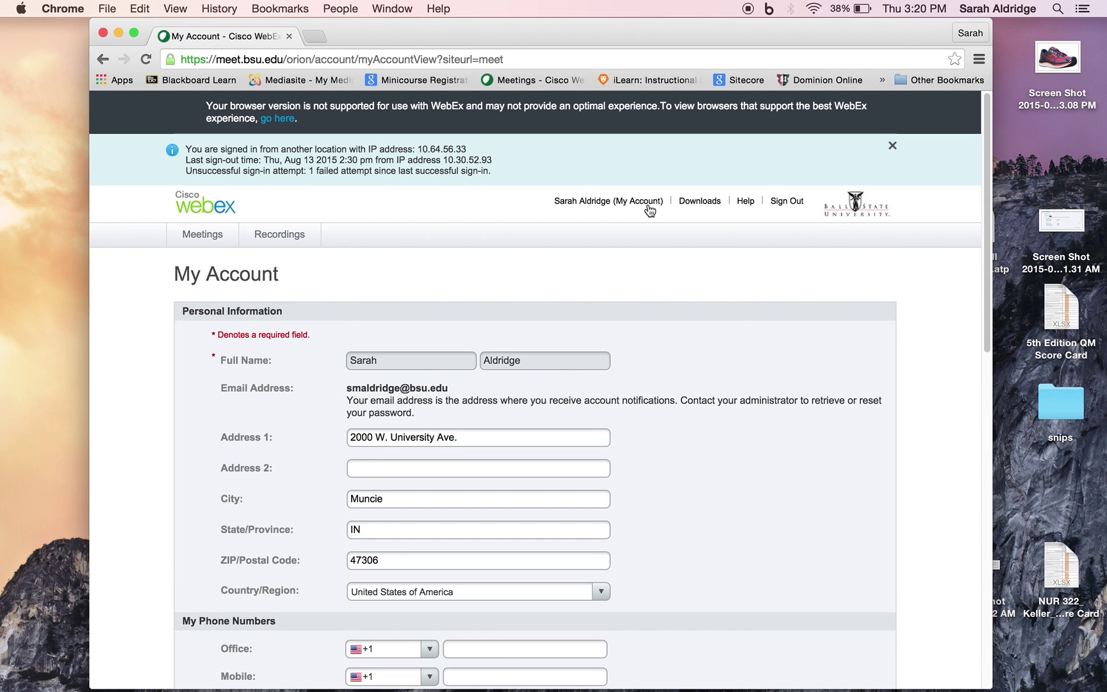
{"action": "scroll", "coordinate": [653, 353], "scroll_direction": "down", "scroll_amount": 10}
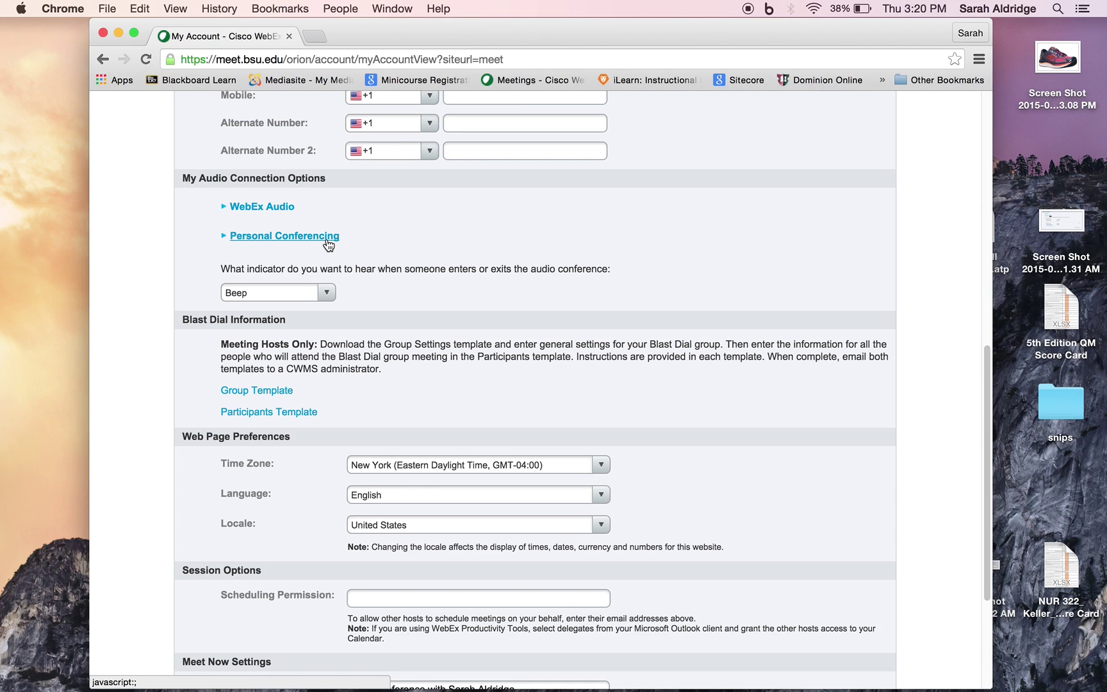
{"action": "double_click", "coordinate": [1056, 221]}
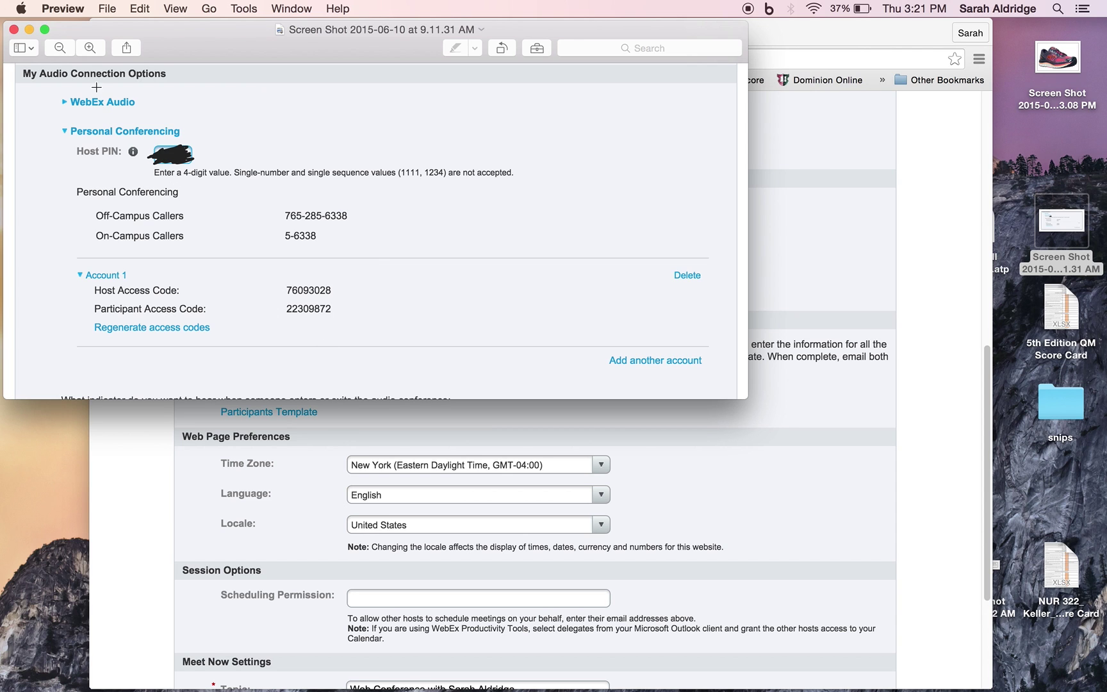
{"action": "left_click", "coordinate": [13, 28]}
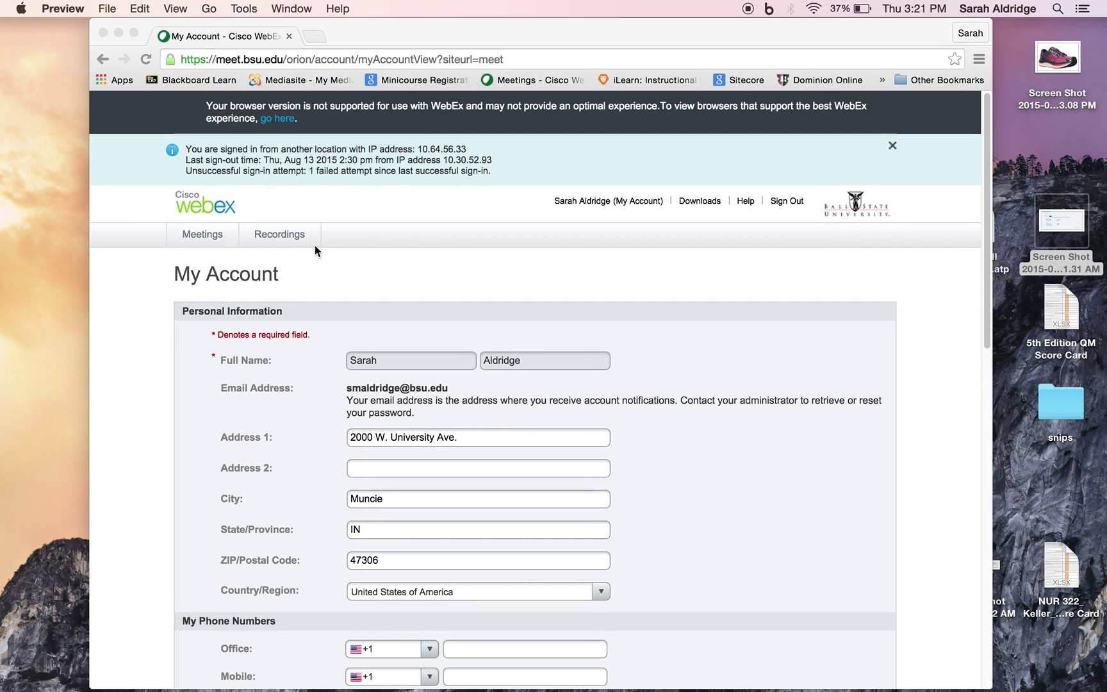
Bring the browser forward and open the meeting recordings list
{"action": "left_click", "coordinate": [279, 236]}
{"action": "left_click", "coordinate": [279, 235]}
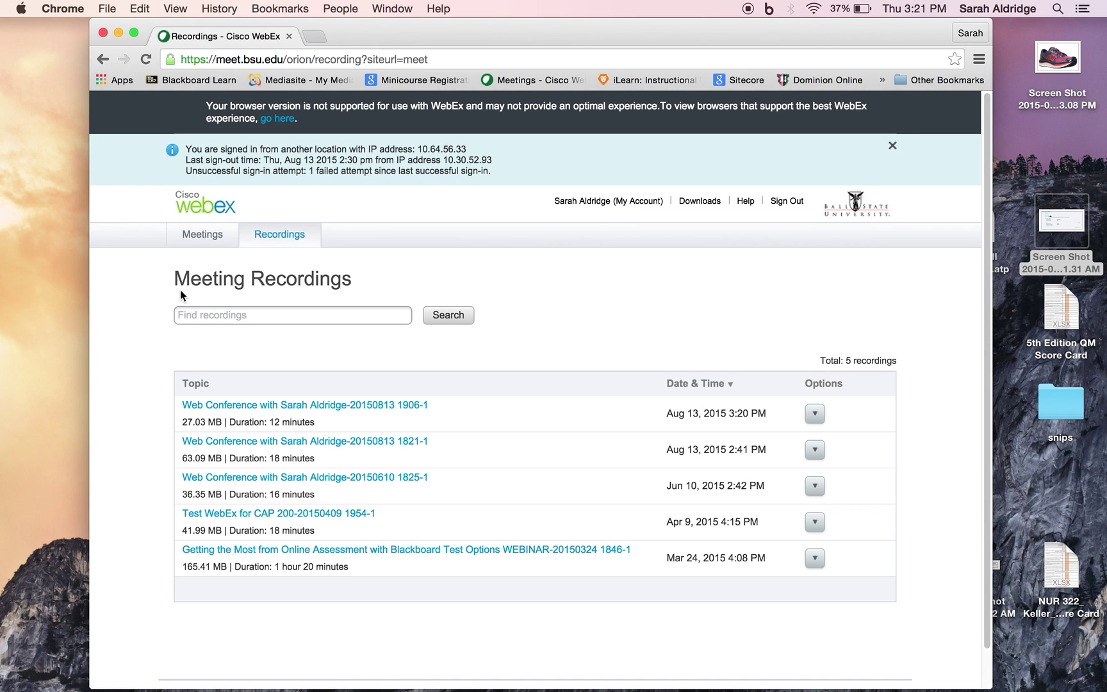
{"action": "scroll", "coordinate": [180, 292], "scroll_direction": "down", "scroll_amount": 1}
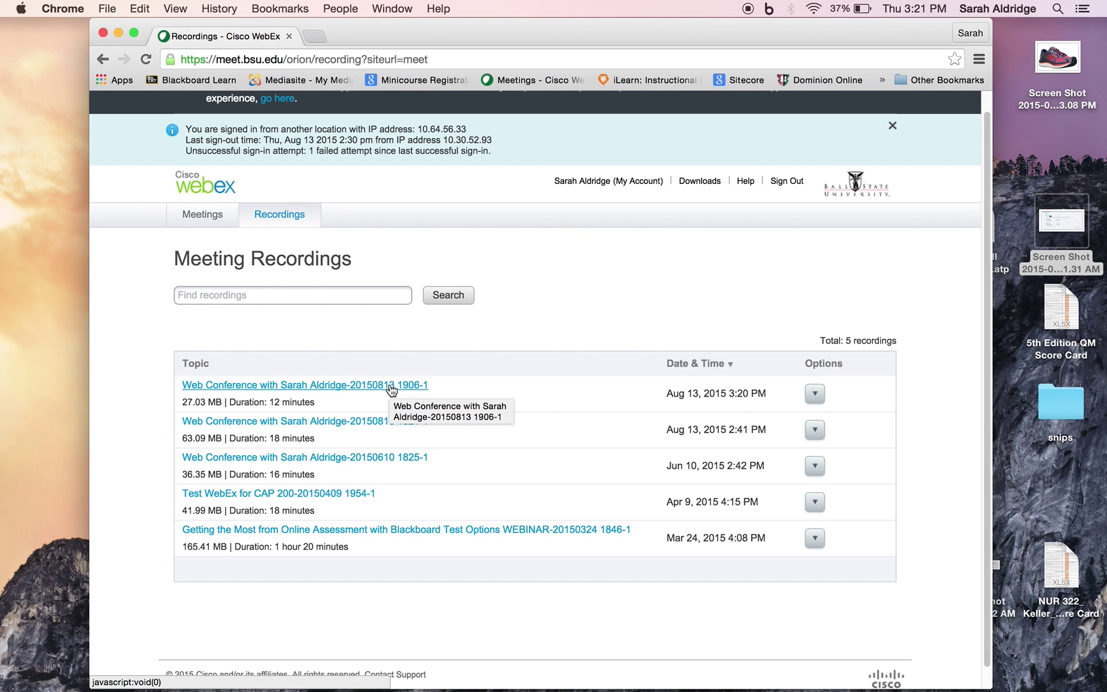
Confirm Mac as the Network Recording Player OS under Downloads, then return to Recordings
{"action": "left_click", "coordinate": [713, 188]}
{"action": "scroll", "coordinate": [556, 352], "scroll_direction": "down", "scroll_amount": 5}
{"action": "scroll", "coordinate": [556, 353], "scroll_direction": "down", "scroll_amount": 2}
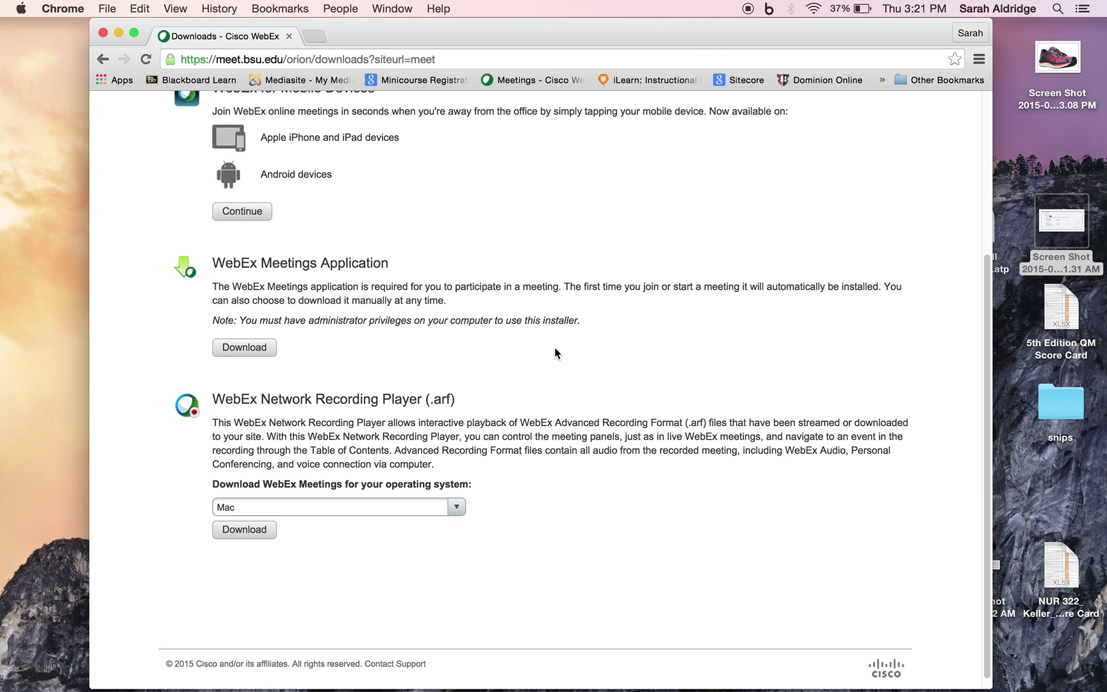
{"action": "scroll", "coordinate": [343, 410], "scroll_direction": "up", "scroll_amount": 7}
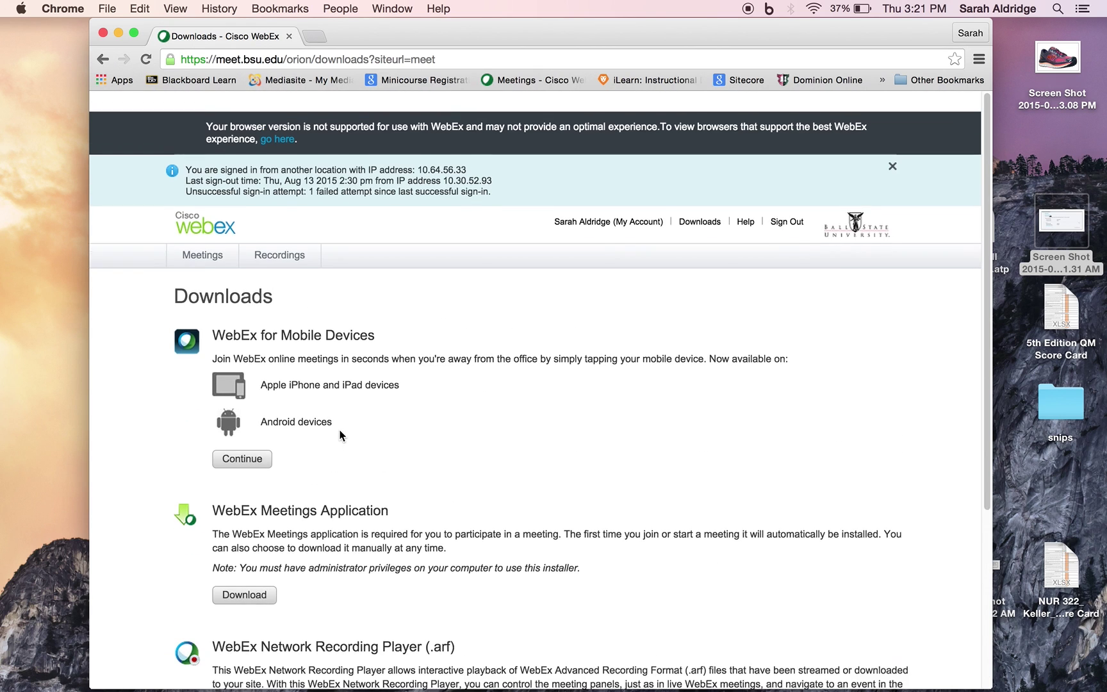
{"action": "scroll", "coordinate": [530, 582], "scroll_direction": "down", "scroll_amount": 7}
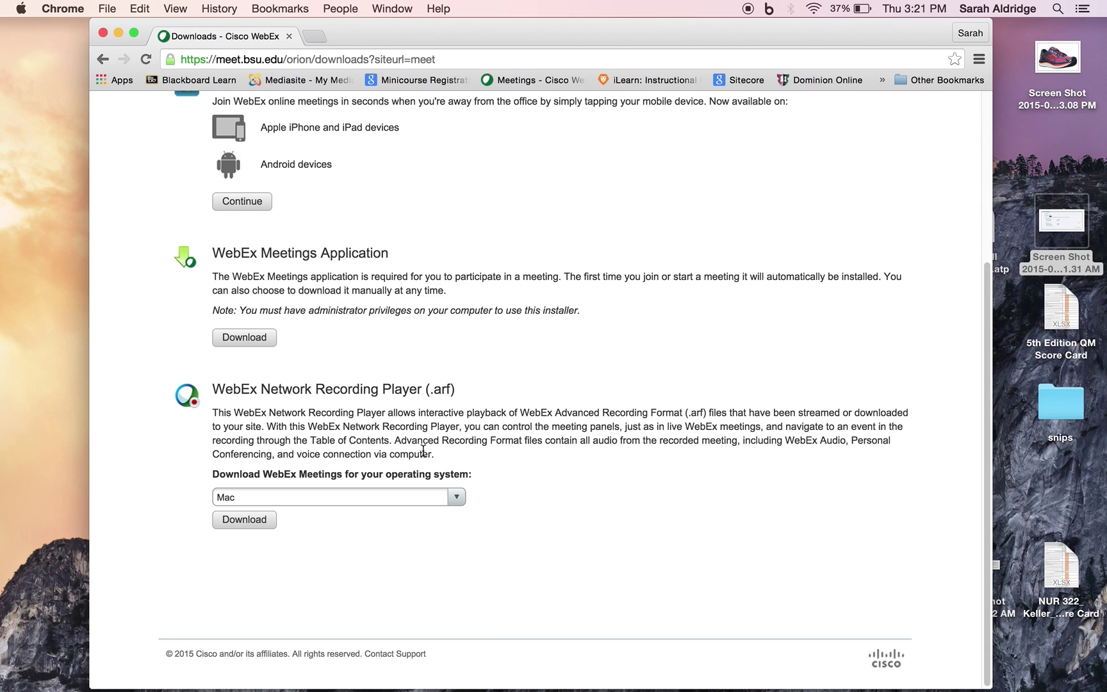
{"action": "left_click", "coordinate": [456, 498]}
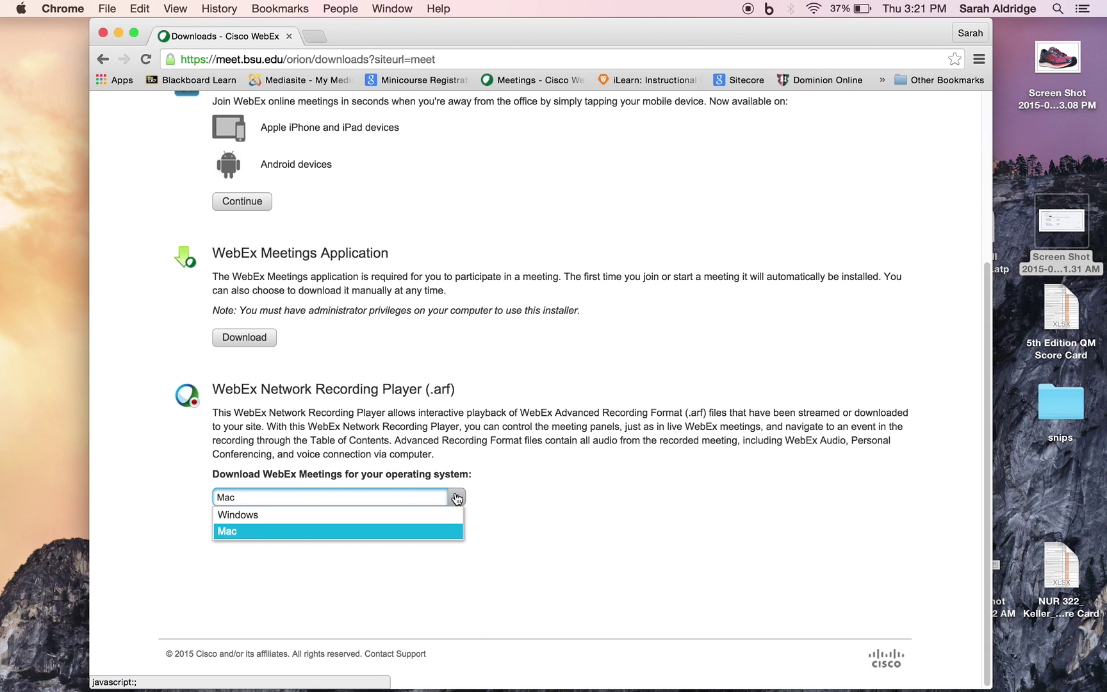
{"action": "left_click", "coordinate": [486, 490]}
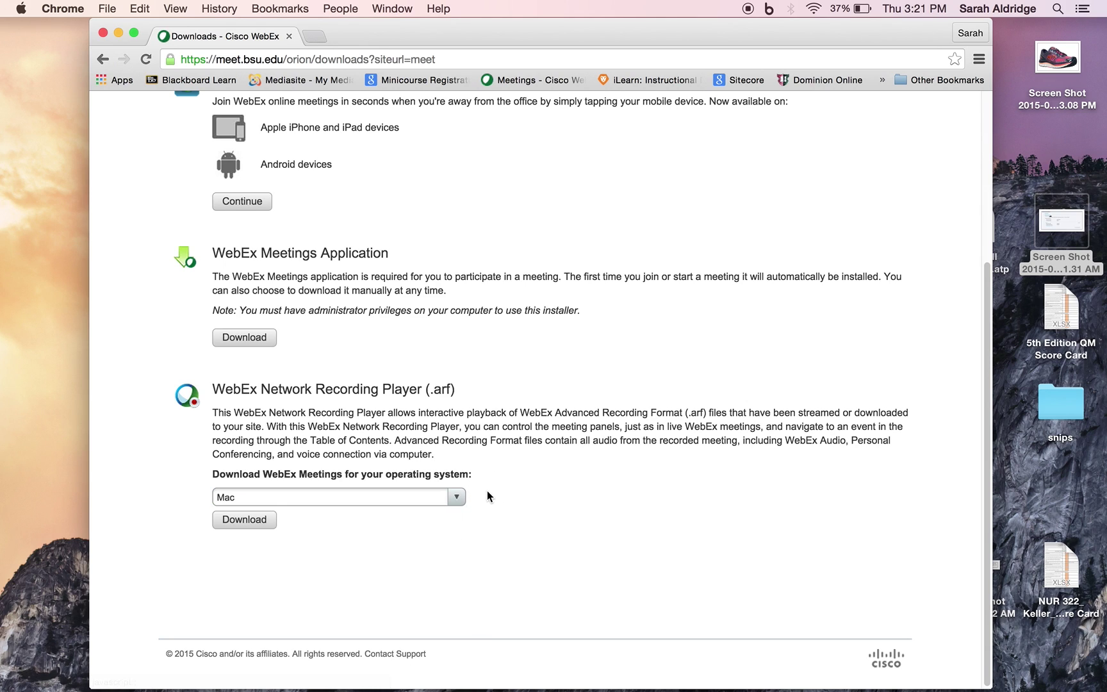
{"action": "scroll", "coordinate": [283, 548], "scroll_direction": "up", "scroll_amount": 7}
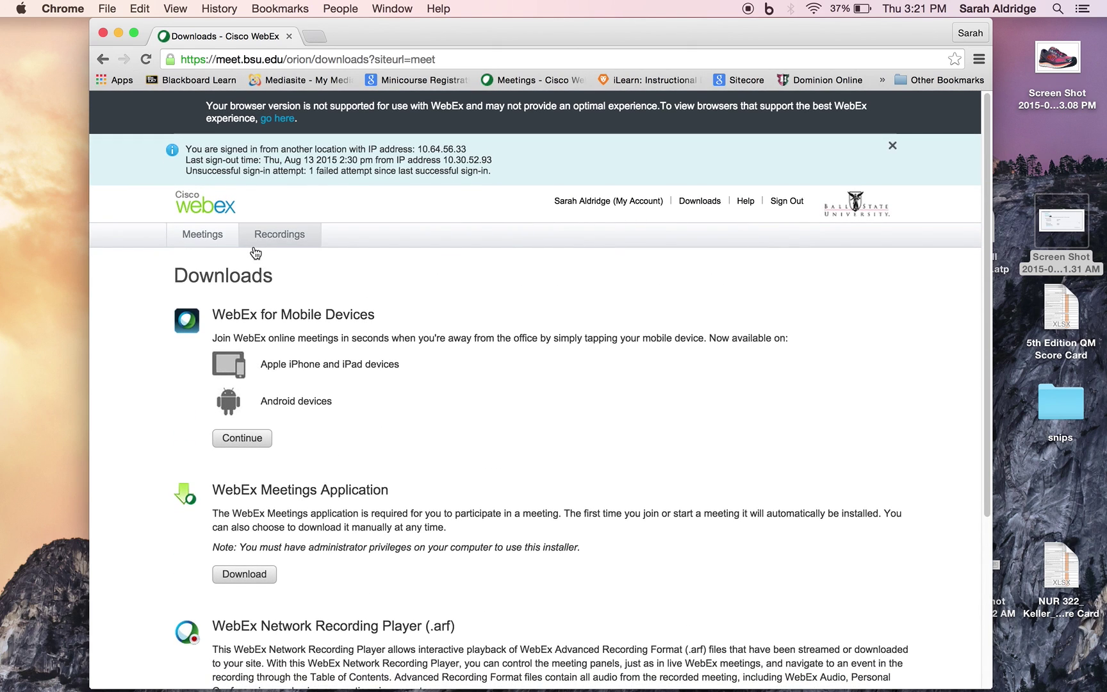
{"action": "left_click", "coordinate": [256, 246]}
{"action": "left_click", "coordinate": [360, 403]}
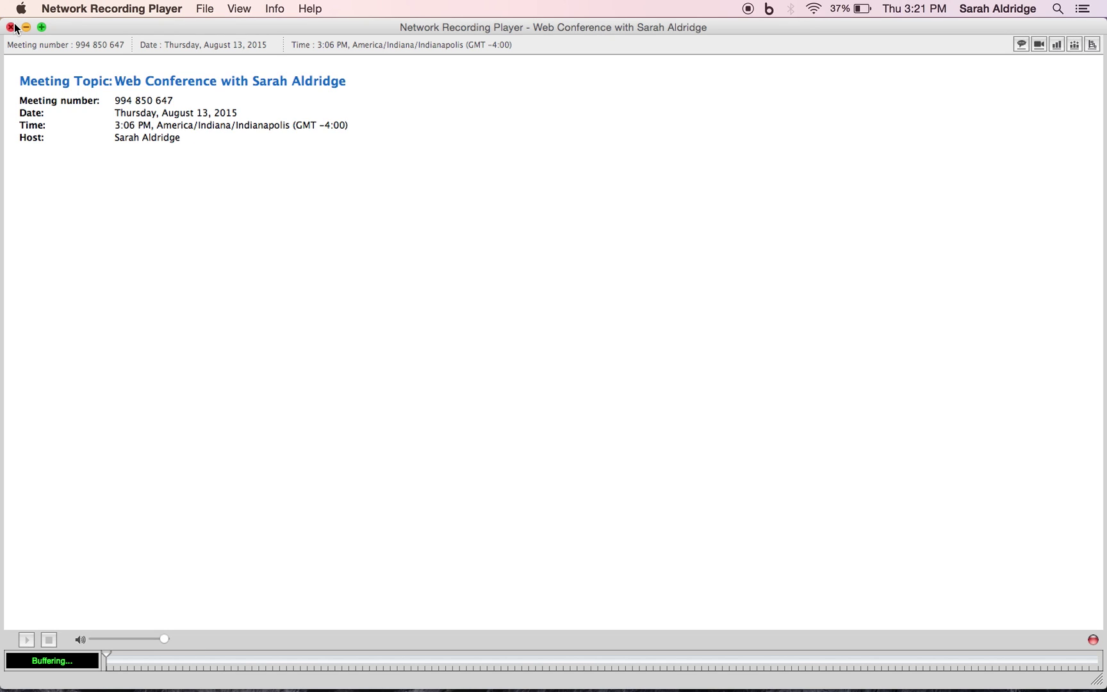
{"action": "left_click", "coordinate": [12, 27]}
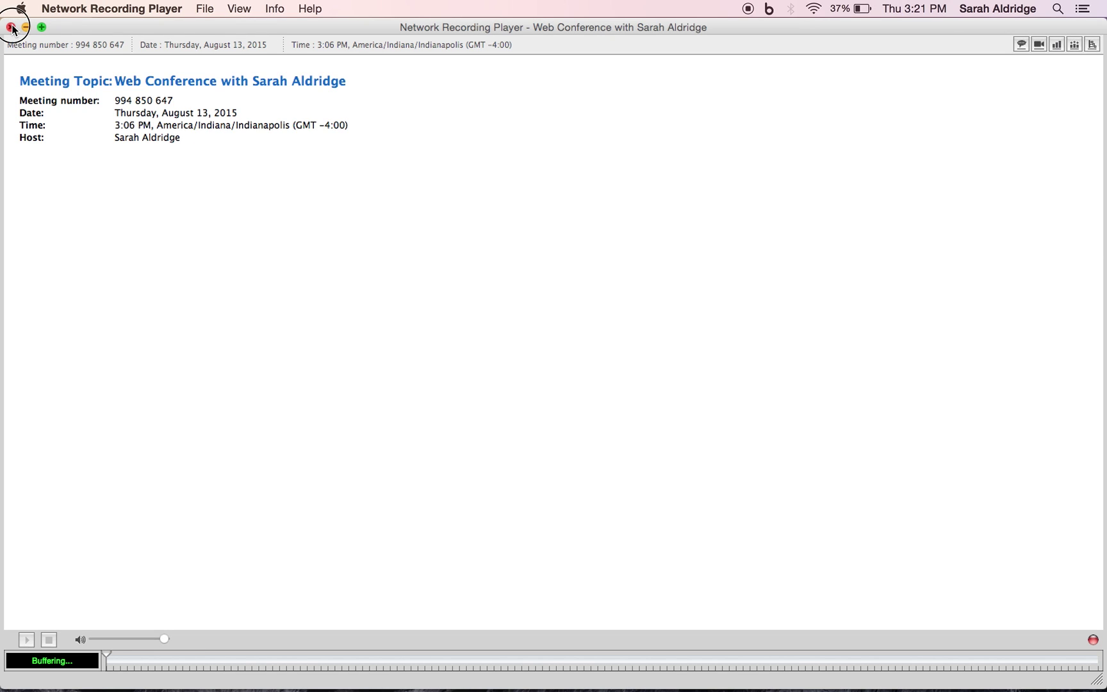